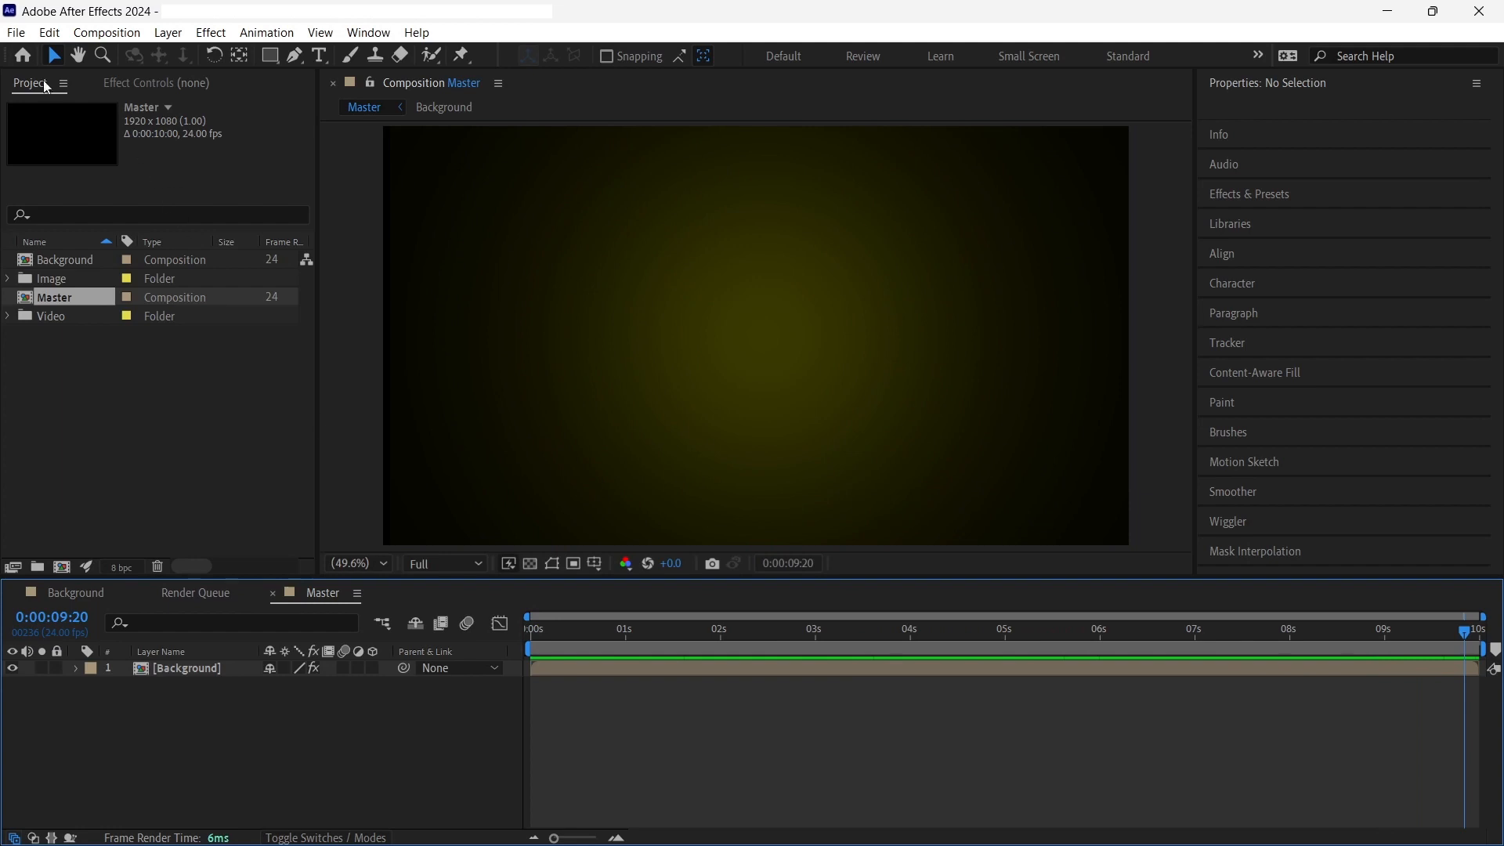
Start a new empty project
{"action": "left_click", "coordinate": [16, 32]}
{"action": "mouse_move", "coordinate": [26, 58]}
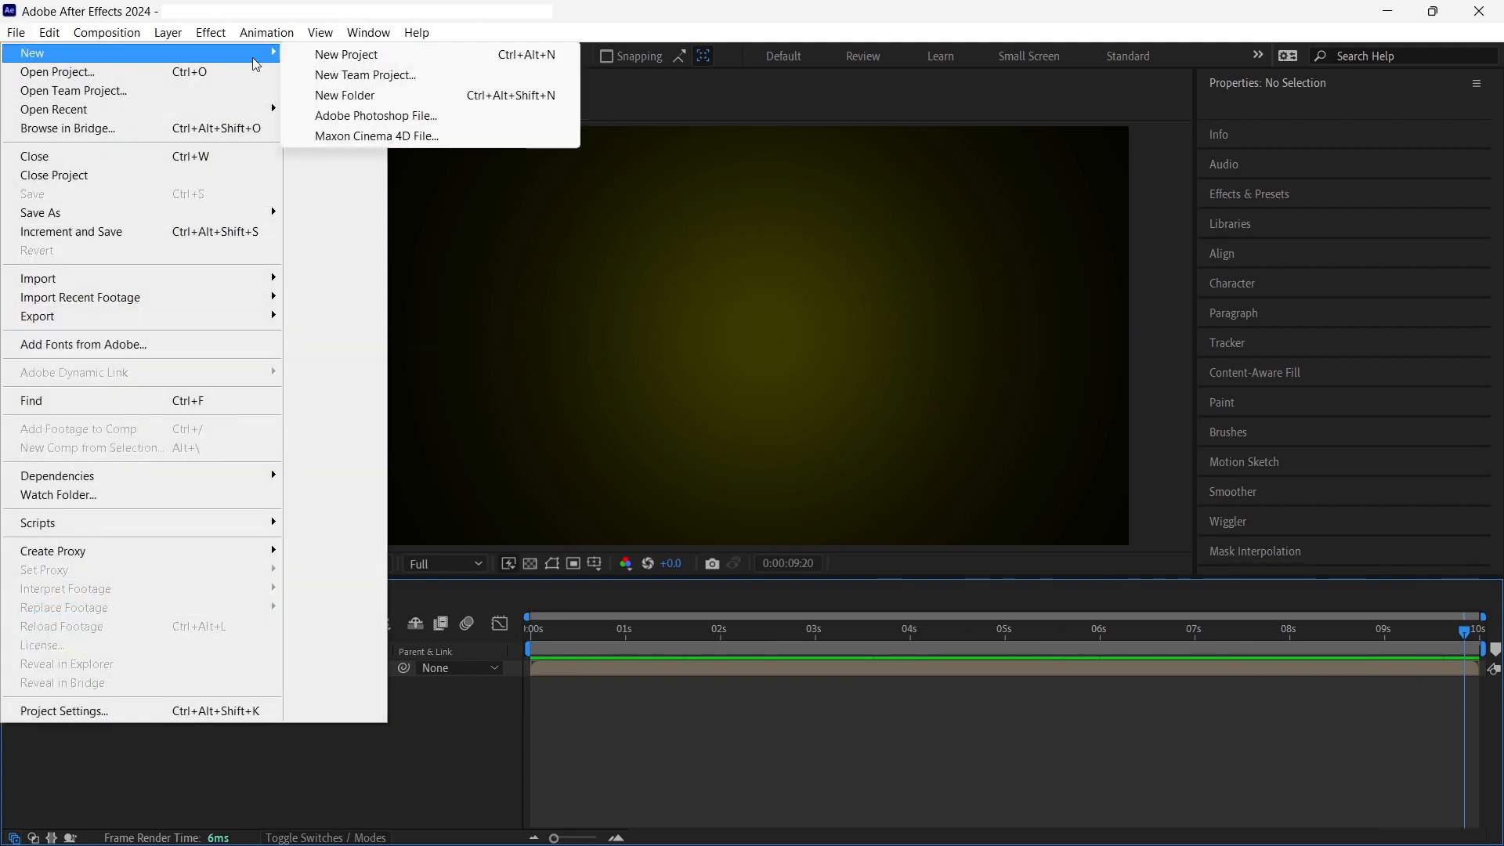
{"action": "left_click", "coordinate": [344, 58]}
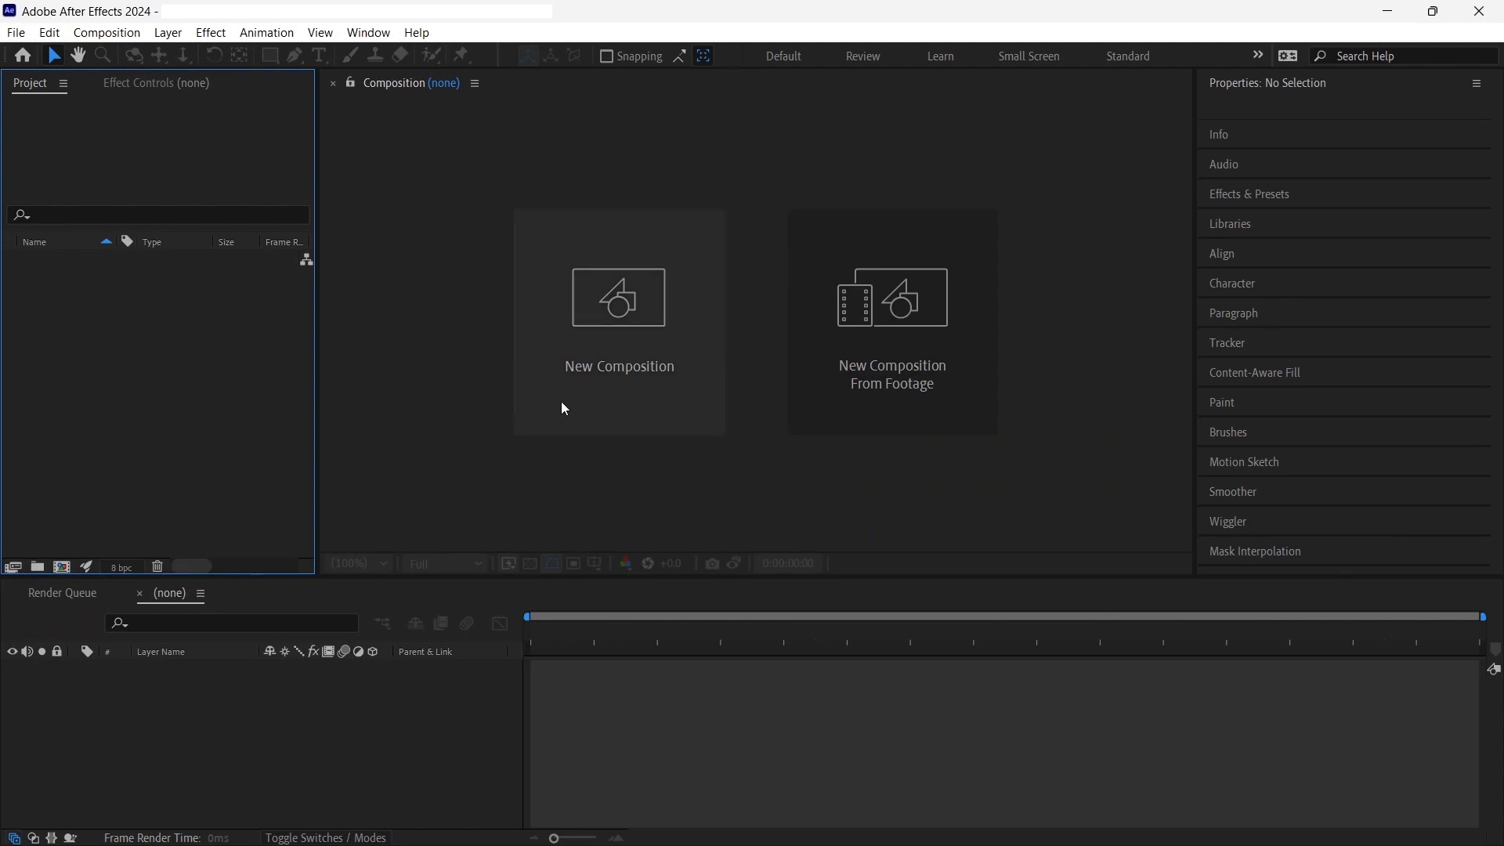
Create a composition named Master with the HD 1920x1080 24 fps preset, locked aspect ratio and a 10-second duration
{"action": "left_click", "coordinate": [606, 273]}
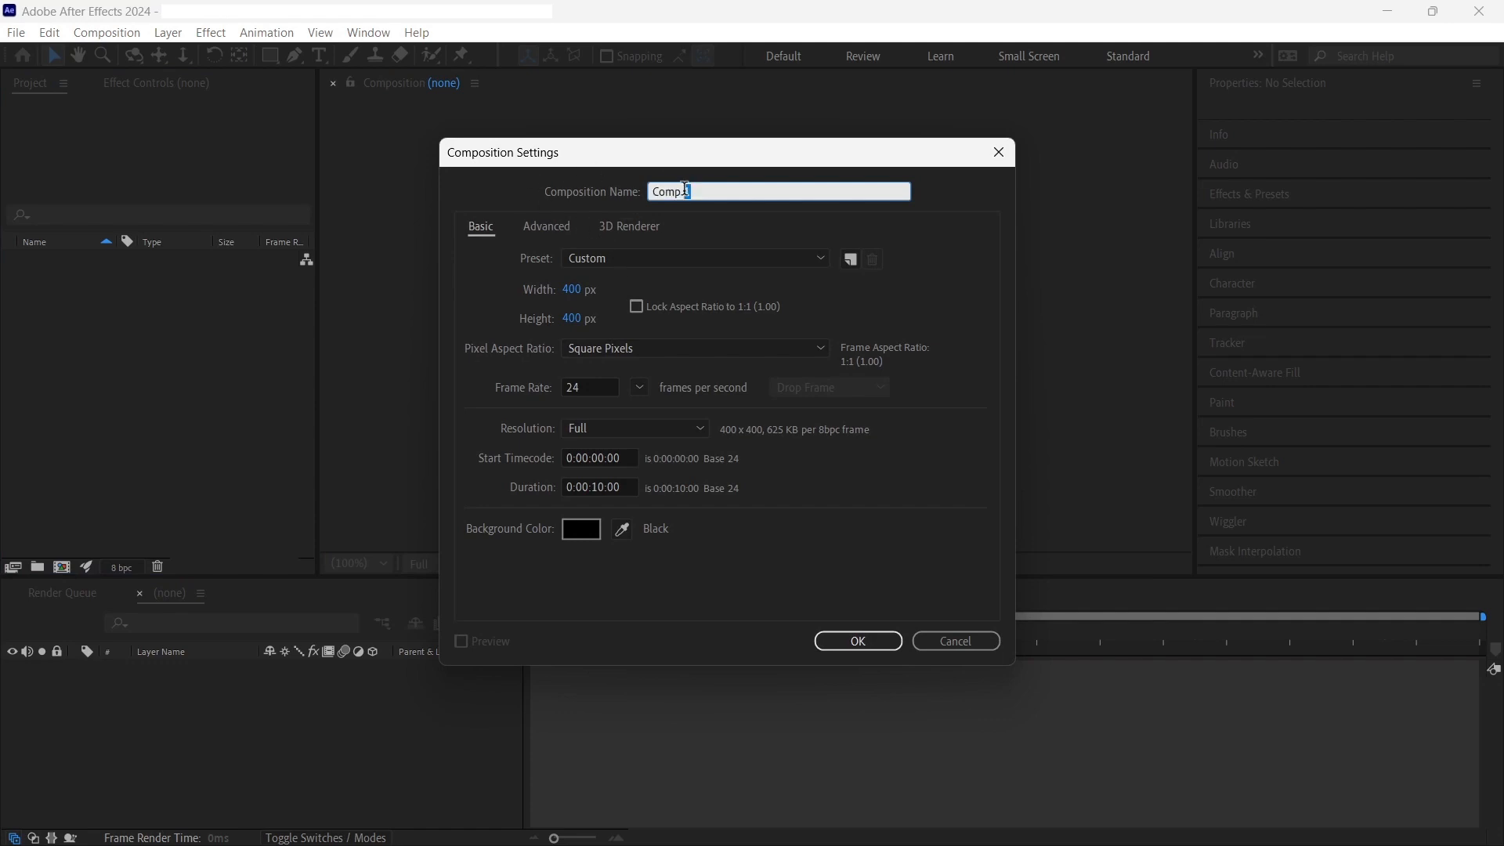
{"action": "type", "text": "Master"}
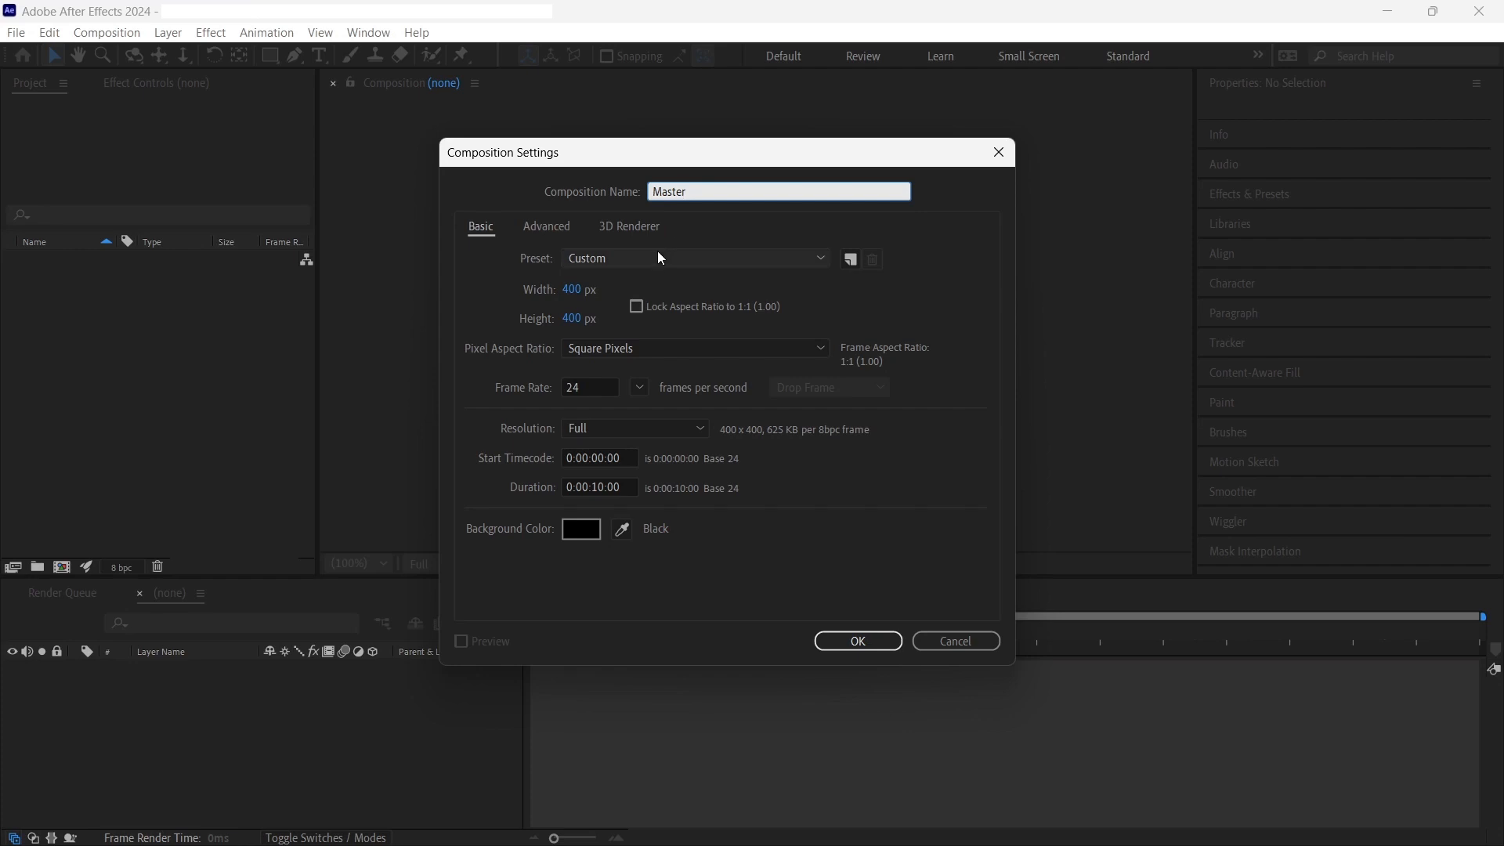
{"action": "left_click", "coordinate": [619, 257]}
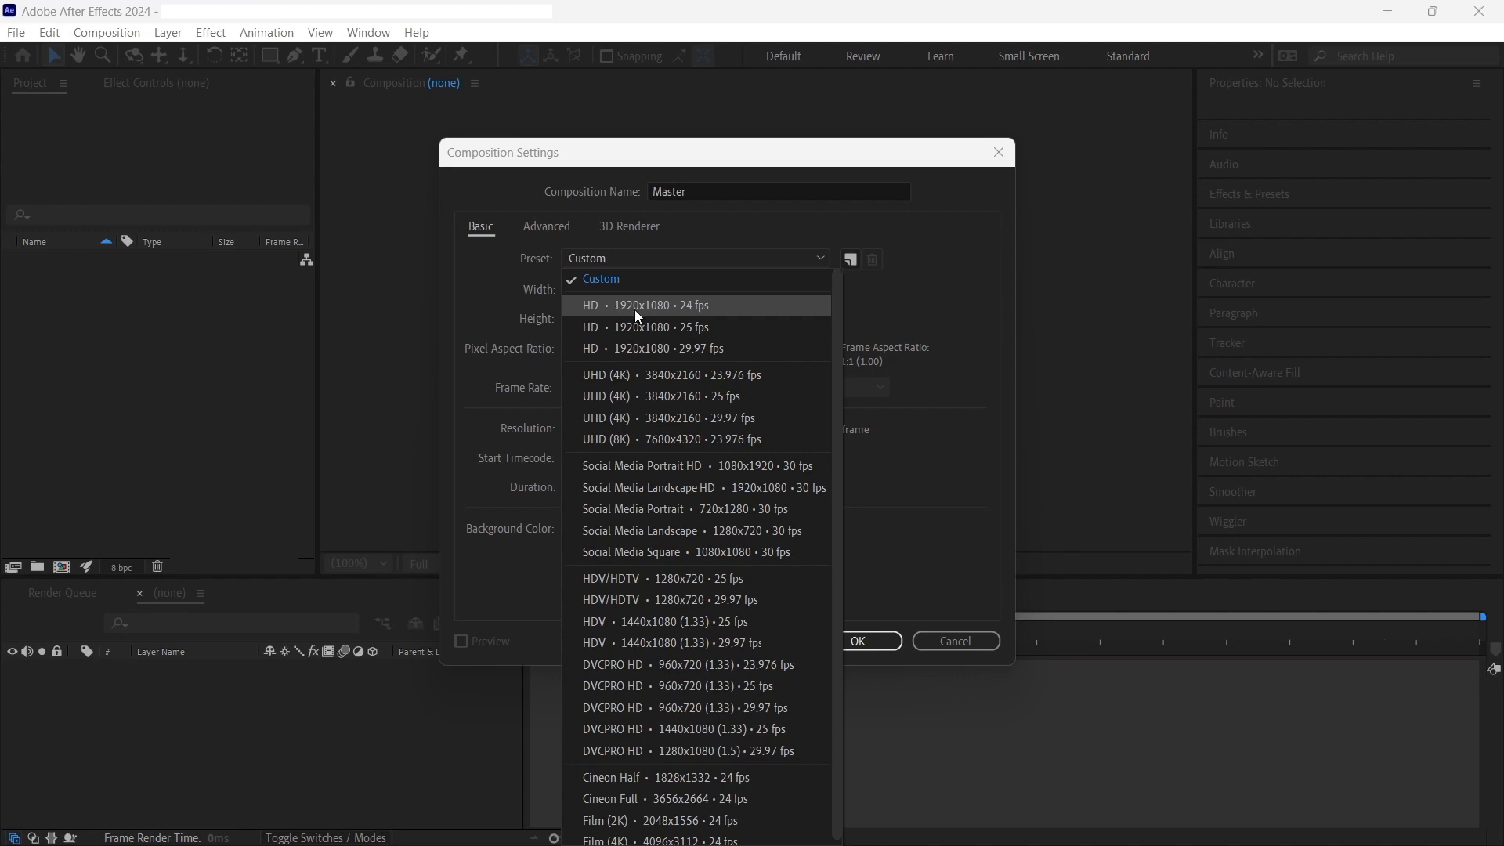
{"action": "left_click", "coordinate": [670, 307]}
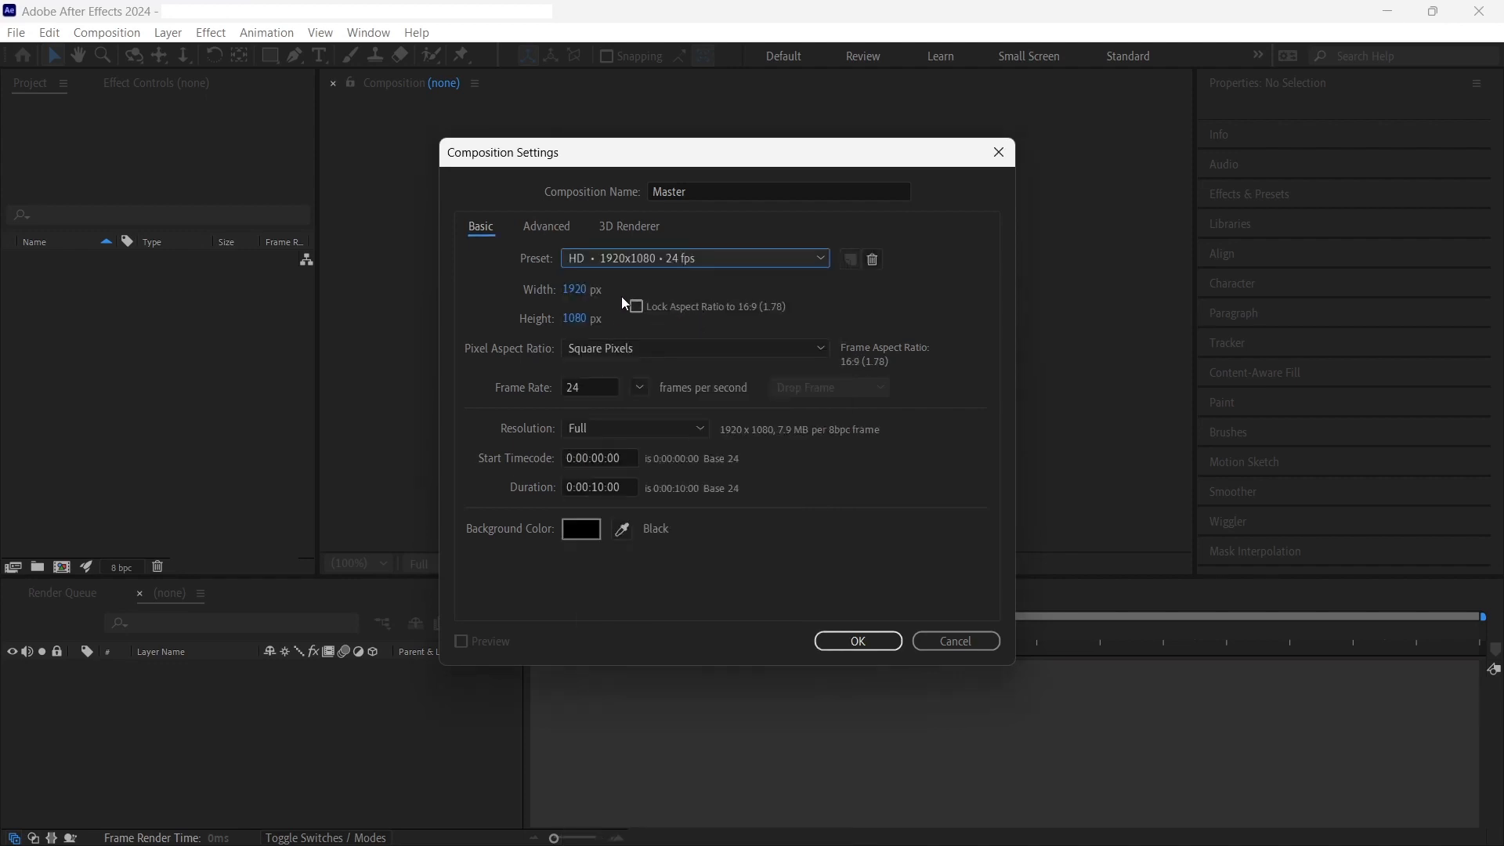
{"action": "left_click", "coordinate": [636, 306]}
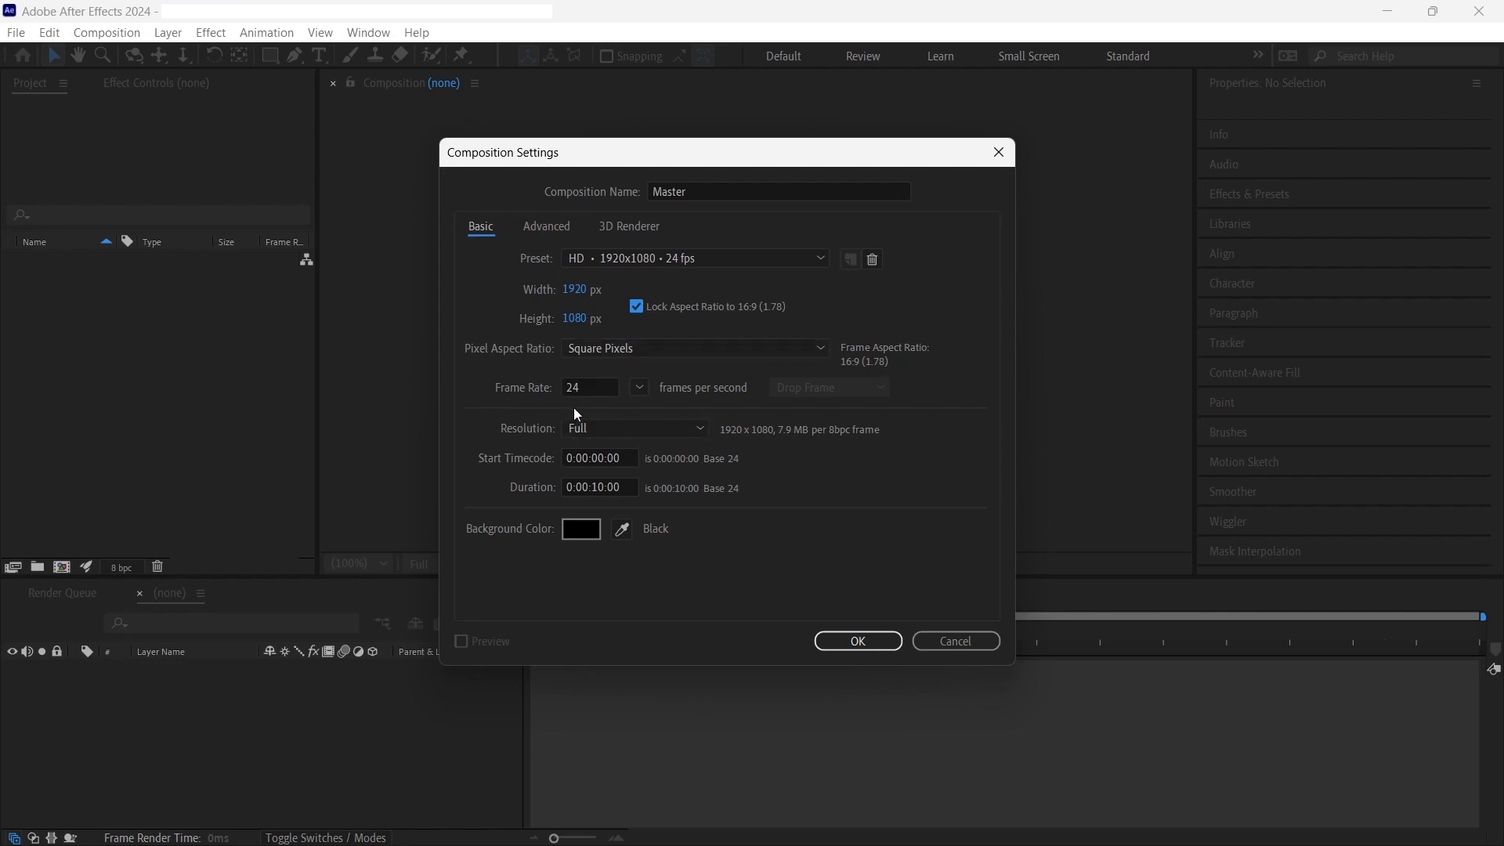
{"action": "left_click", "coordinate": [571, 485]}
{"action": "mouse_move", "coordinate": [571, 485]}
{"action": "left_mouse_down"}
{"action": "mouse_move", "coordinate": [557, 487]}
{"action": "mouse_move", "coordinate": [615, 487]}
{"action": "mouse_move", "coordinate": [592, 487]}
{"action": "left_mouse_up"}
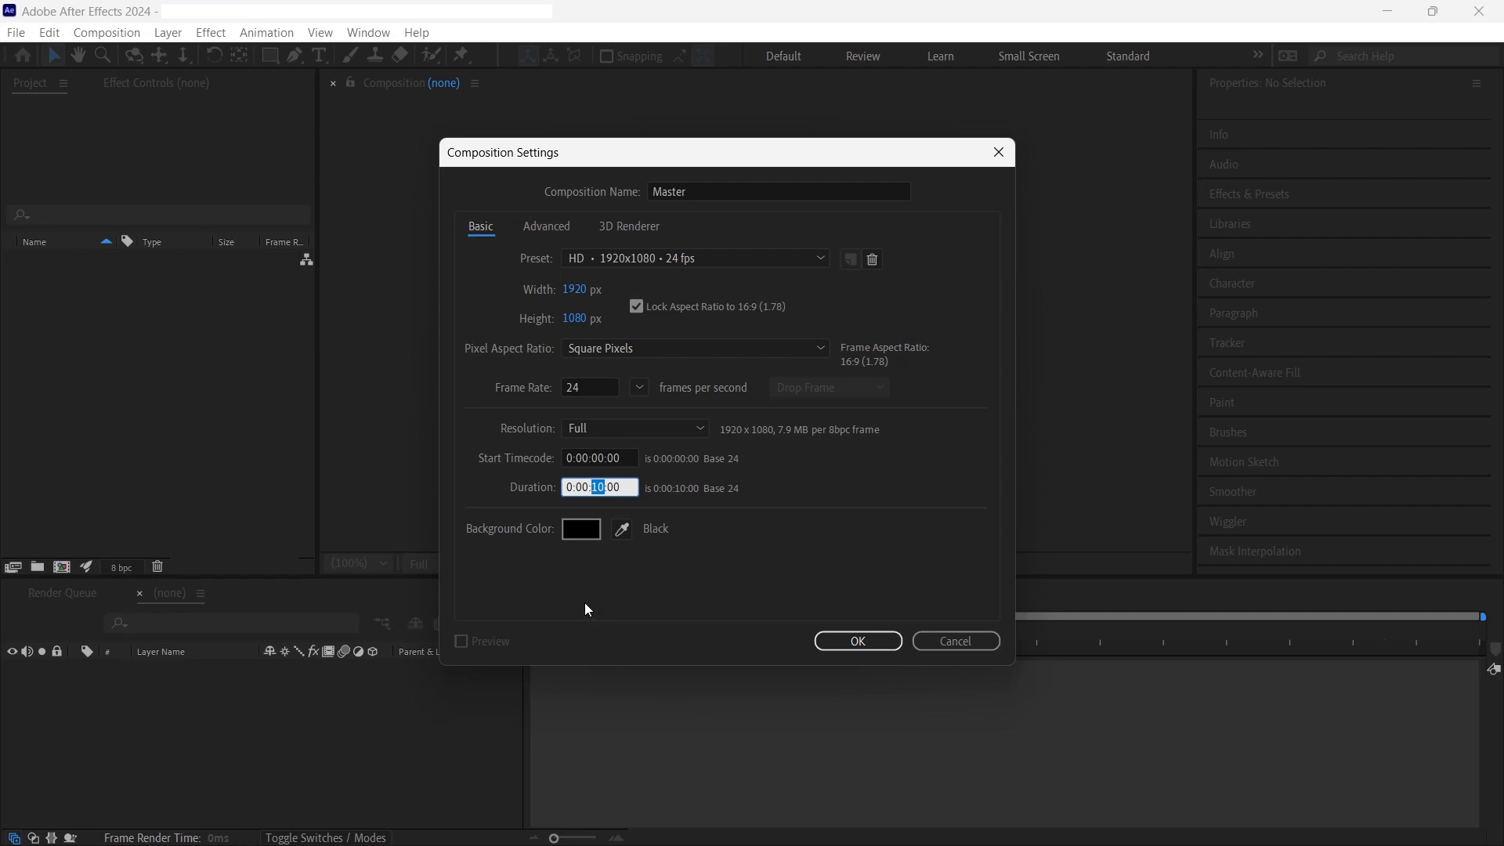
{"action": "left_click", "coordinate": [604, 487]}
{"action": "left_click", "coordinate": [858, 641]}
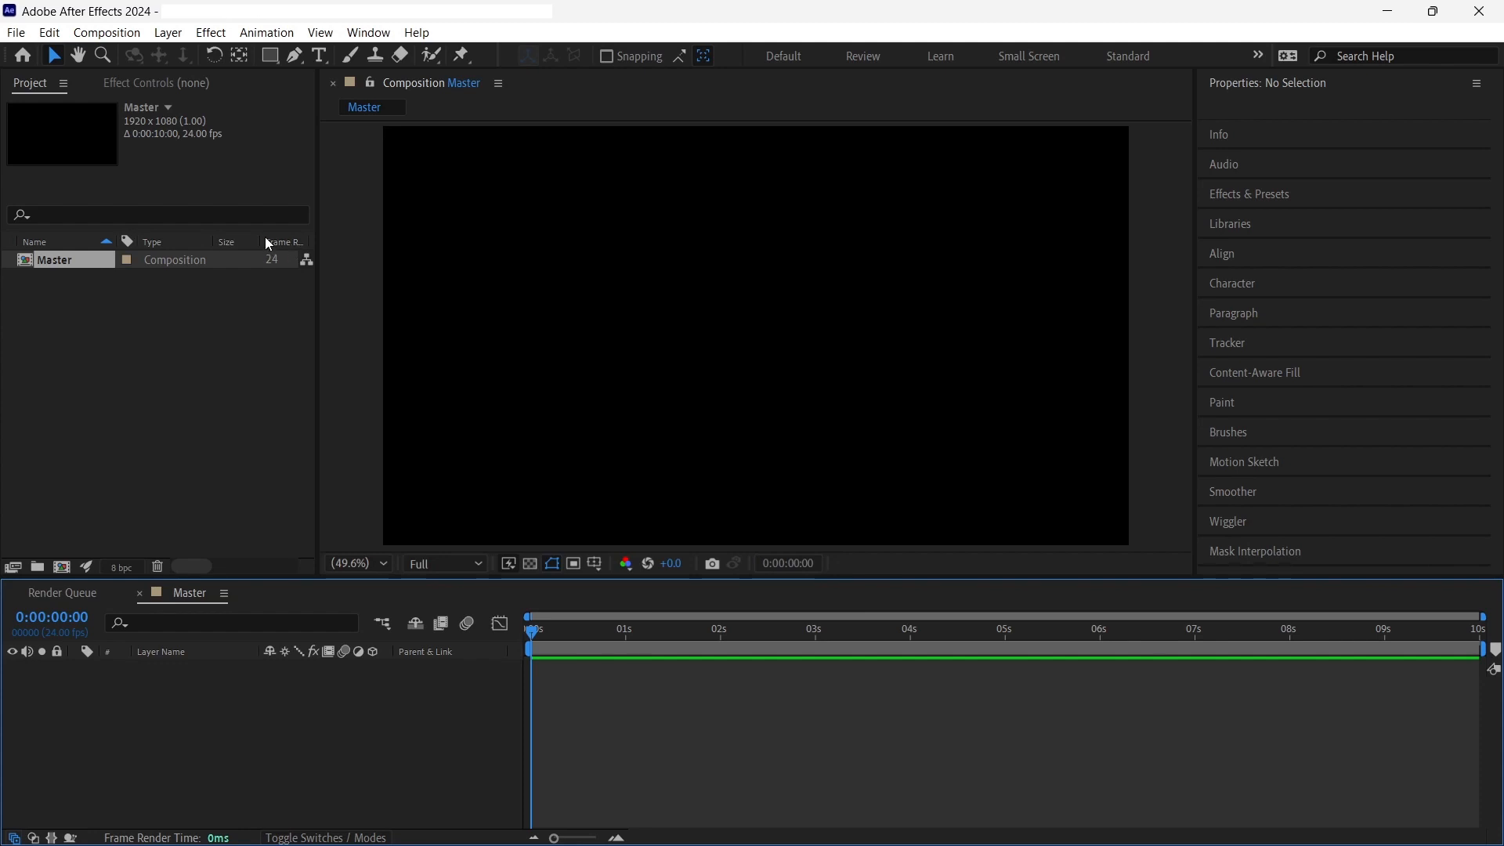
Draw a rectangle shape covering the whole composition frame, about 1946 x 1094 px, and collapse its layer properties
{"action": "left_click", "coordinate": [269, 57]}
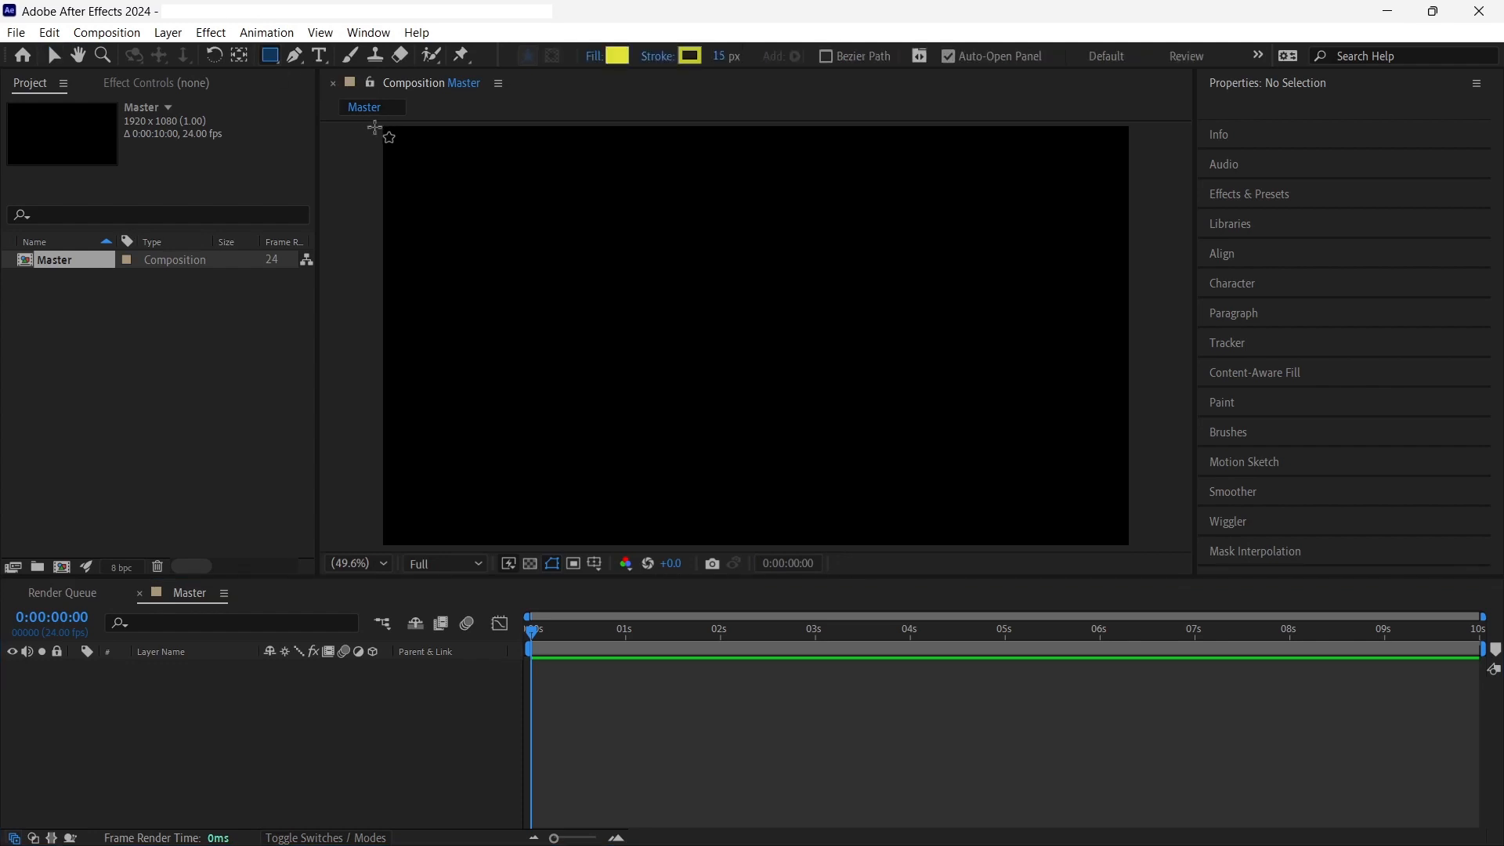
{"action": "left_click_drag", "start_coordinate": [374, 123], "coordinate": [1131, 548]}
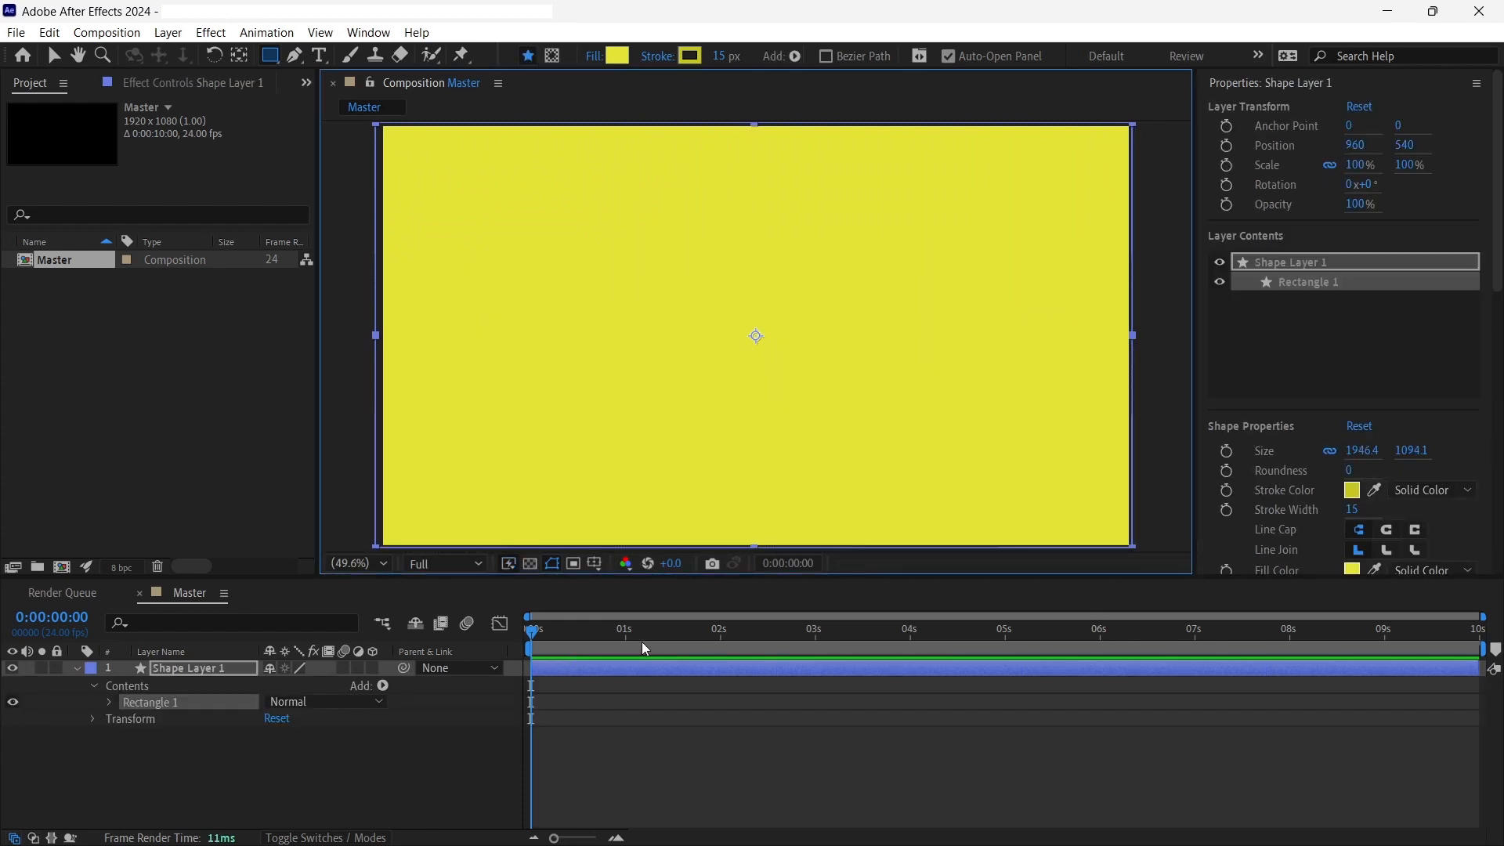
{"action": "left_click", "coordinate": [76, 668]}
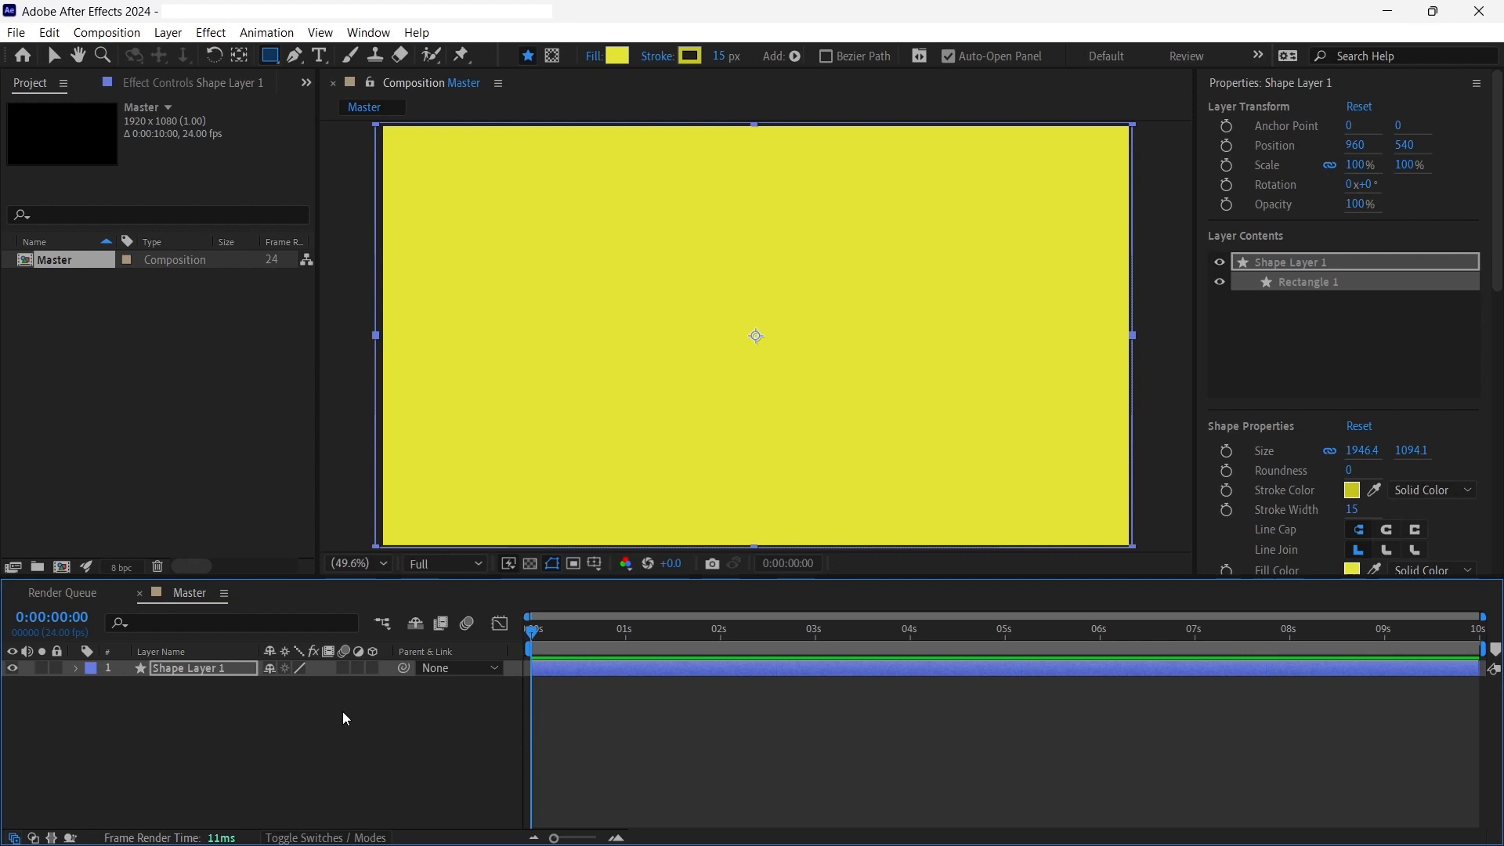
Set the rectangle's fill color to dark blue 001D5A
{"action": "left_click", "coordinate": [616, 56]}
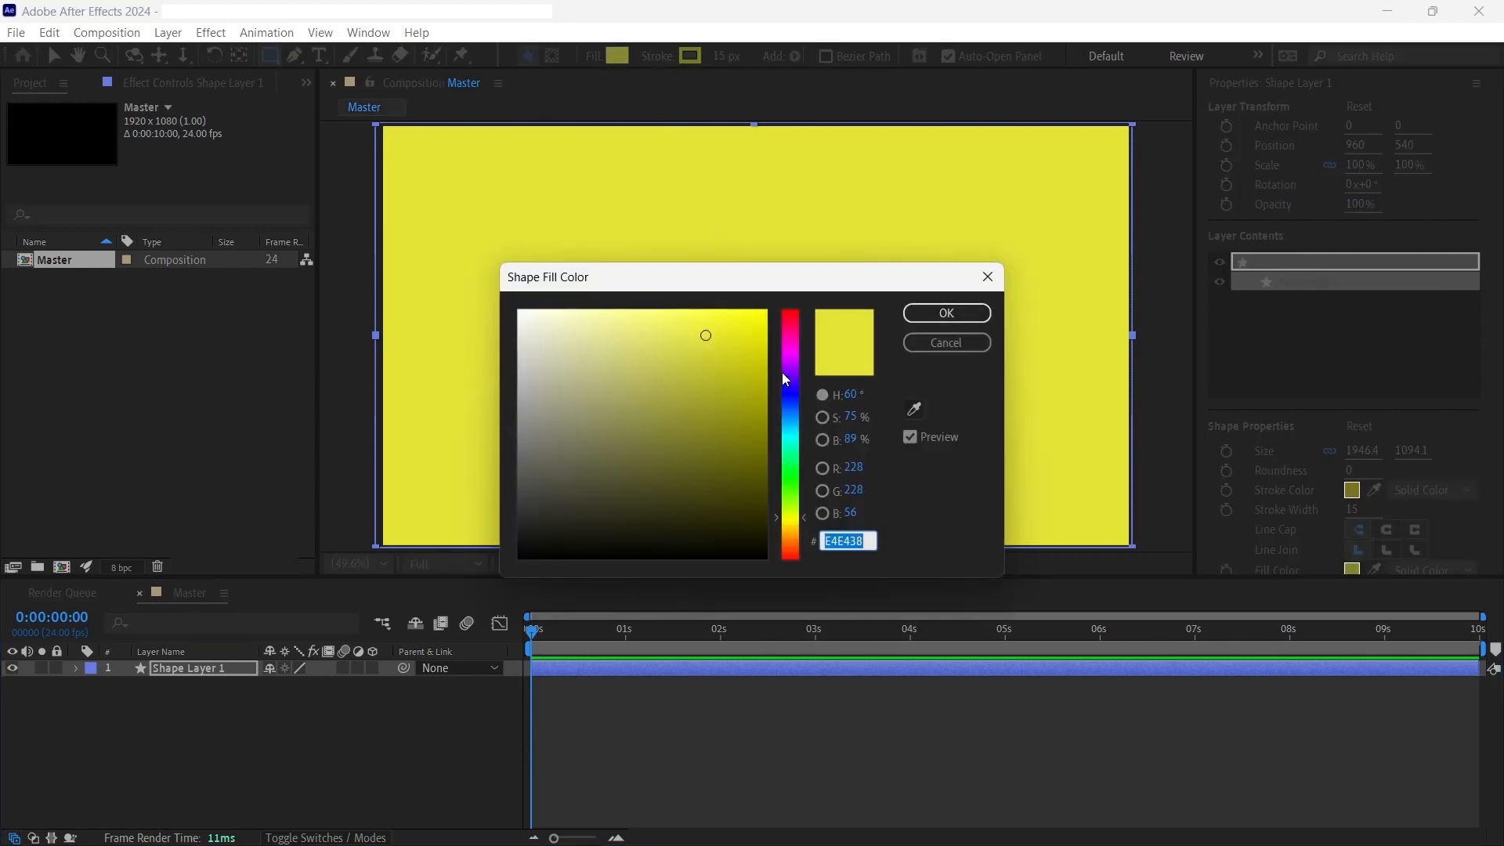
{"action": "left_click", "coordinate": [787, 406]}
{"action": "left_click_drag", "start_coordinate": [748, 451], "coordinate": [764, 468]}
{"action": "left_click", "coordinate": [945, 313]}
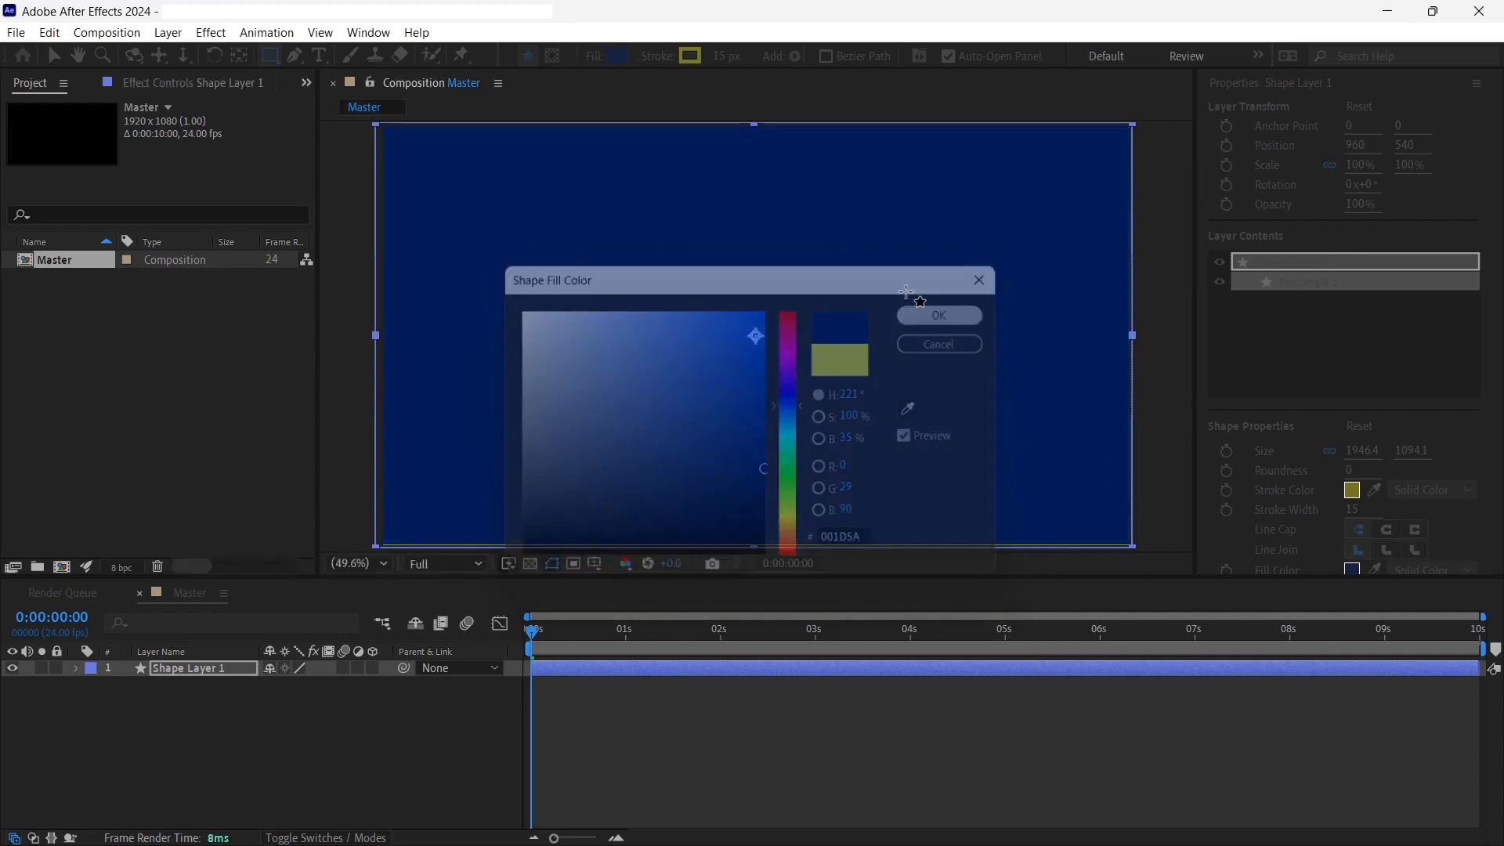
Set the rectangle's stroke width to 0 px, leaving the stroke color as it is
{"action": "left_click", "coordinate": [691, 56]}
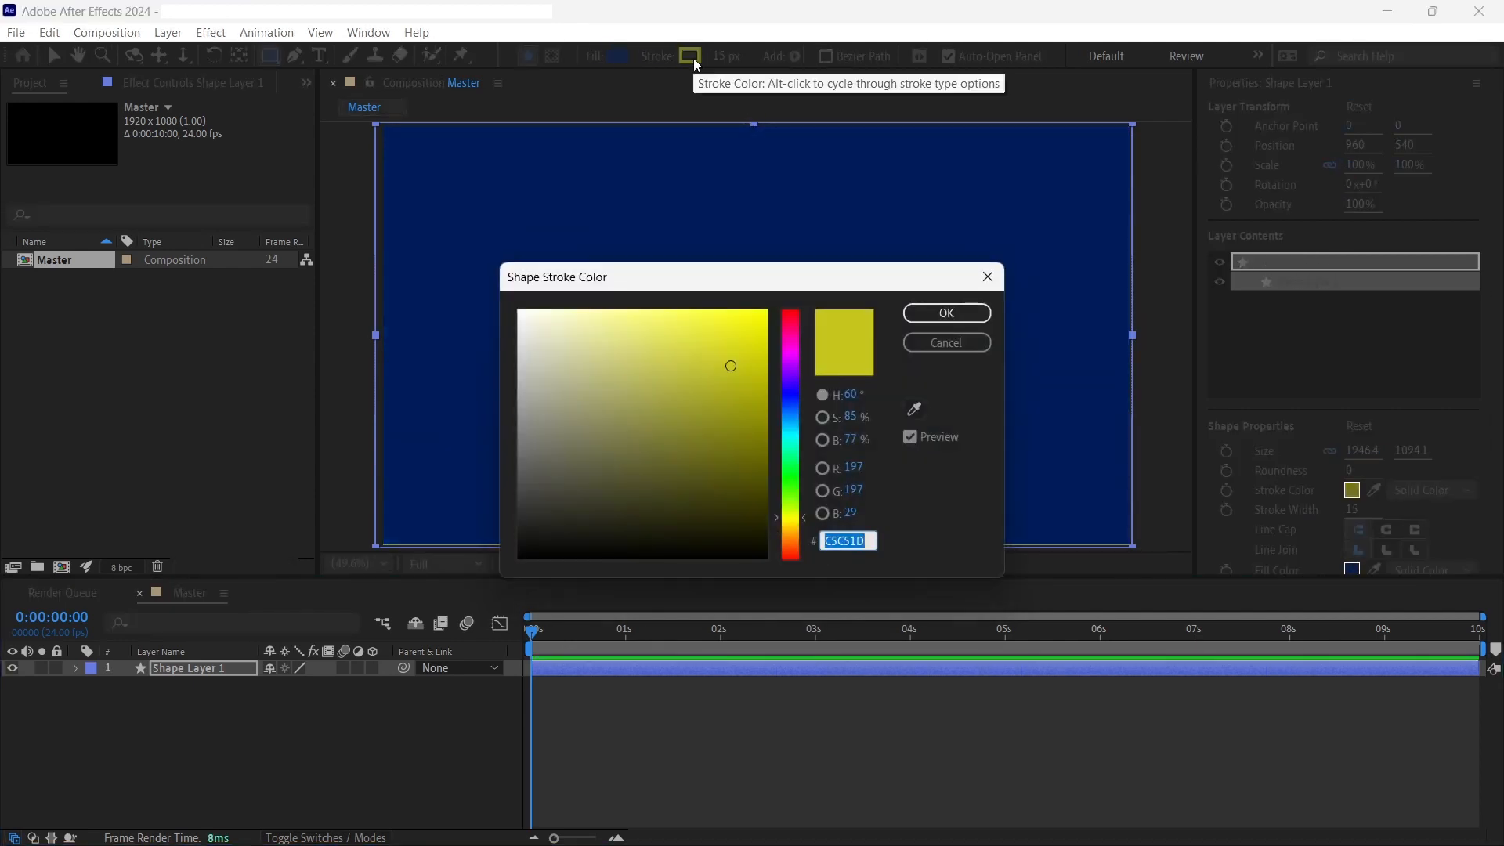
{"action": "left_click", "coordinate": [930, 345]}
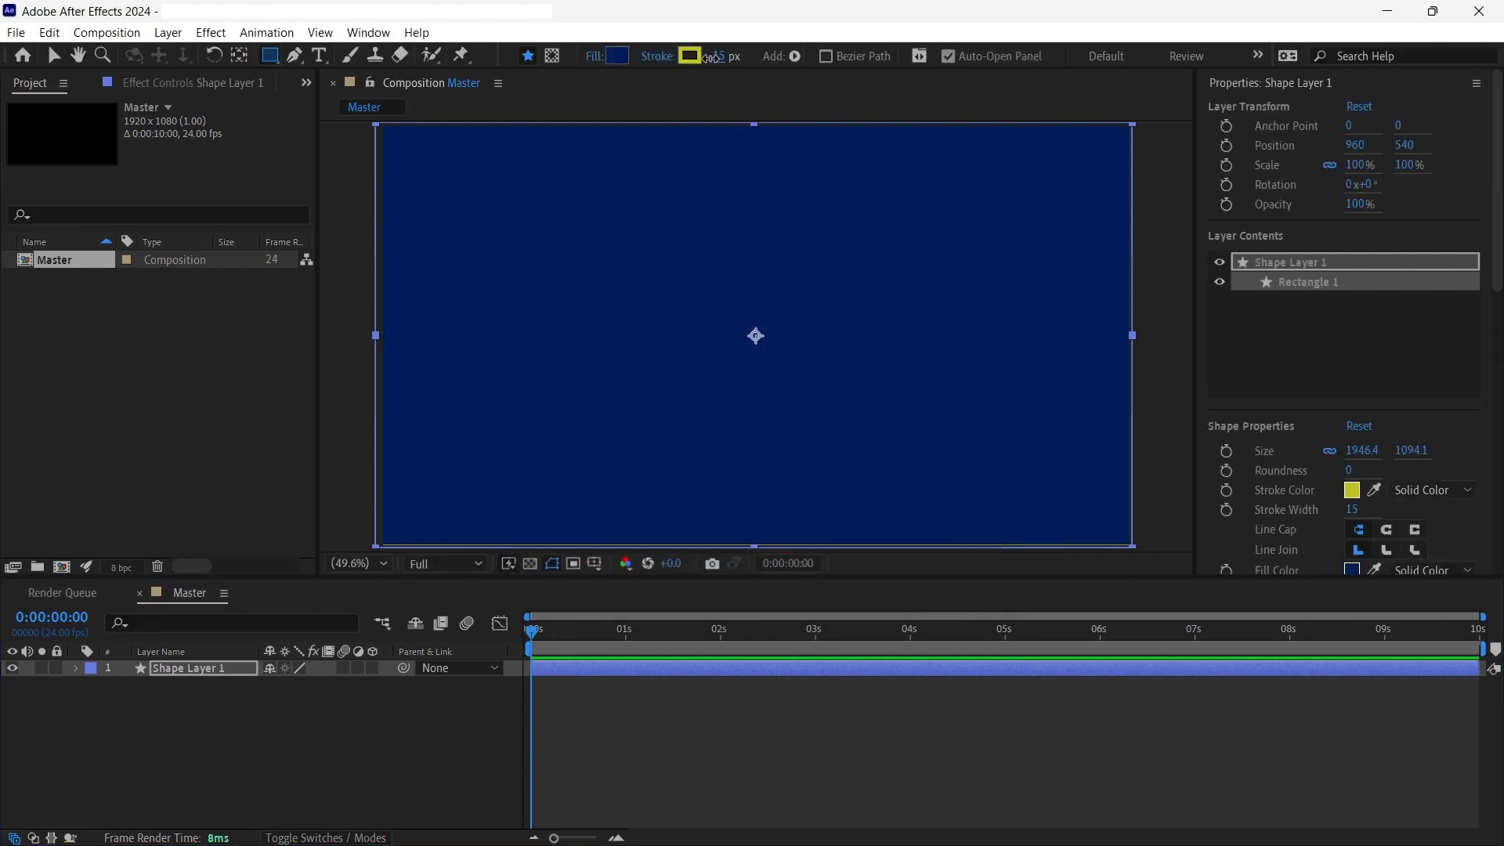
{"action": "mouse_move", "coordinate": [718, 59]}
{"action": "left_mouse_down"}
{"action": "mouse_move", "coordinate": [683, 59]}
{"action": "mouse_move", "coordinate": [771, 65]}
{"action": "mouse_move", "coordinate": [686, 58]}
{"action": "left_mouse_up"}
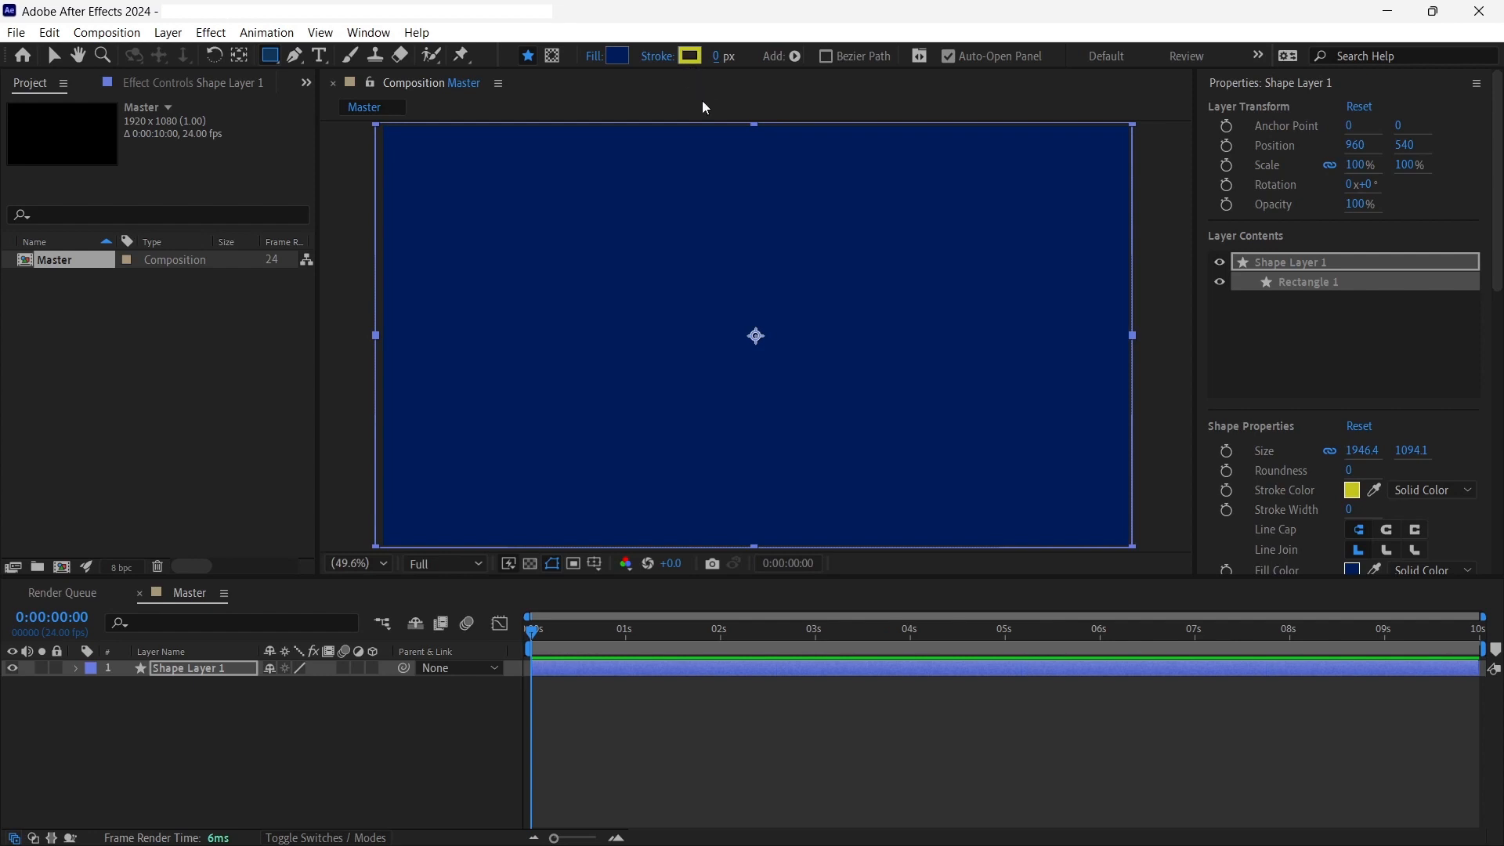
Preview the composition from the start and trim the rectangle's layer to end at 2 seconds
{"action": "left_click", "coordinate": [533, 634]}
{"action": "key", "text": "space"}
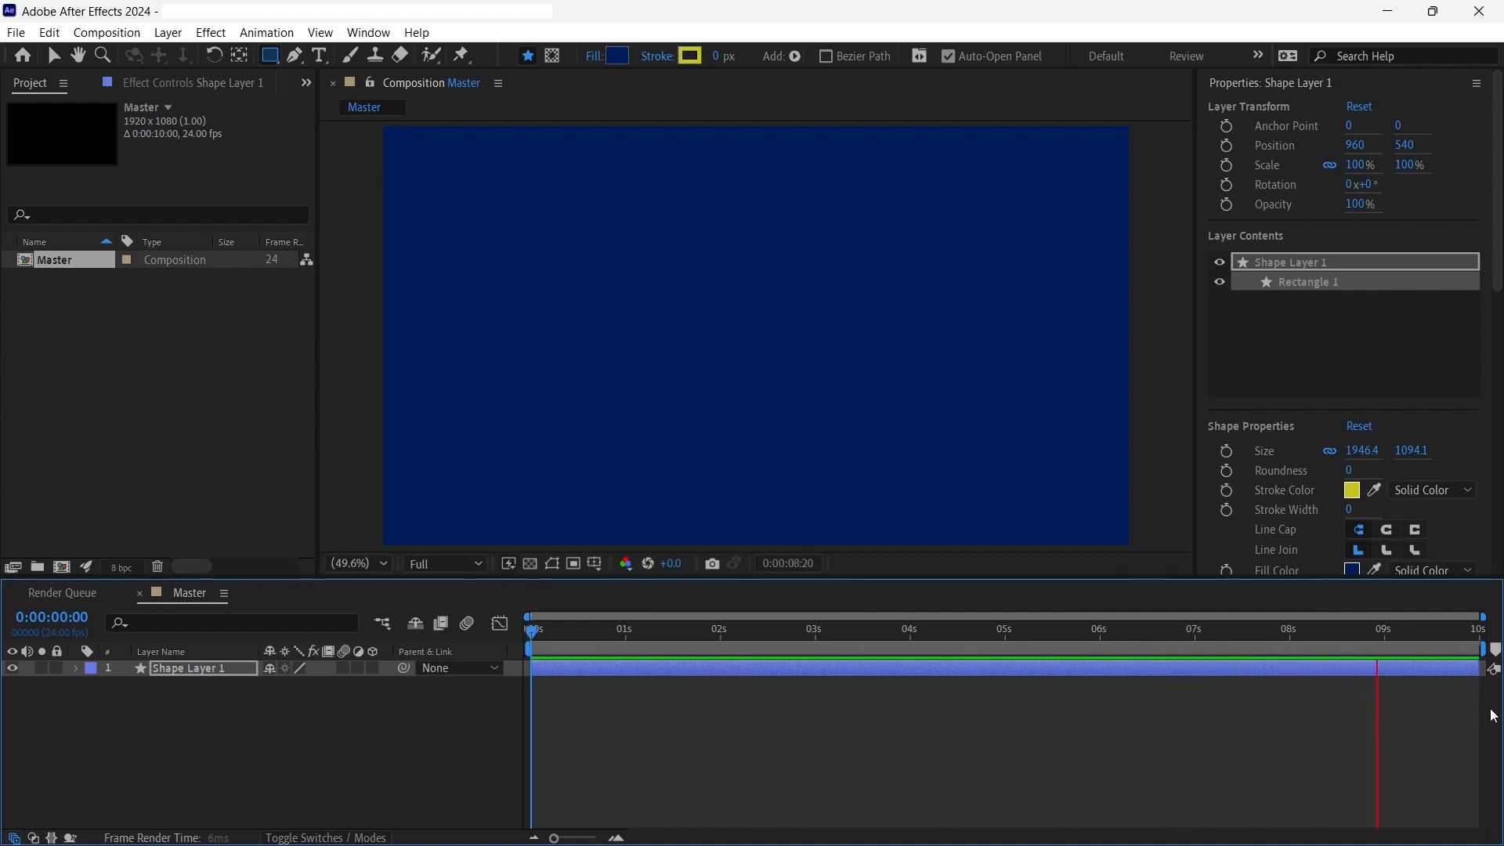
{"action": "key", "text": "space"}
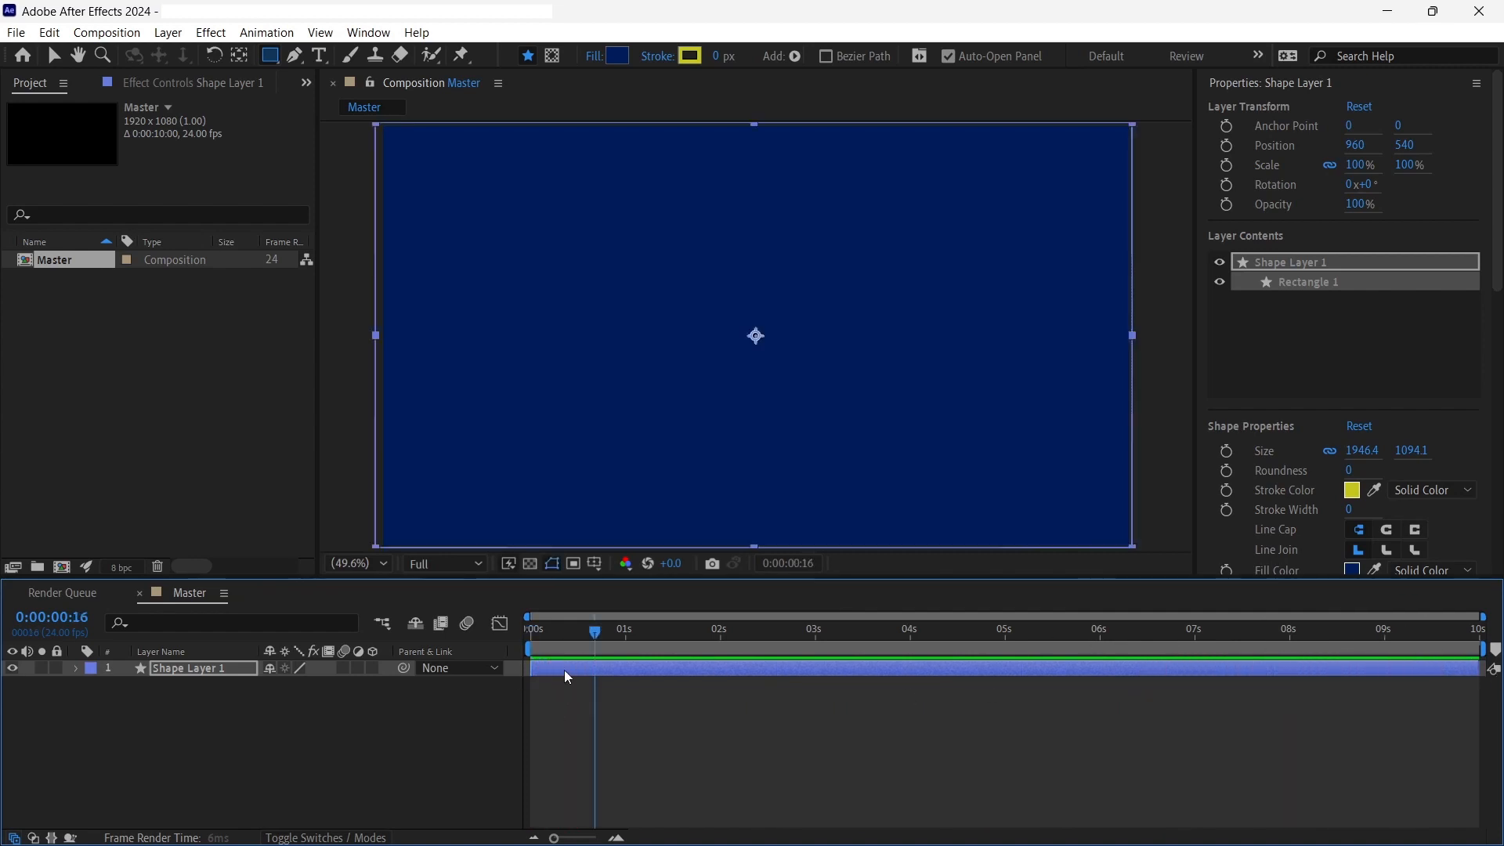
{"action": "left_click_drag", "start_coordinate": [593, 629], "coordinate": [532, 629]}
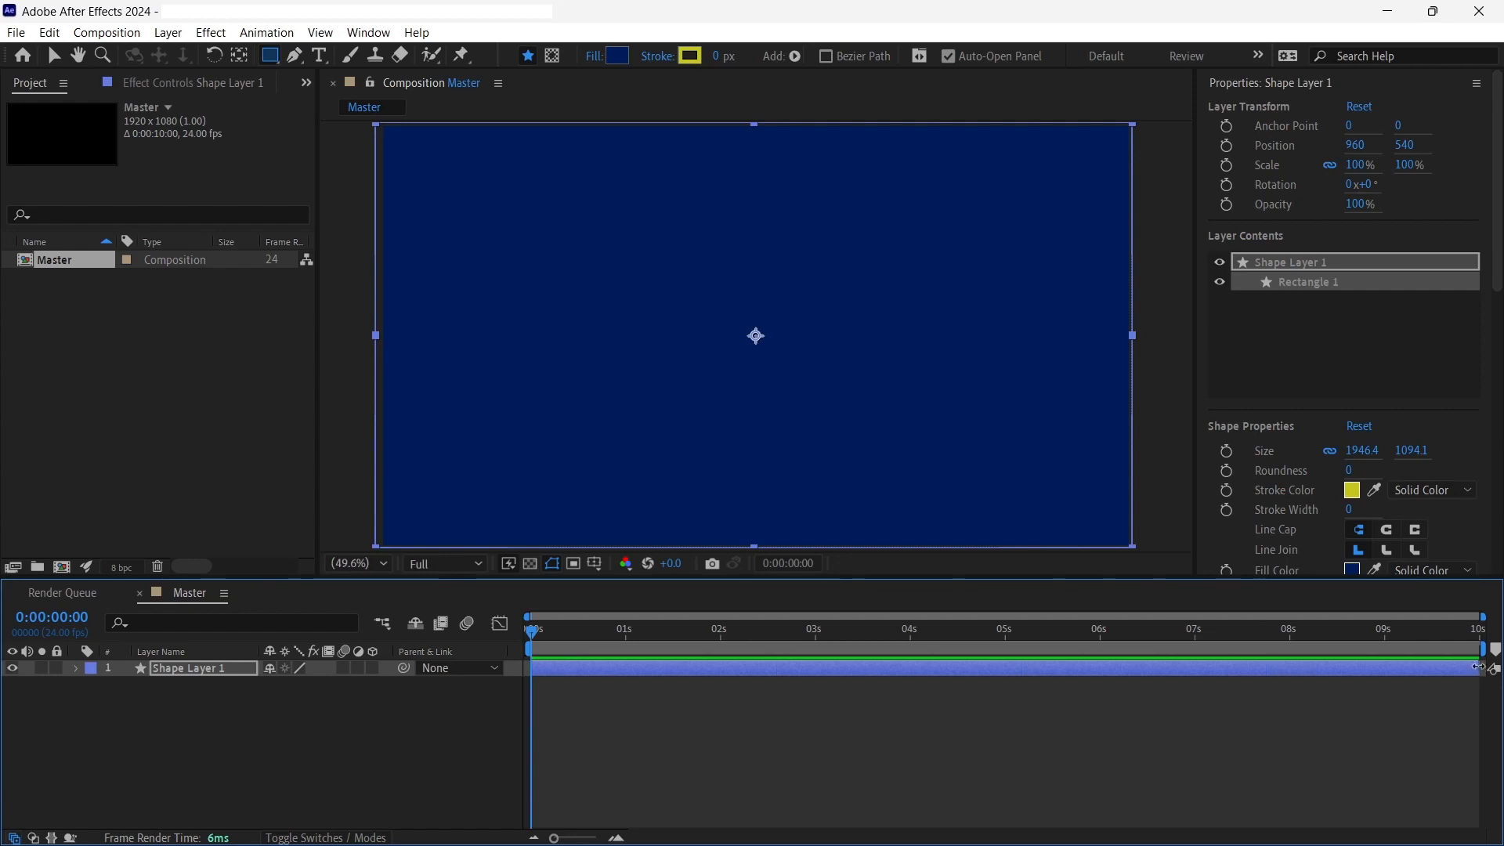
{"action": "left_click_drag", "start_coordinate": [1478, 667], "coordinate": [720, 756]}
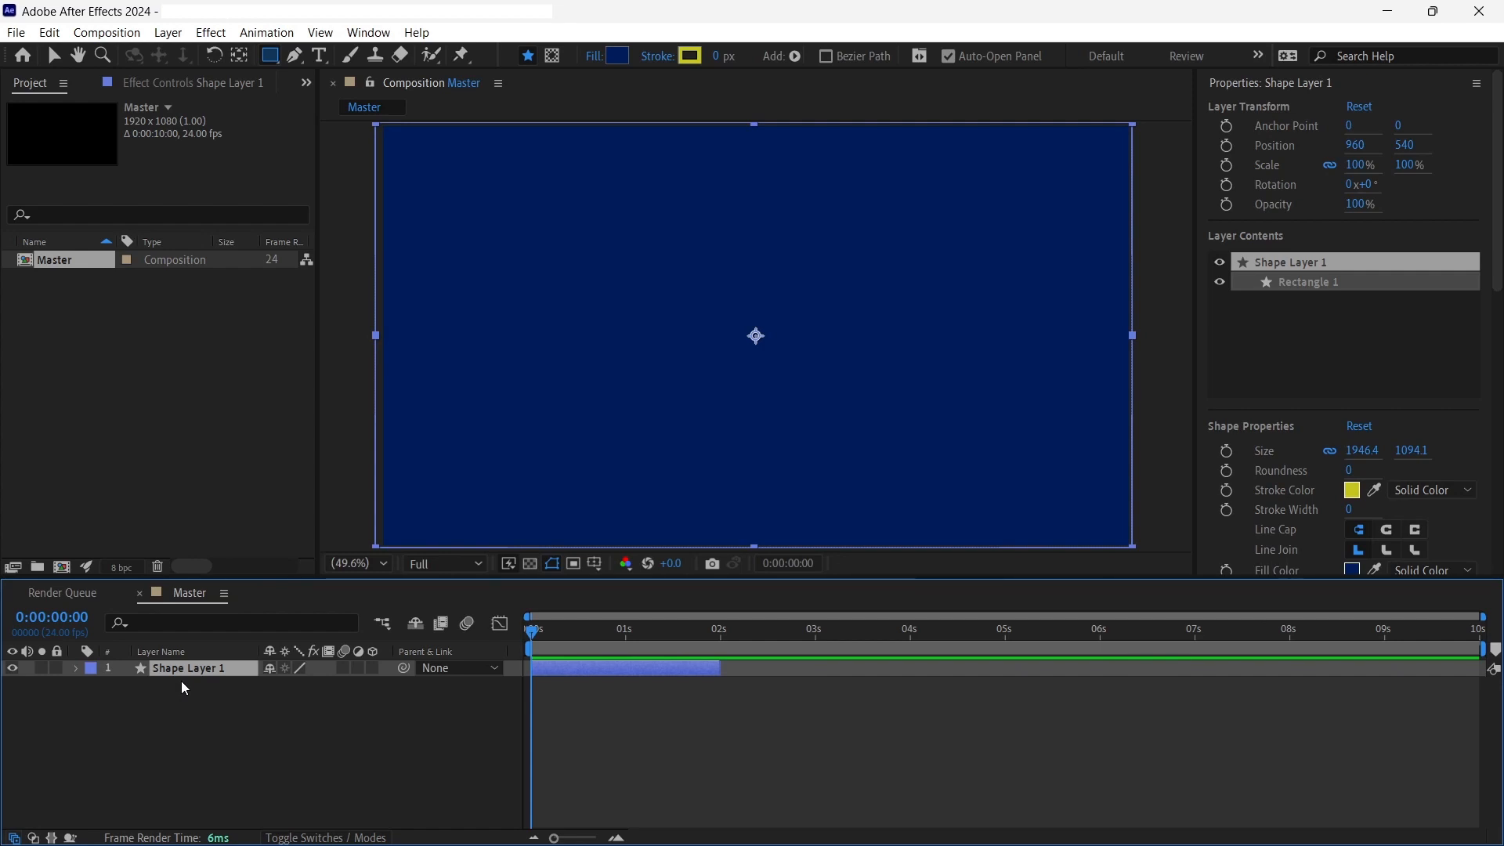
Duplicate the trimmed shape layer four times to make five identical layers
{"action": "key", "text": "ctrl+d"}
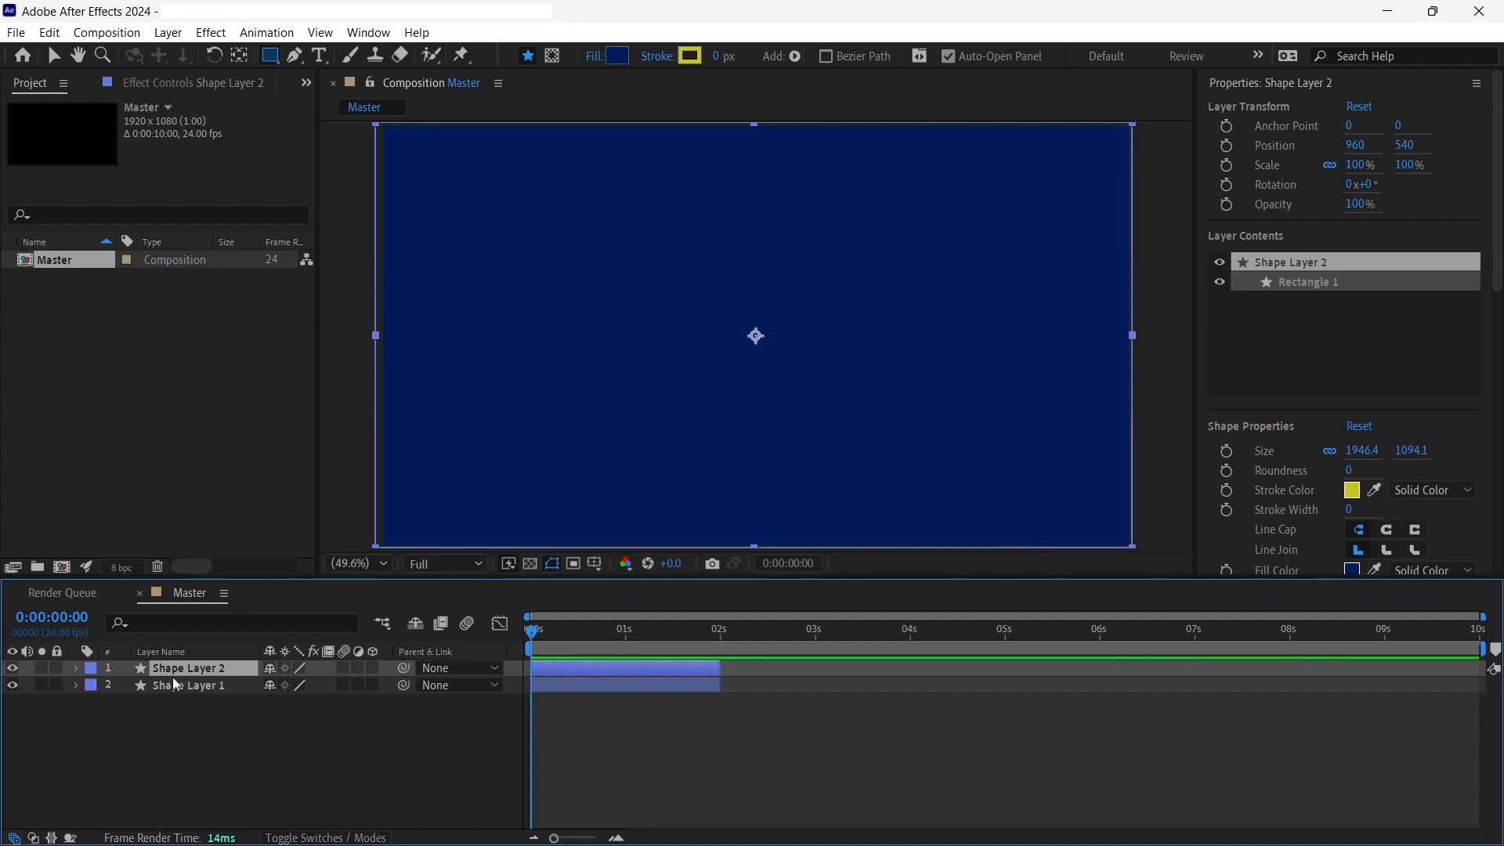
{"action": "key", "text": "ctrl+d"}
{"action": "key", "text": "ctrl+d"}
{"action": "key", "text": "ctrl+d"}
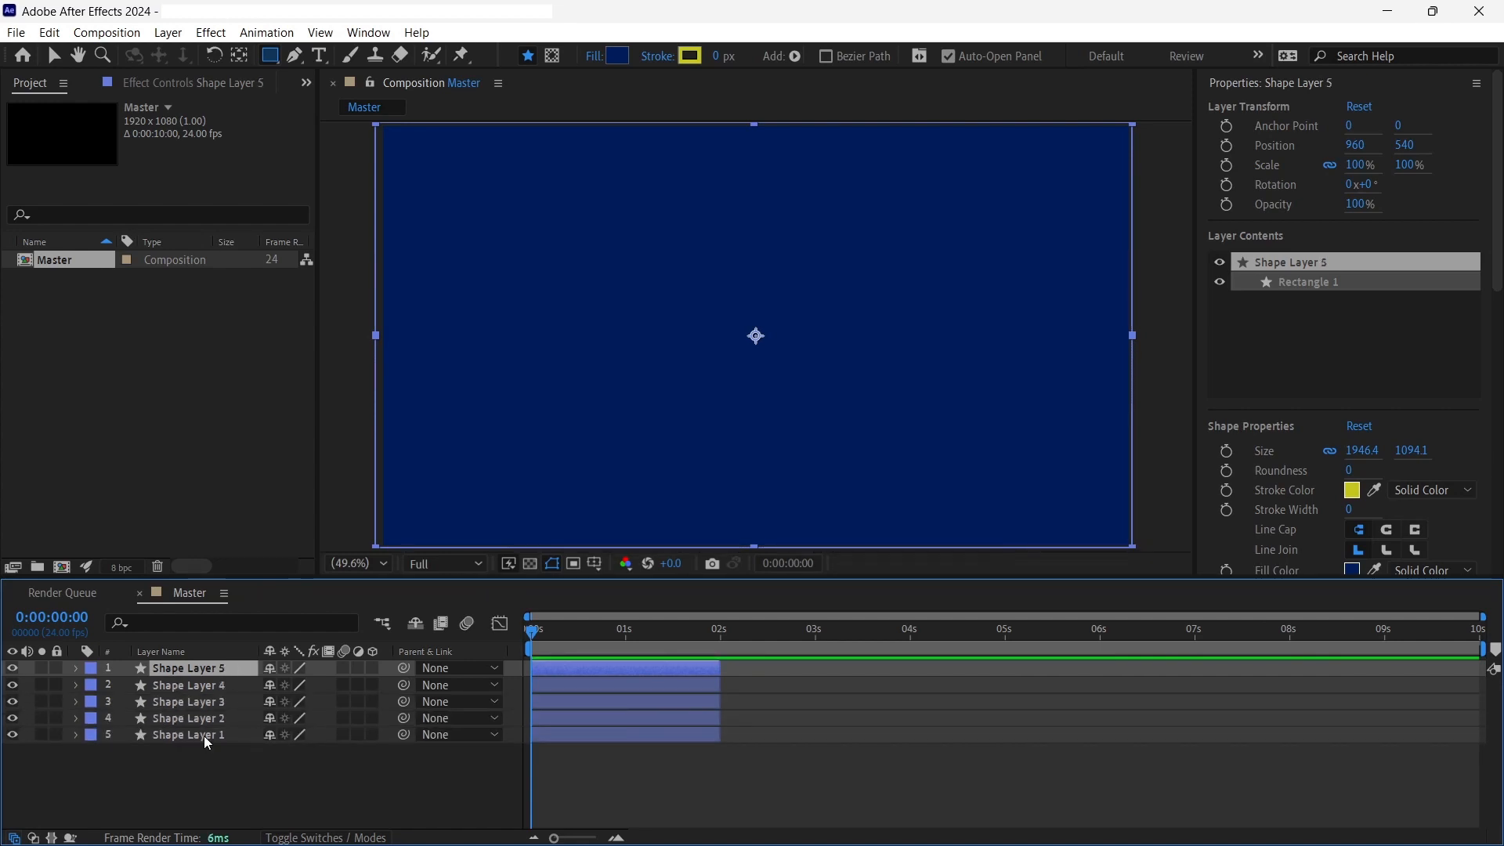
Reorder the layer stack so Shape Layer 1 is uppermost and Shape Layers 2 to 5 follow in ascending order
{"action": "left_click", "coordinate": [204, 736]}
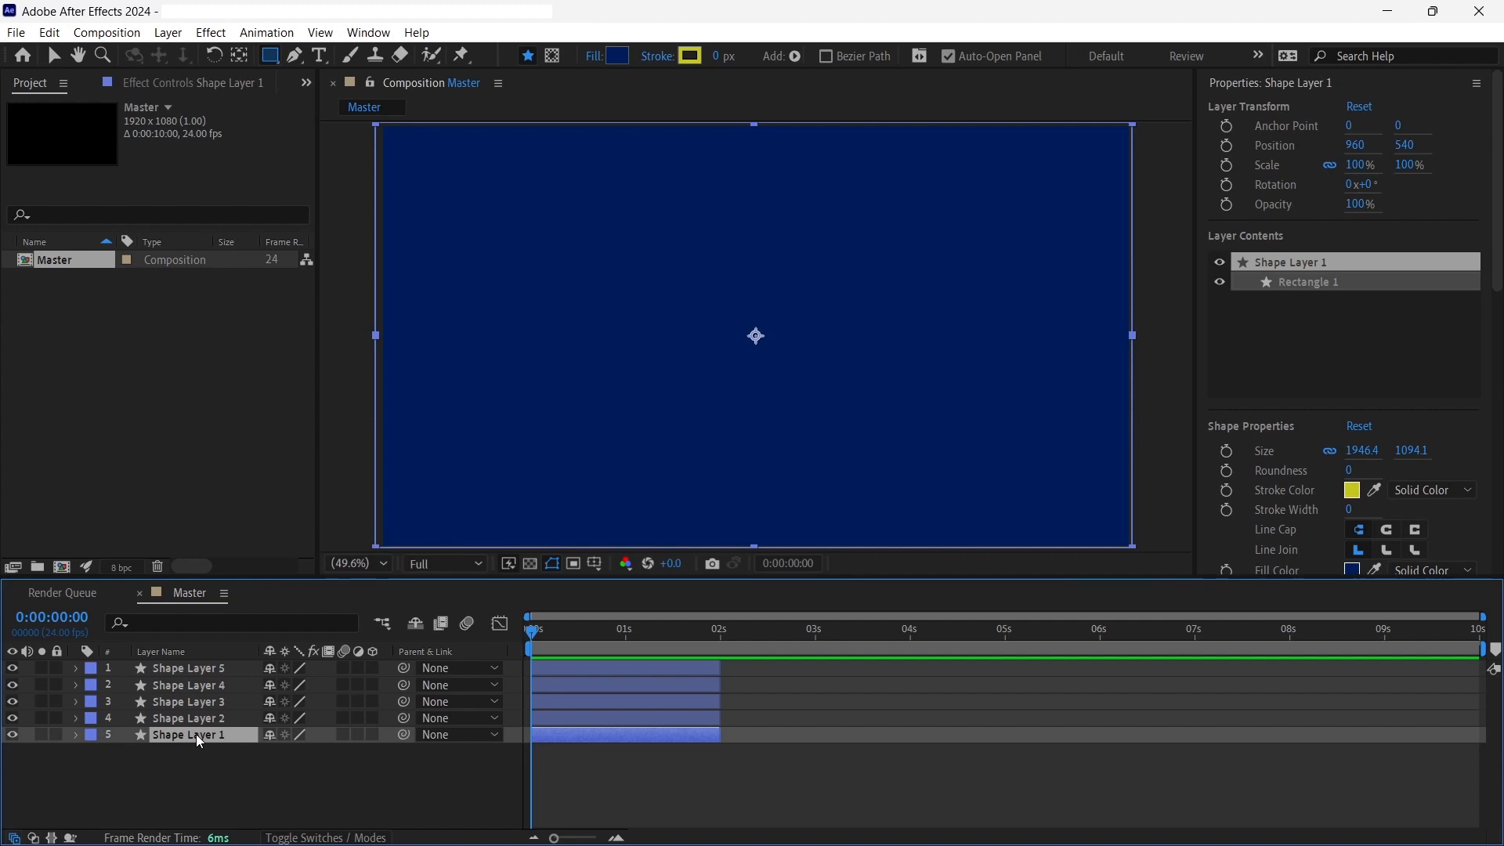
{"action": "key", "text": "Return"}
{"action": "left_click_drag", "start_coordinate": [195, 735], "coordinate": [196, 672]}
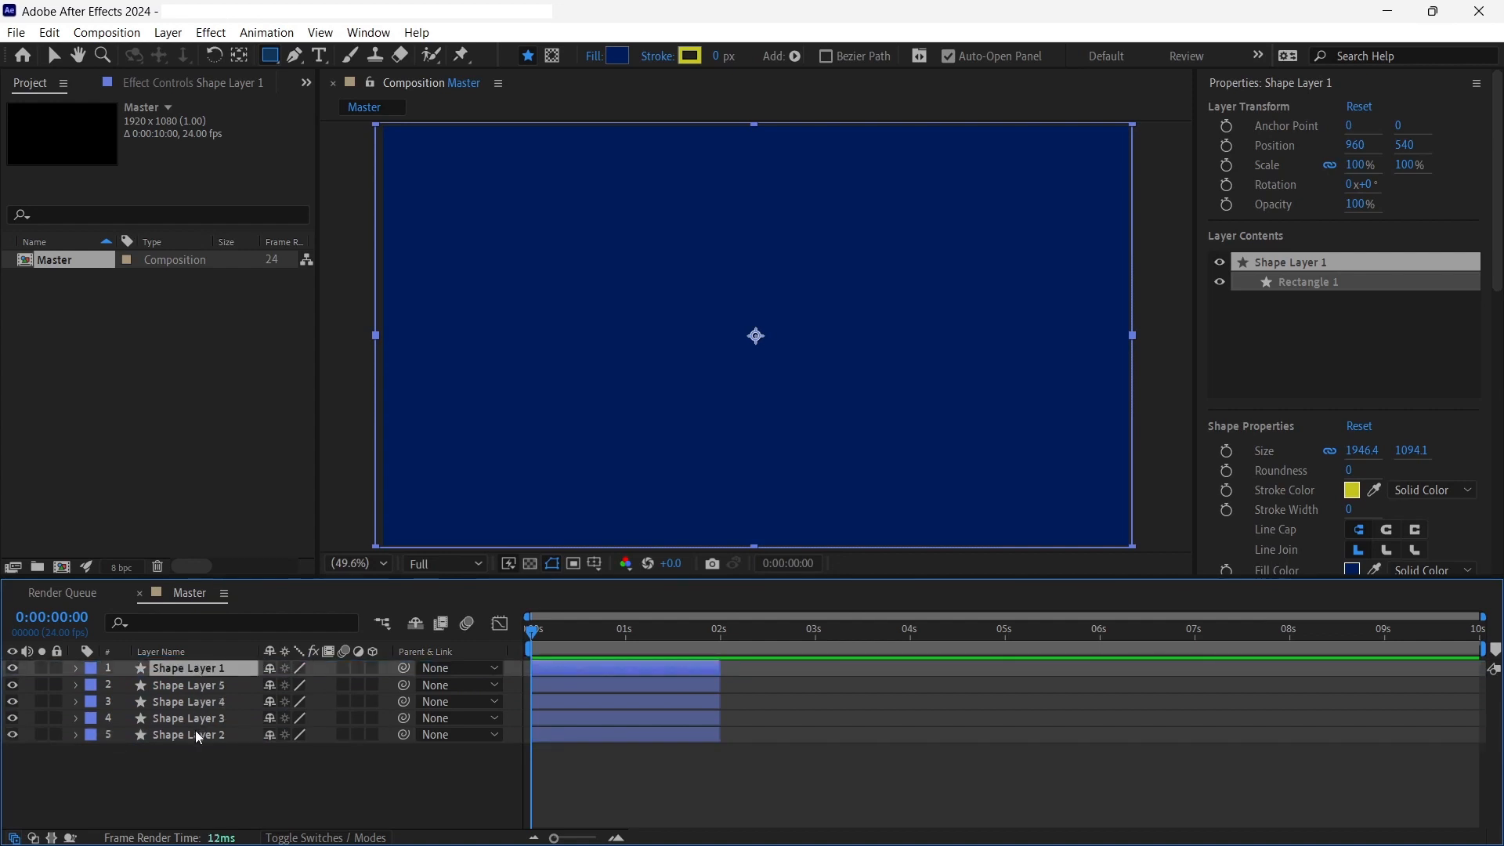
{"action": "mouse_move", "coordinate": [195, 734]}
{"action": "left_mouse_down"}
{"action": "mouse_move", "coordinate": [197, 686]}
{"action": "mouse_move", "coordinate": [196, 733]}
{"action": "mouse_move", "coordinate": [203, 715]}
{"action": "left_mouse_up"}
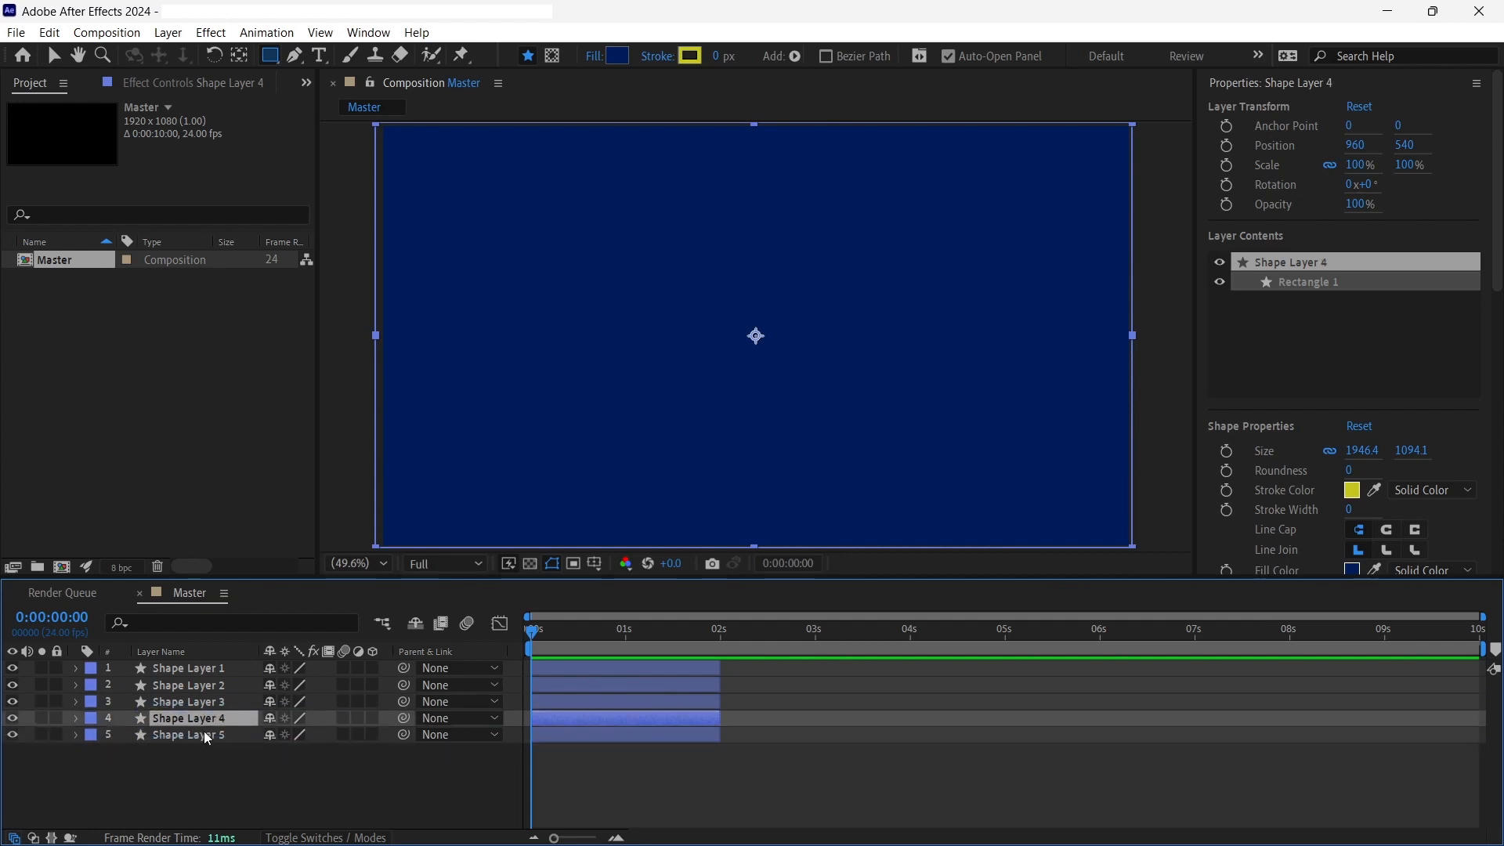
Stagger Shape Layers 2, 3, 4 and 5 end to end so they start at 2, 4, 6 and 8 seconds
{"action": "left_click", "coordinate": [636, 688]}
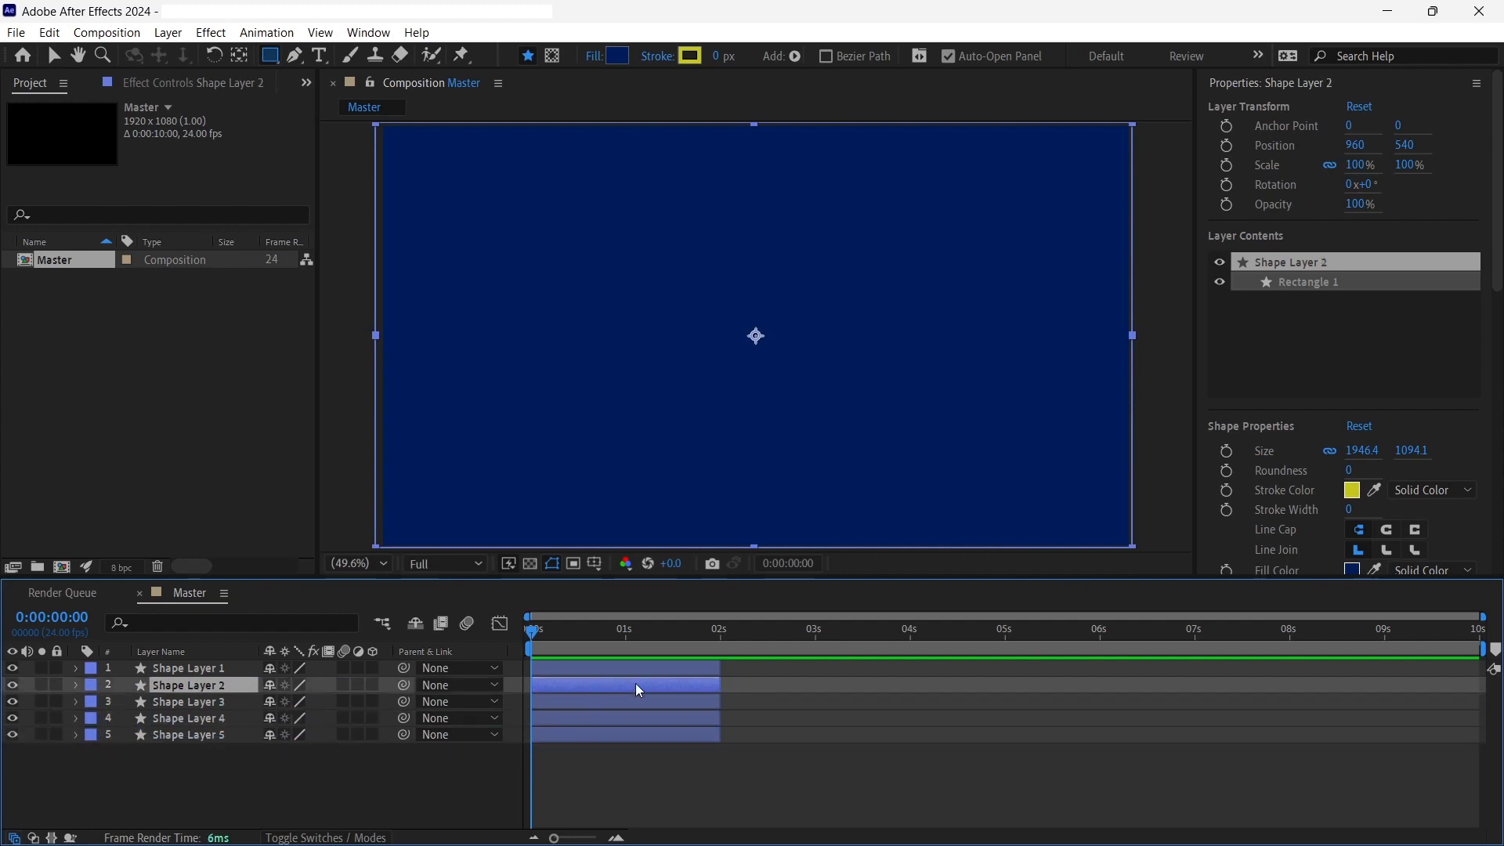
{"action": "left_click_drag", "start_coordinate": [543, 679], "coordinate": [736, 691]}
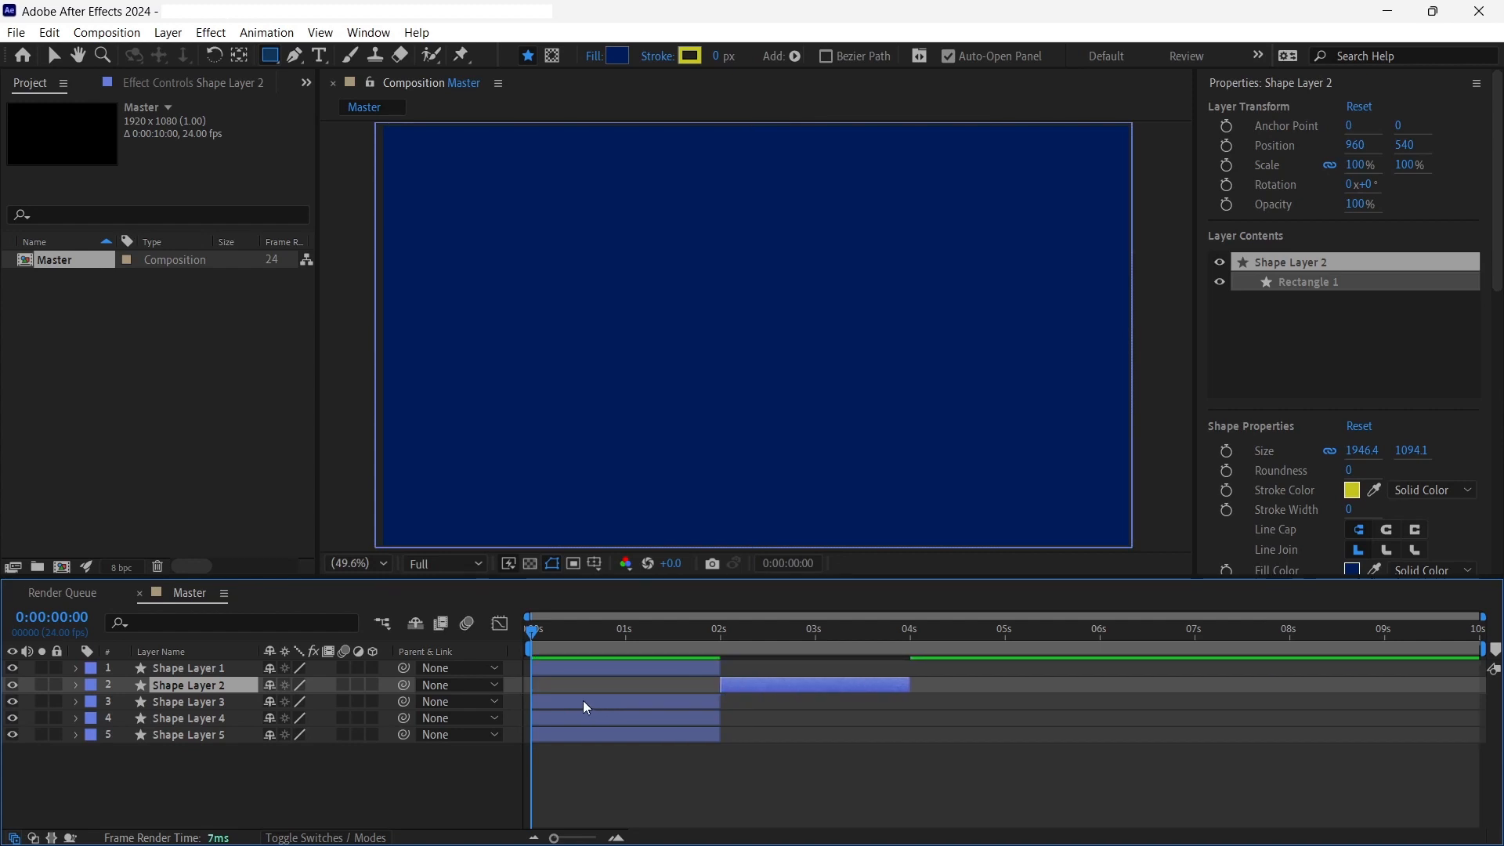
{"action": "left_click_drag", "start_coordinate": [583, 700], "coordinate": [936, 722]}
{"action": "mouse_move", "coordinate": [933, 717]}
{"action": "left_mouse_down"}
{"action": "mouse_move", "coordinate": [923, 706]}
{"action": "mouse_move", "coordinate": [935, 713]}
{"action": "left_mouse_up"}
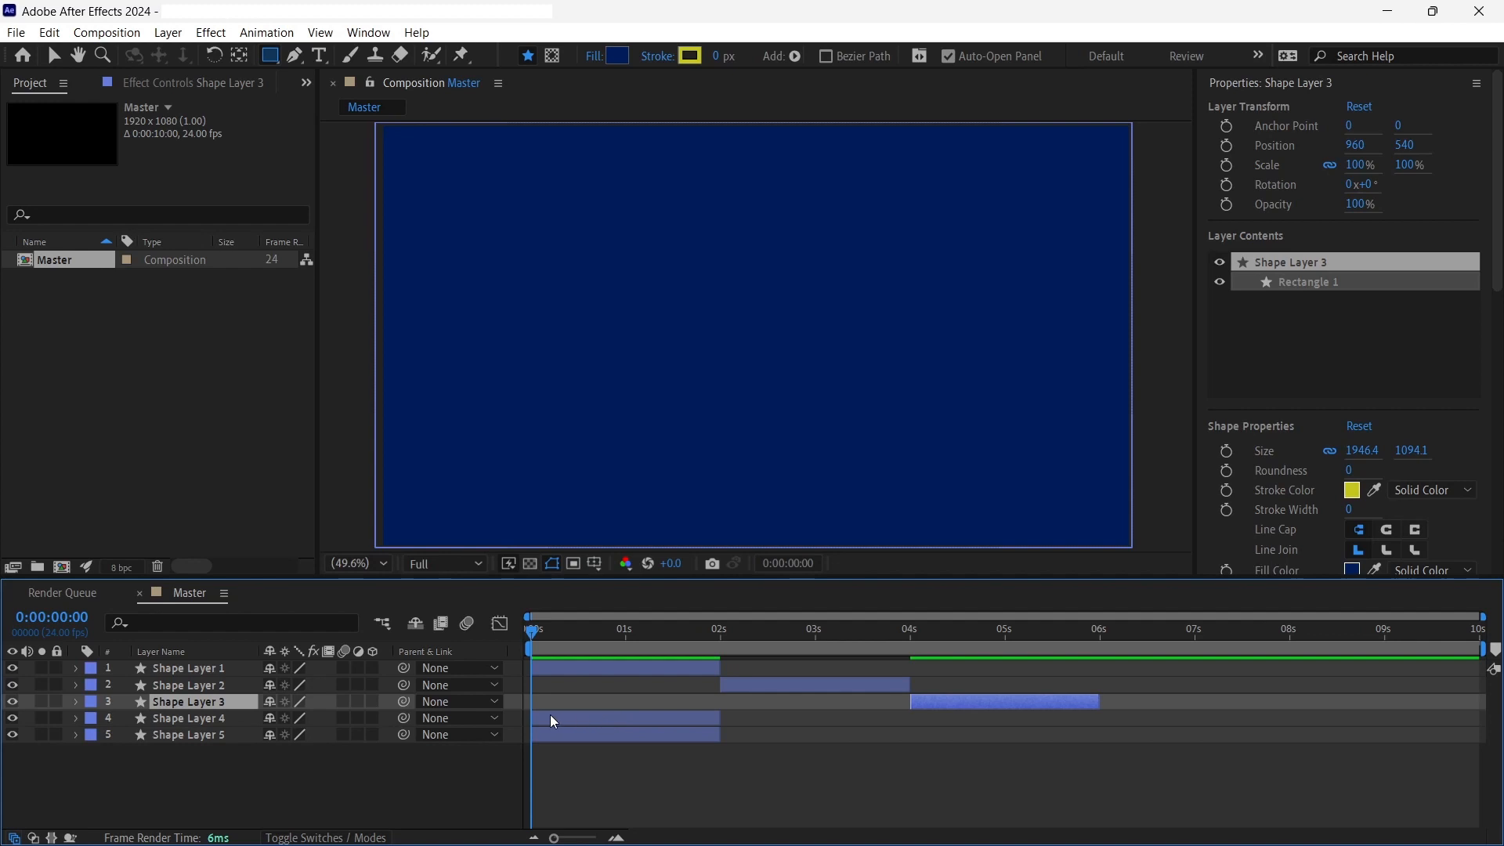
{"action": "left_click_drag", "start_coordinate": [552, 720], "coordinate": [1117, 733]}
{"action": "left_click_drag", "start_coordinate": [651, 737], "coordinate": [1403, 741]}
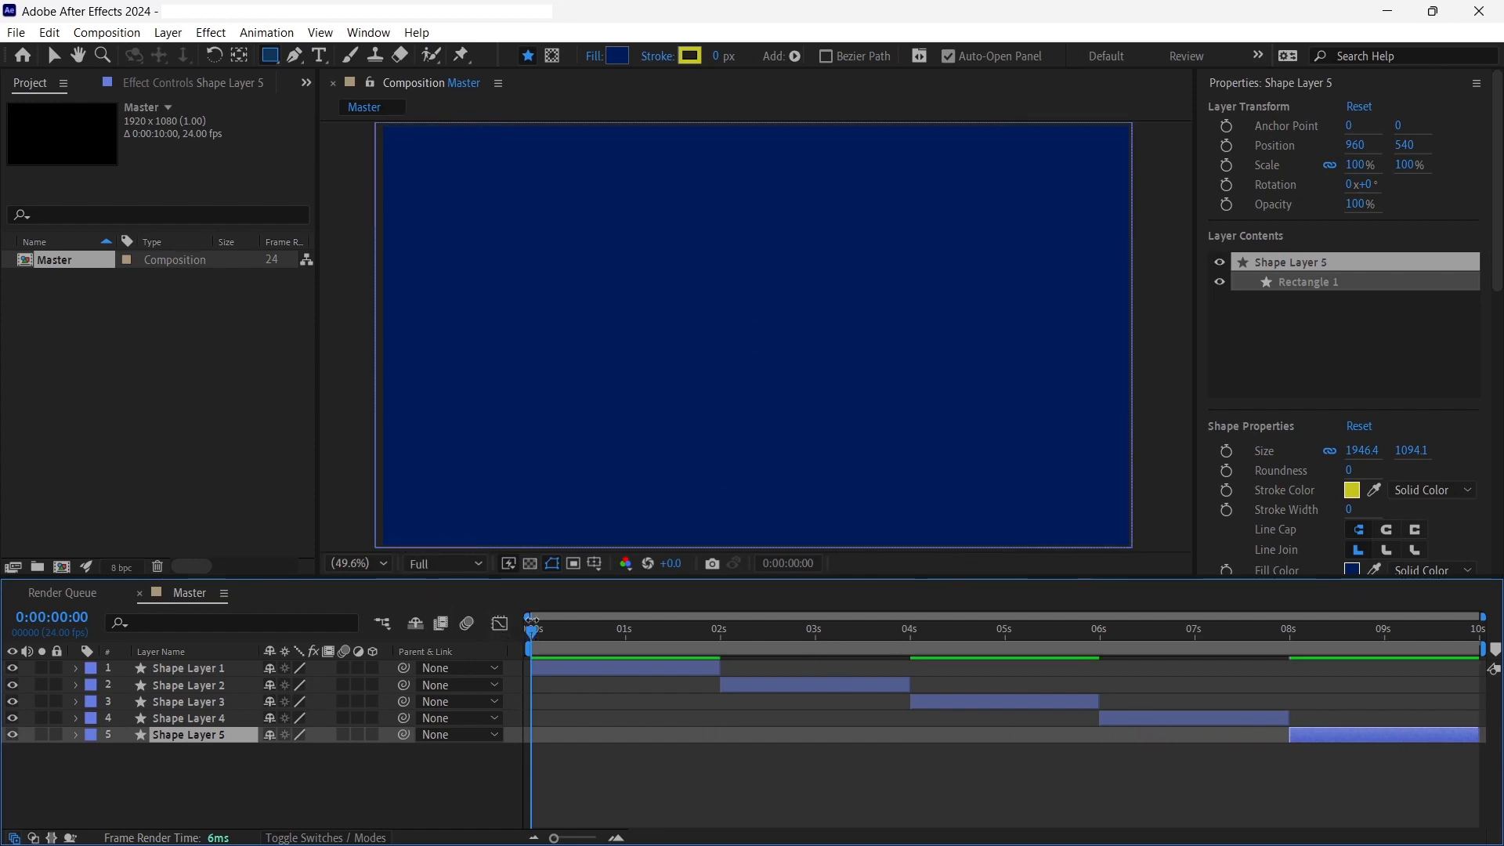
Change Shape Layer 2's fill color to dark purple, with the playhead at 0:00:02:21 inside its time span
{"action": "left_click_drag", "start_coordinate": [535, 631], "coordinate": [801, 649]}
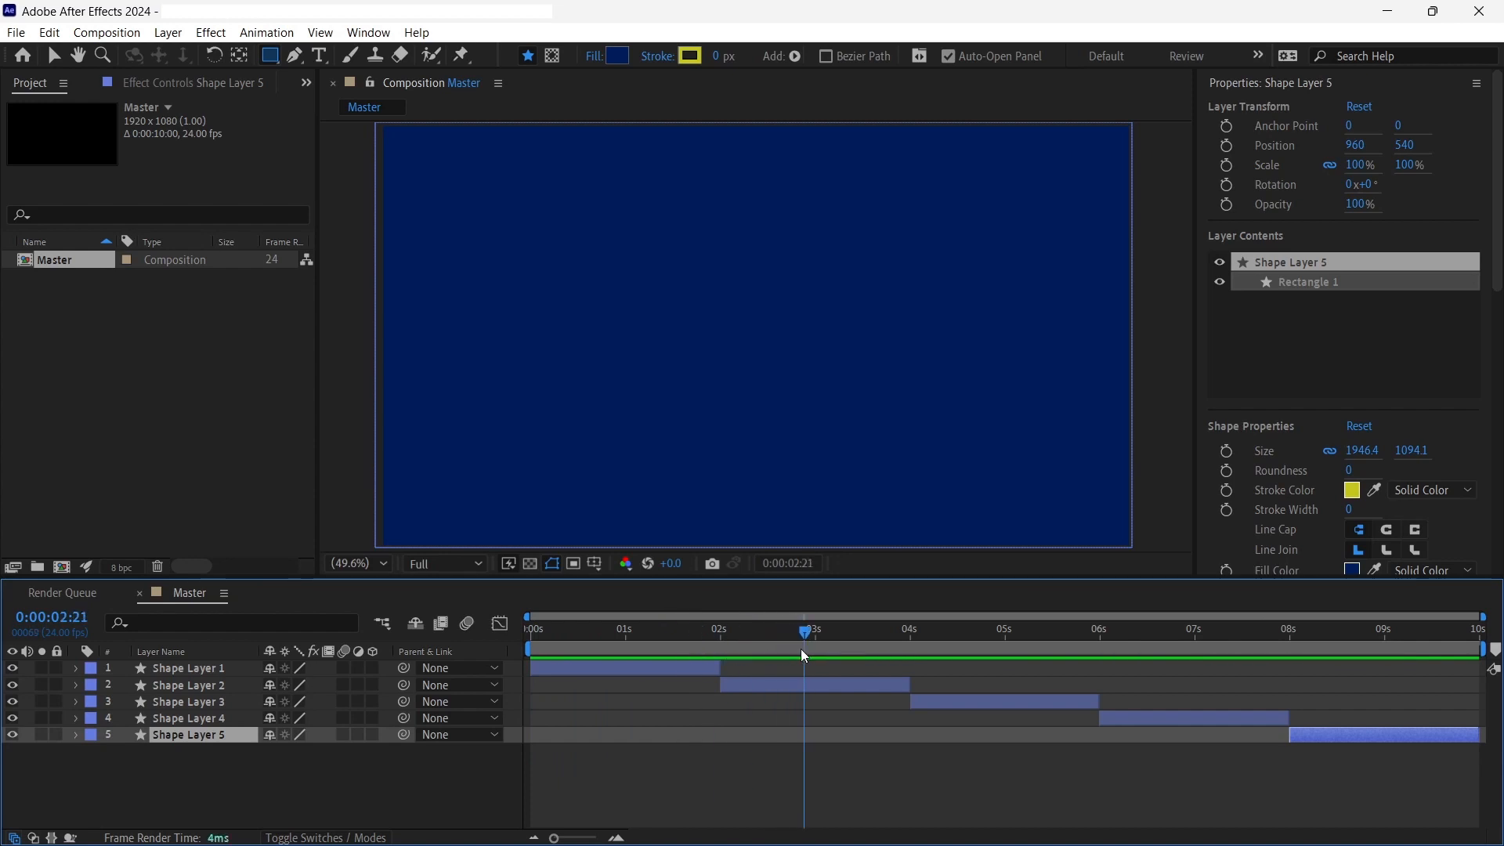
{"action": "left_click", "coordinate": [742, 687]}
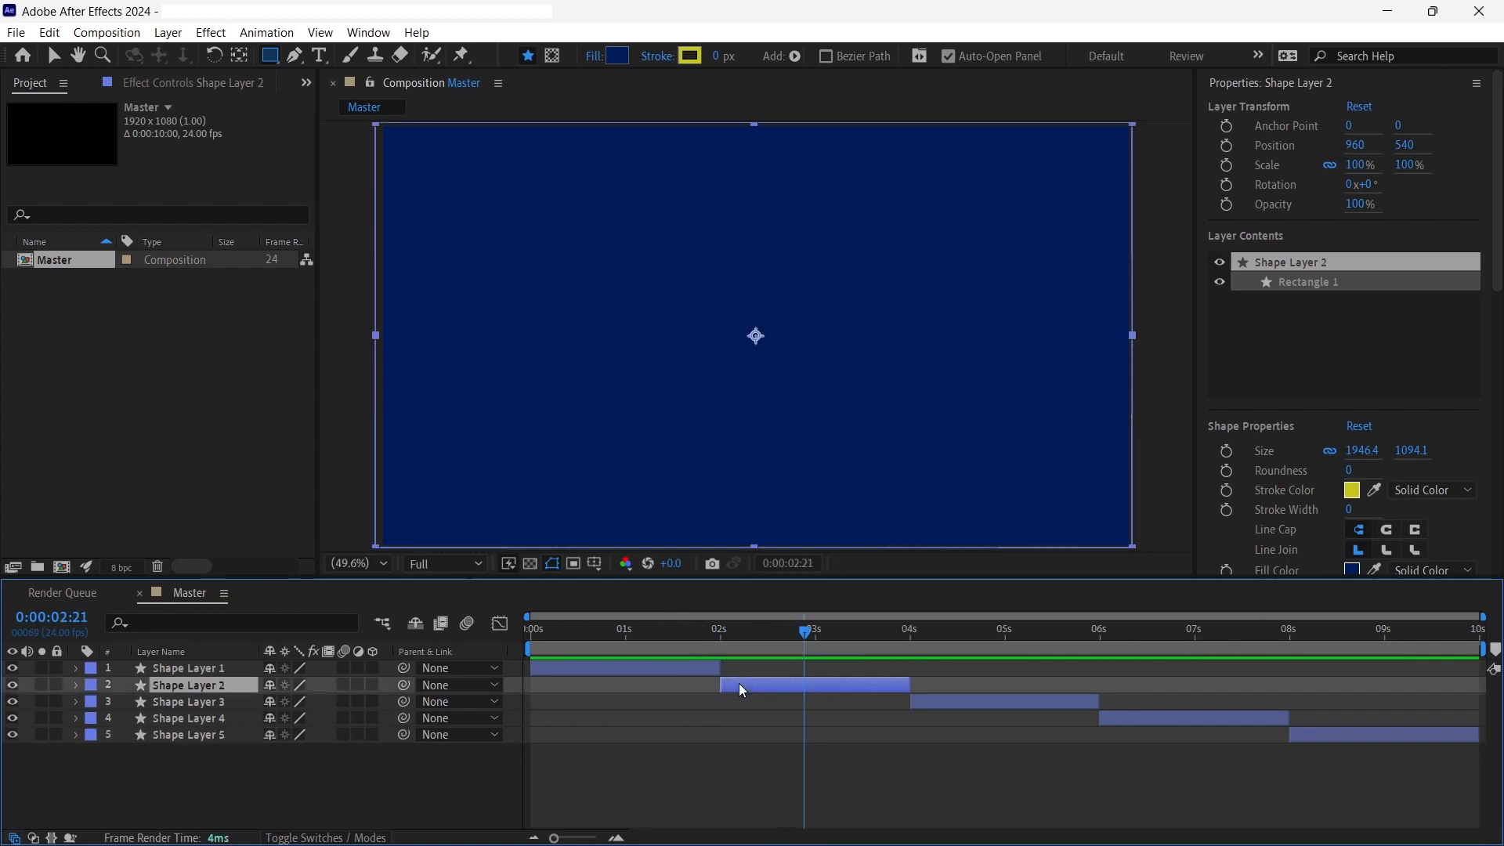
{"action": "left_click", "coordinate": [624, 57]}
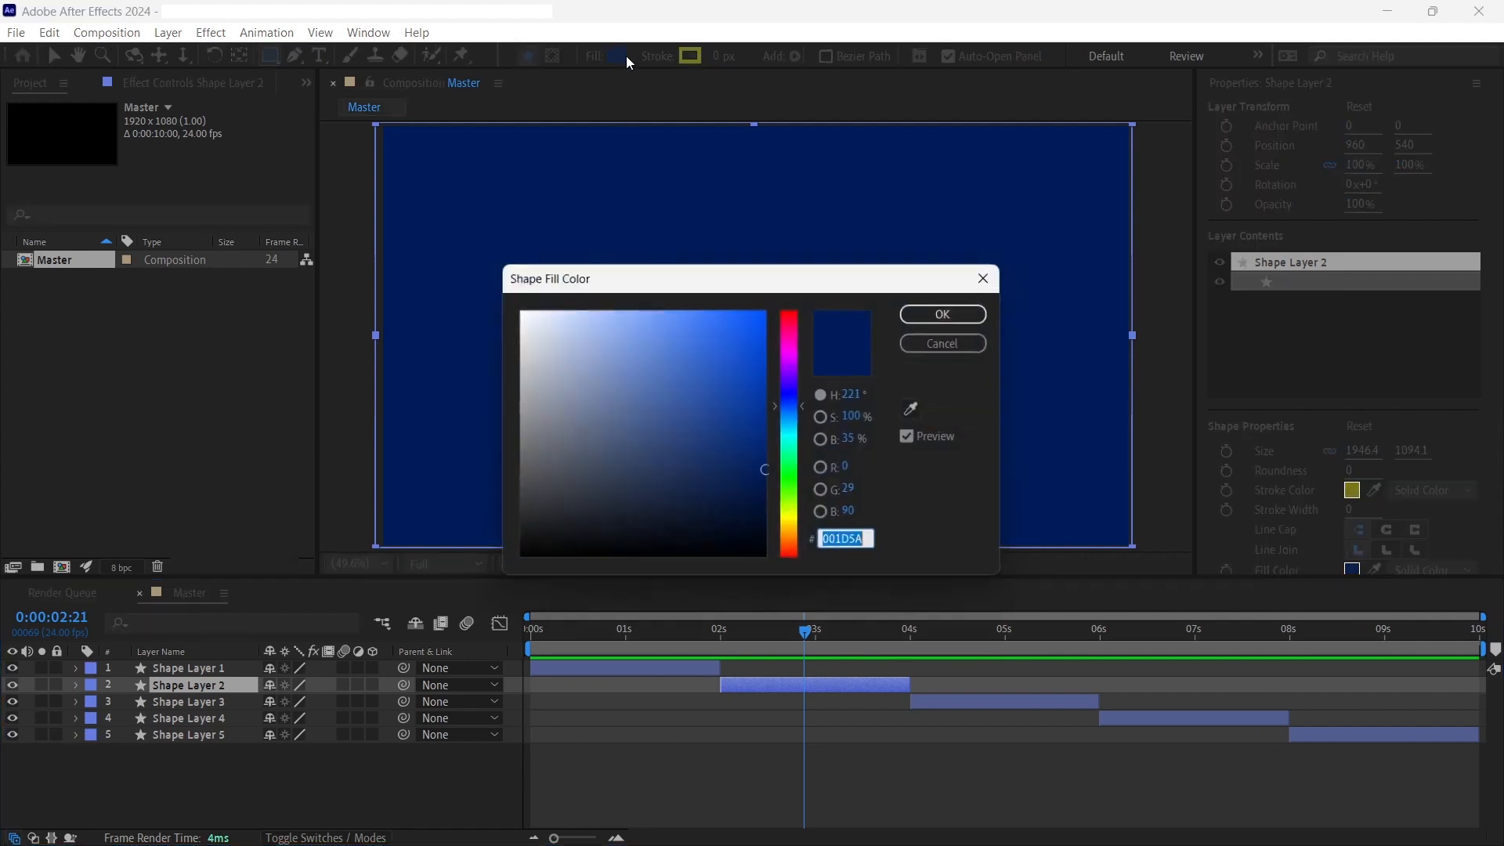
{"action": "left_click", "coordinate": [790, 363]}
{"action": "left_click_drag", "start_coordinate": [763, 385], "coordinate": [756, 439]}
{"action": "left_click", "coordinate": [946, 314]}
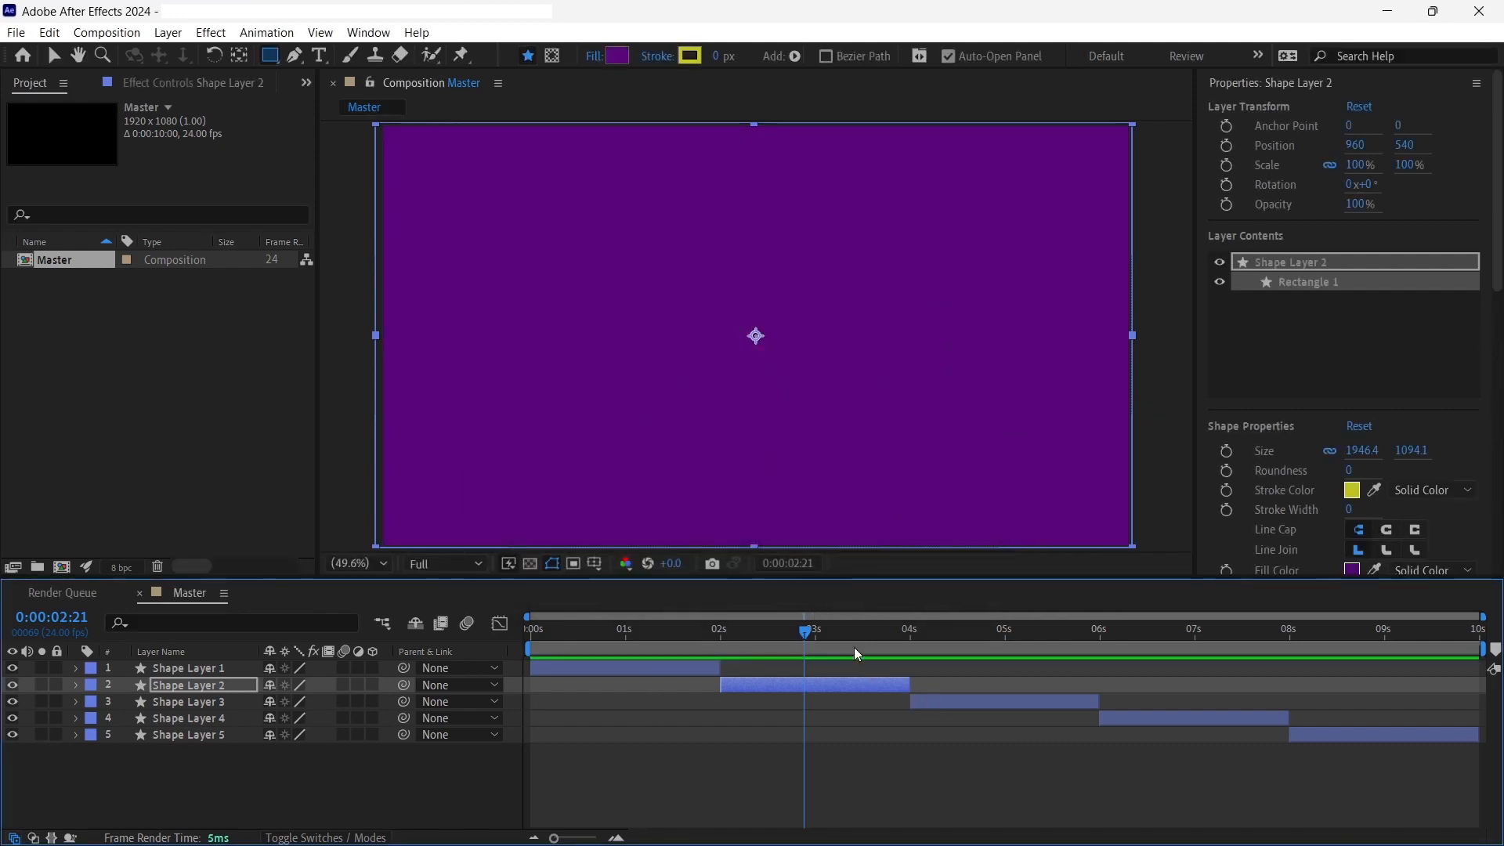
Change Shape Layer 3's fill color to dark red 880119, with the playhead at 0:00:04:20 inside its time span
{"action": "left_click_drag", "start_coordinate": [805, 632], "coordinate": [985, 650]}
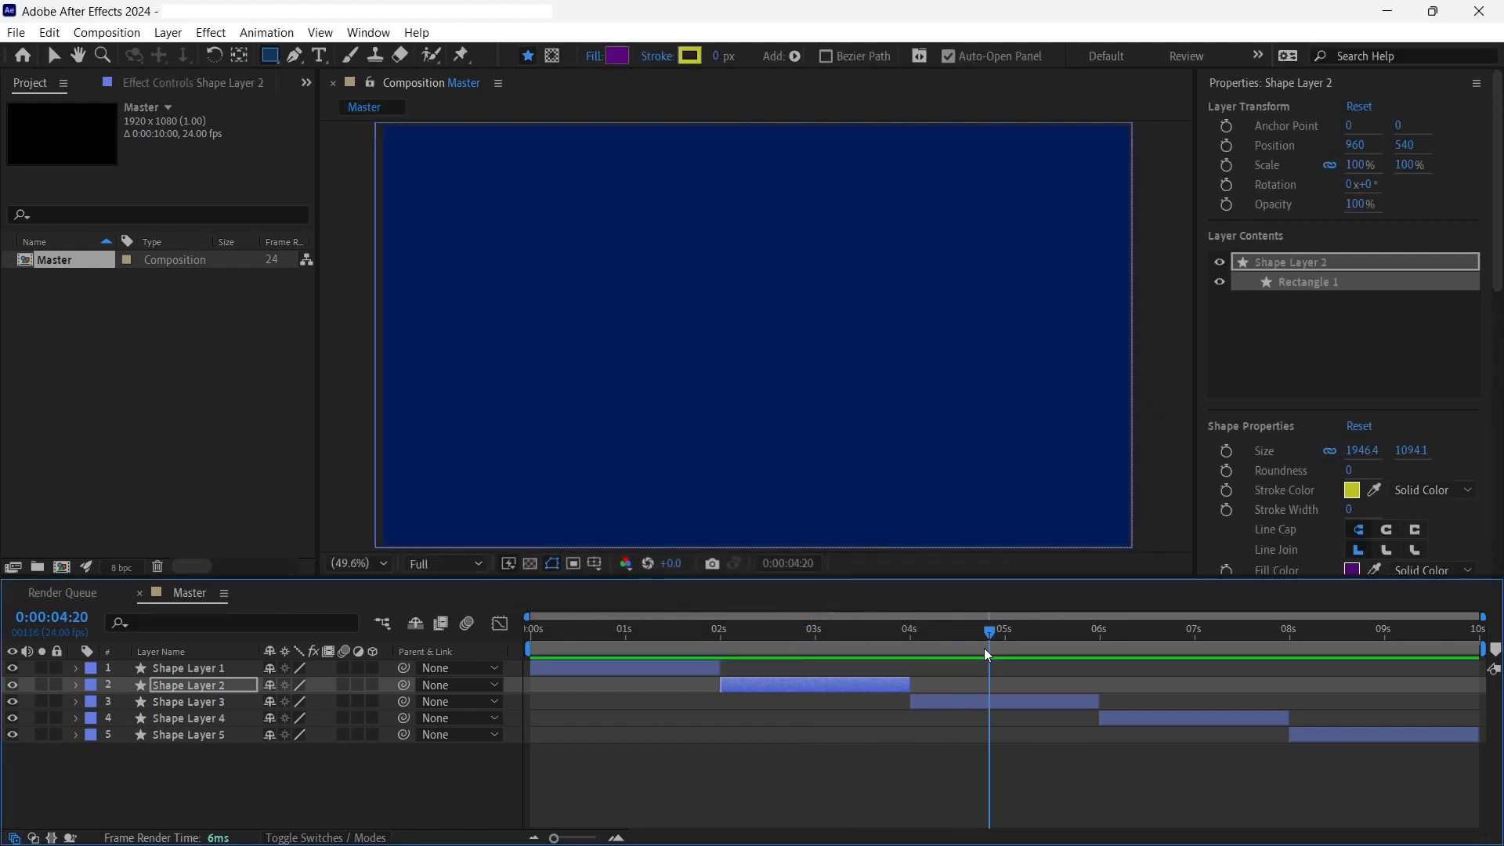
{"action": "left_click", "coordinate": [943, 702]}
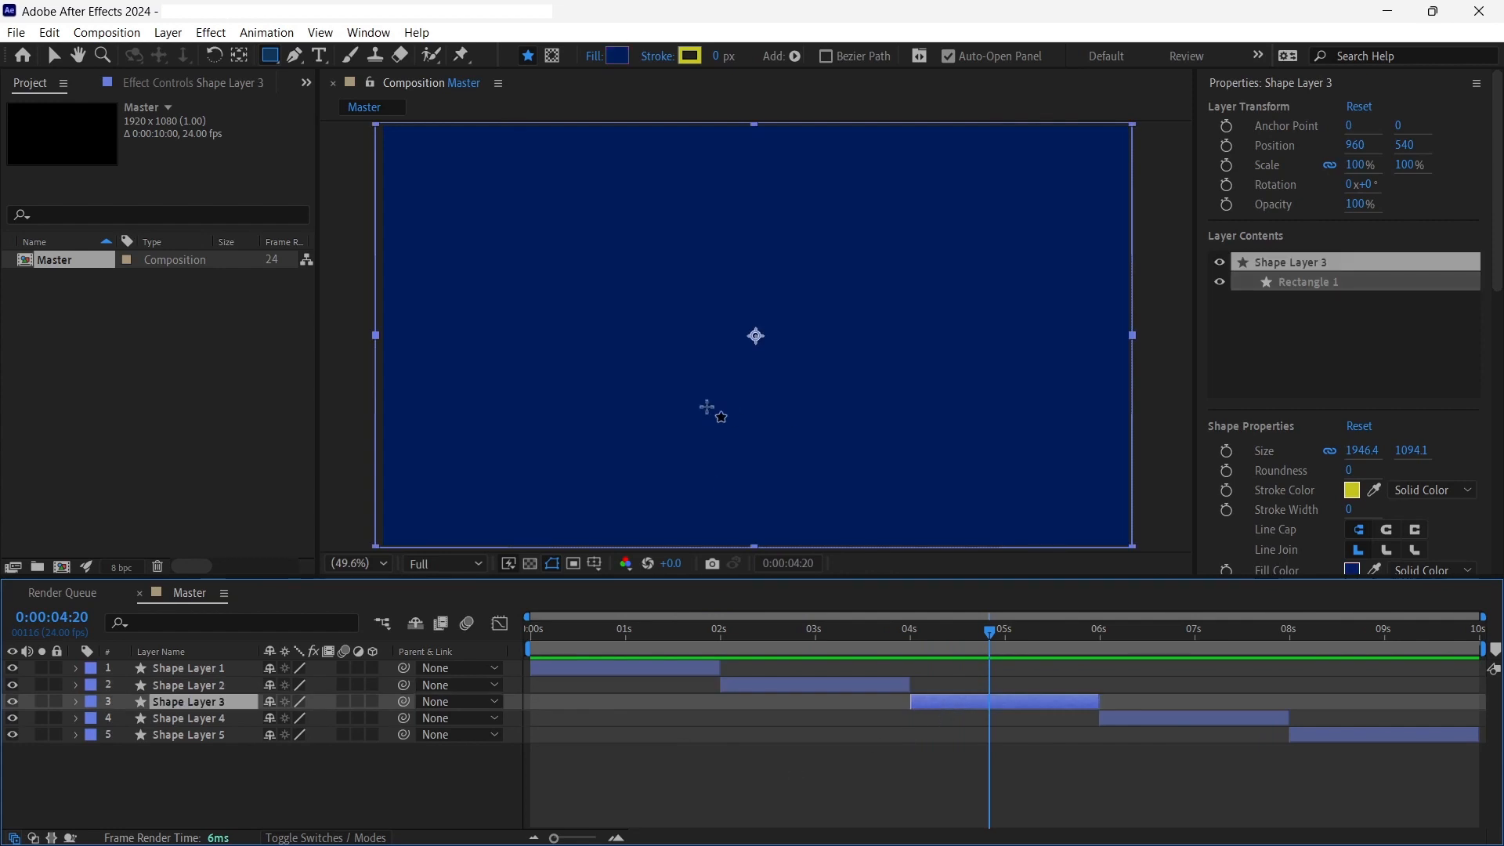
{"action": "left_click", "coordinate": [618, 56]}
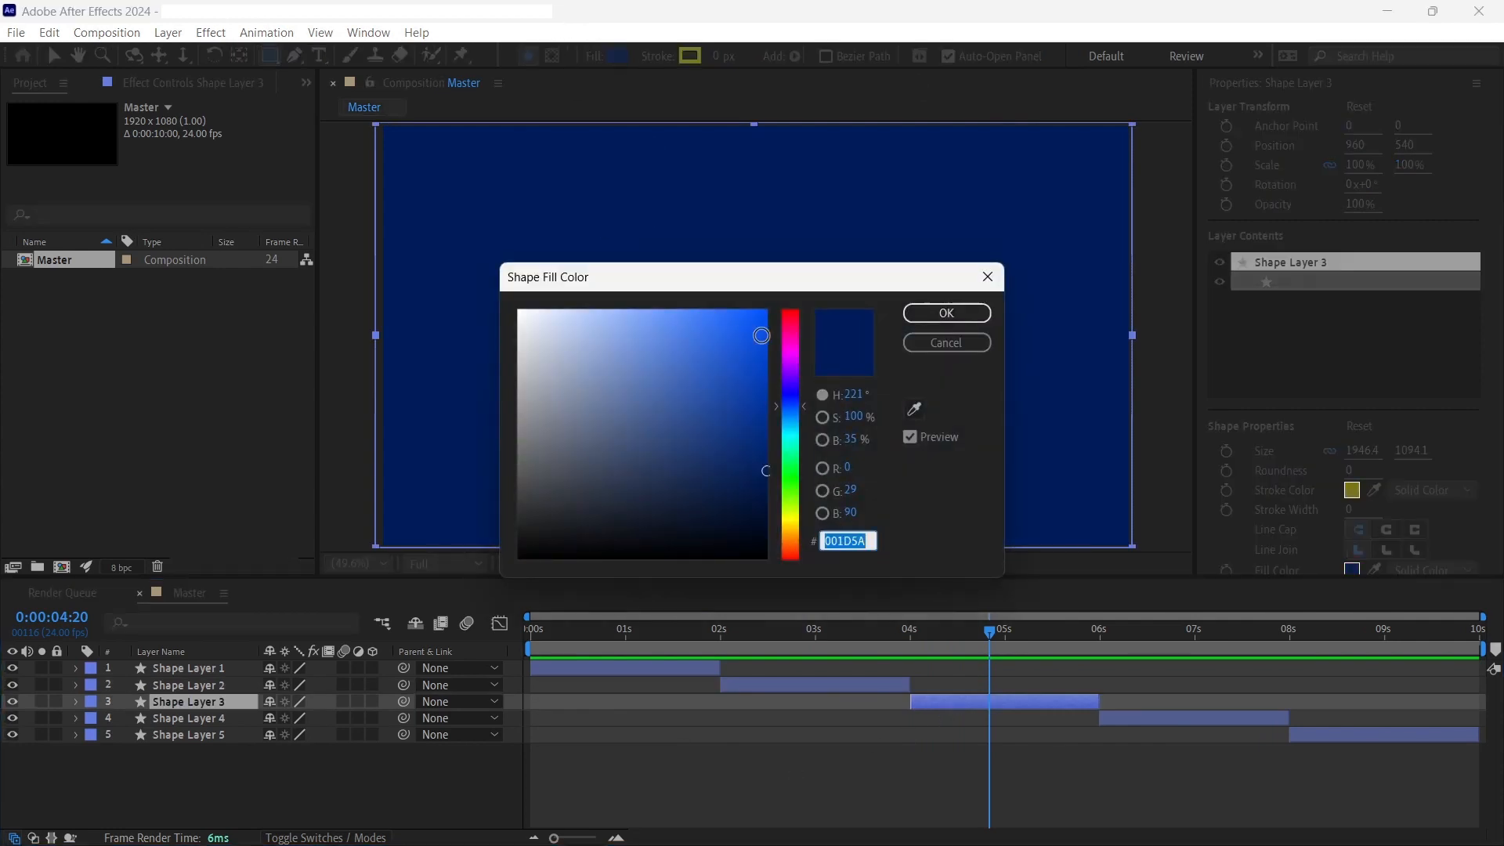
{"action": "left_click", "coordinate": [797, 316]}
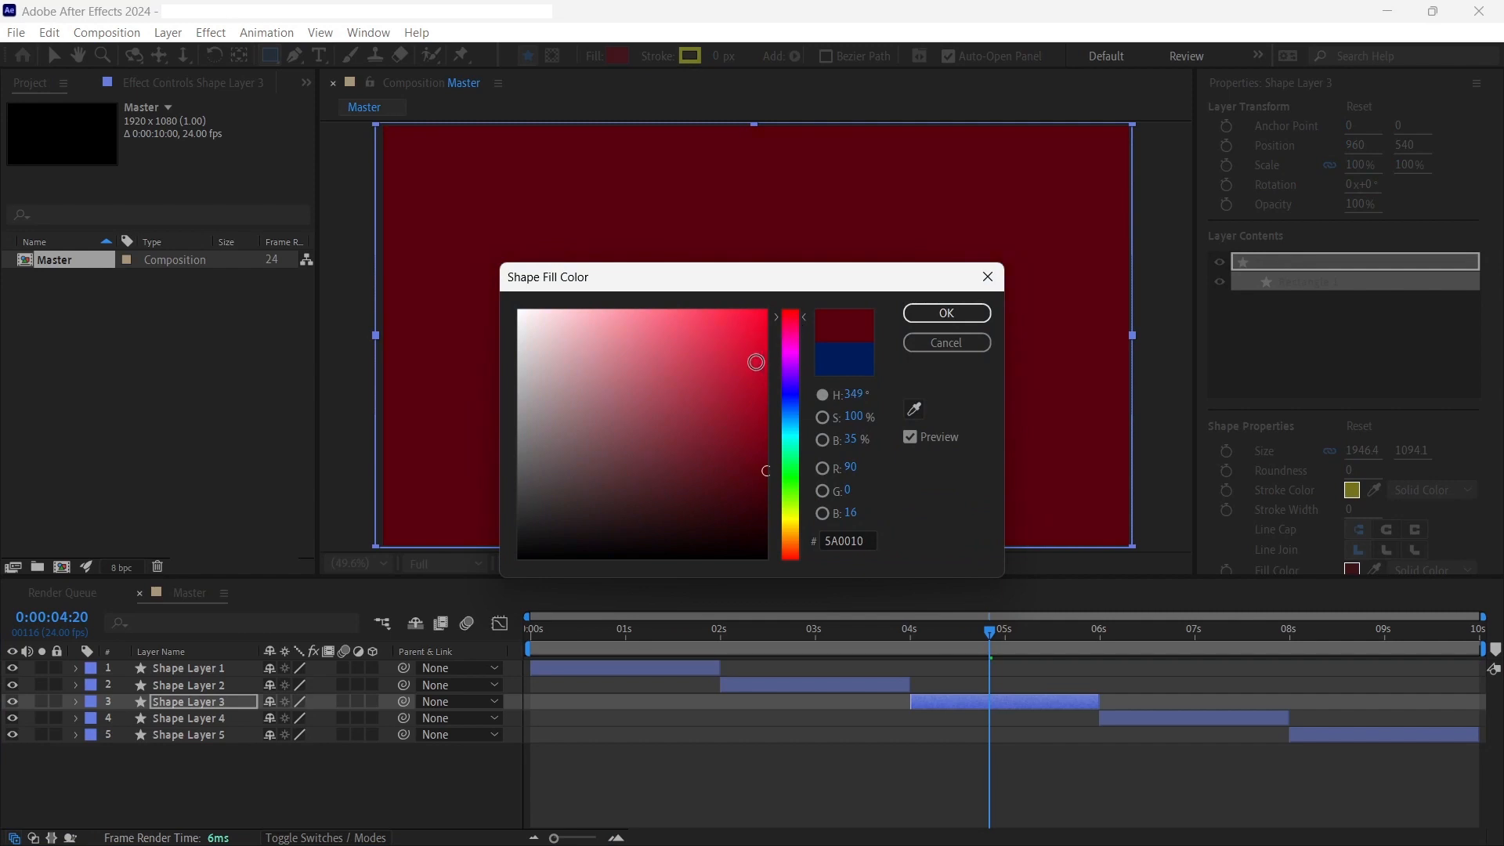
{"action": "left_click", "coordinate": [757, 415]}
{"action": "left_click", "coordinate": [932, 318]}
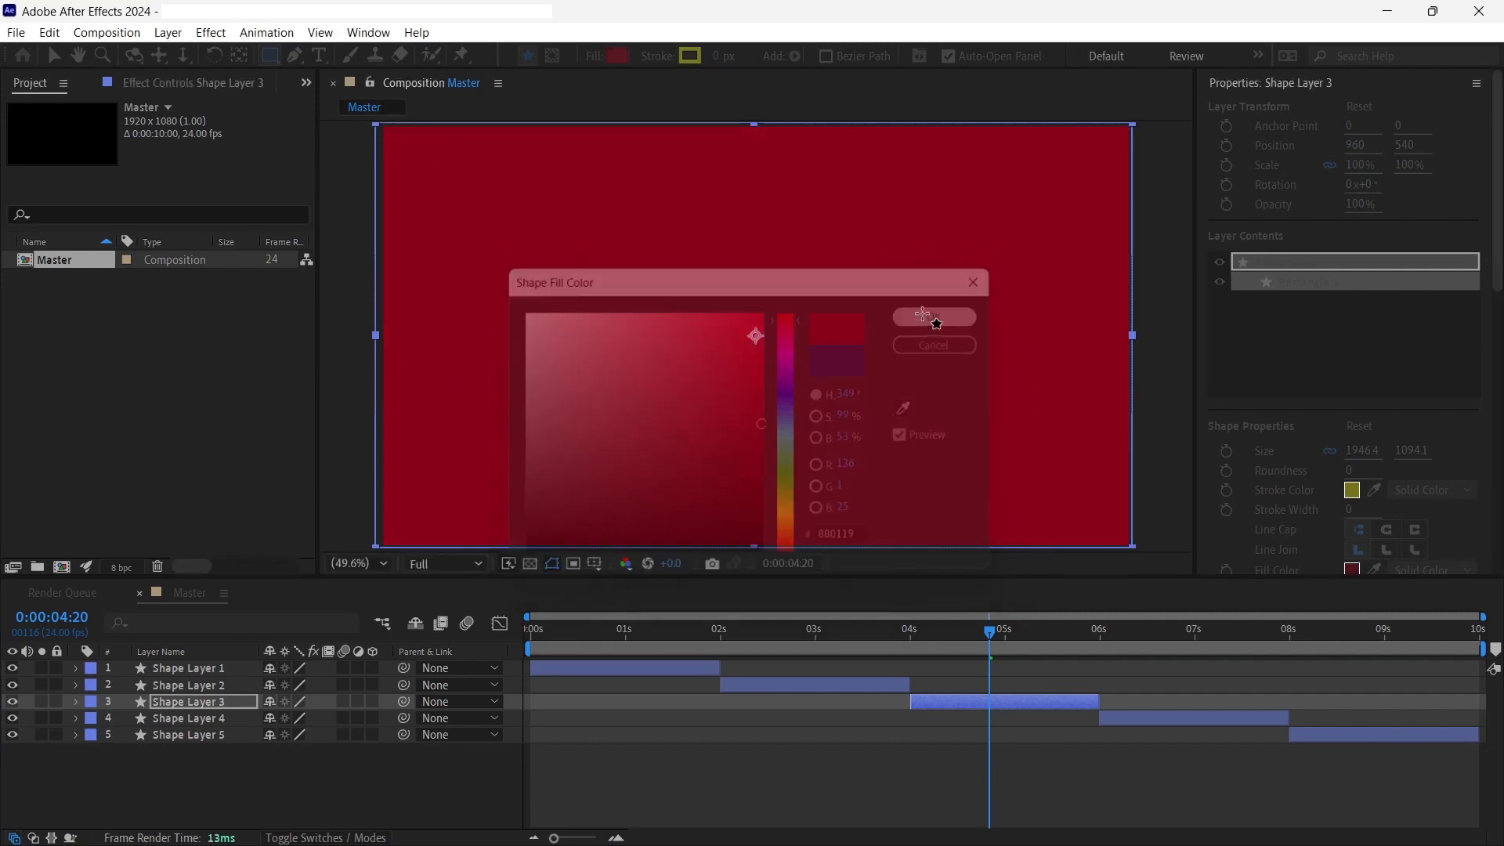
Change Shape Layer 4's fill color to burnt orange 973F10, with the playhead at 0:00:06:19 inside its time span
{"action": "left_click_drag", "start_coordinate": [991, 639], "coordinate": [1168, 679]}
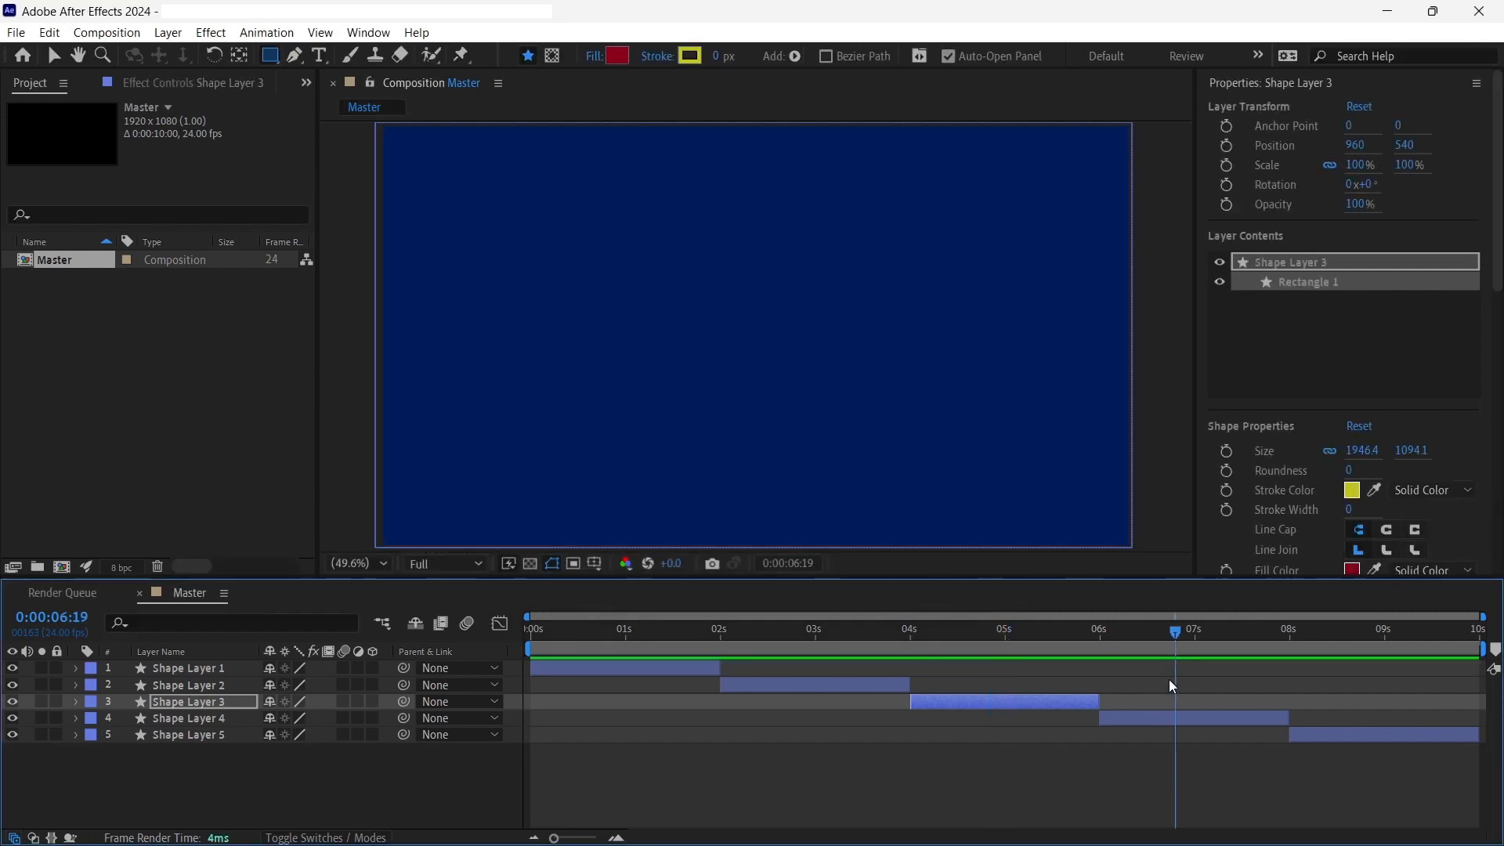
{"action": "left_click", "coordinate": [1140, 723]}
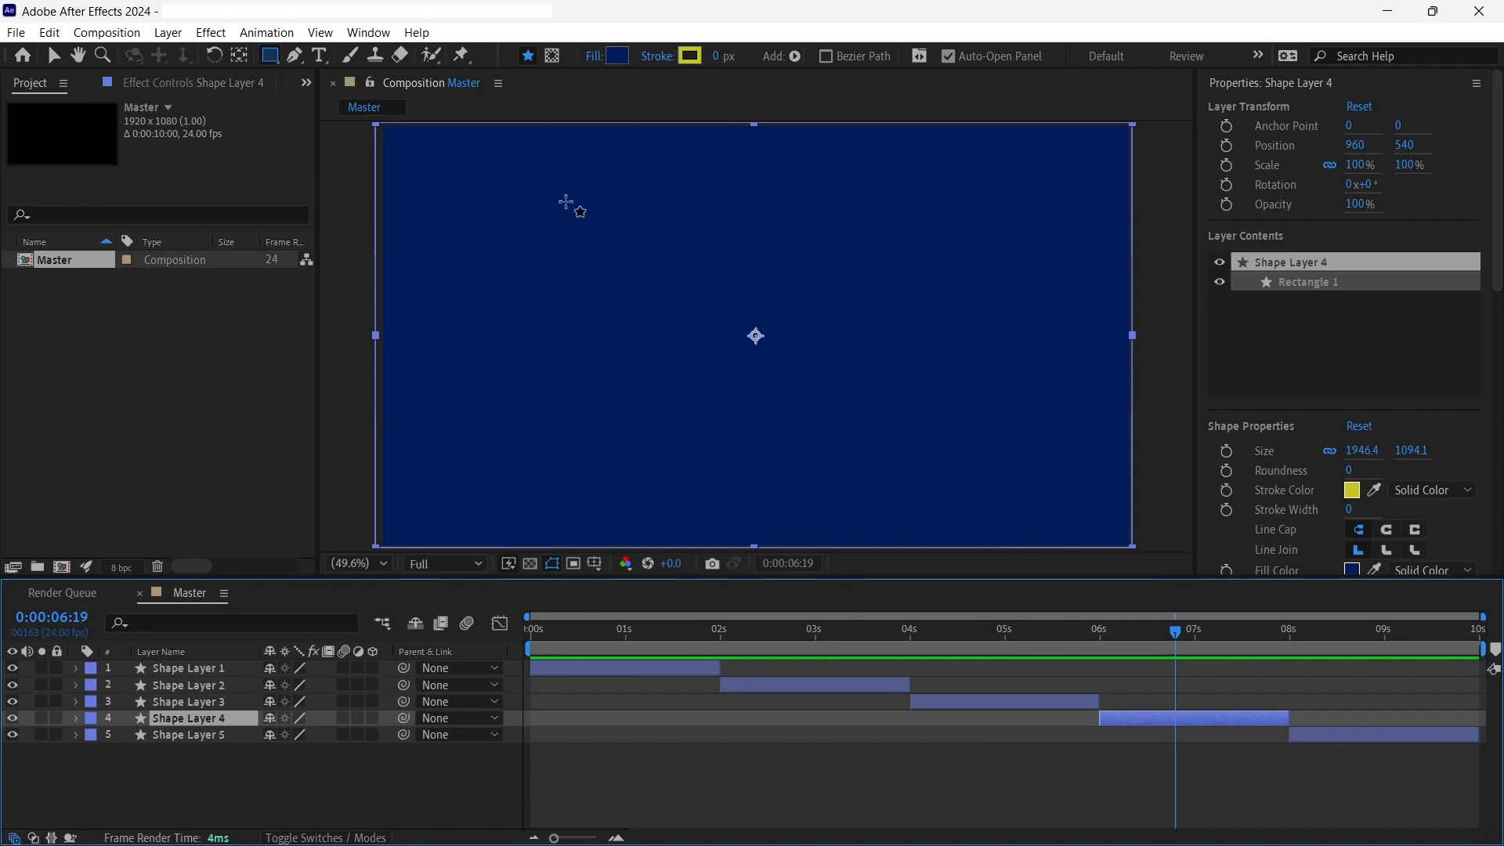
{"action": "left_click", "coordinate": [617, 56]}
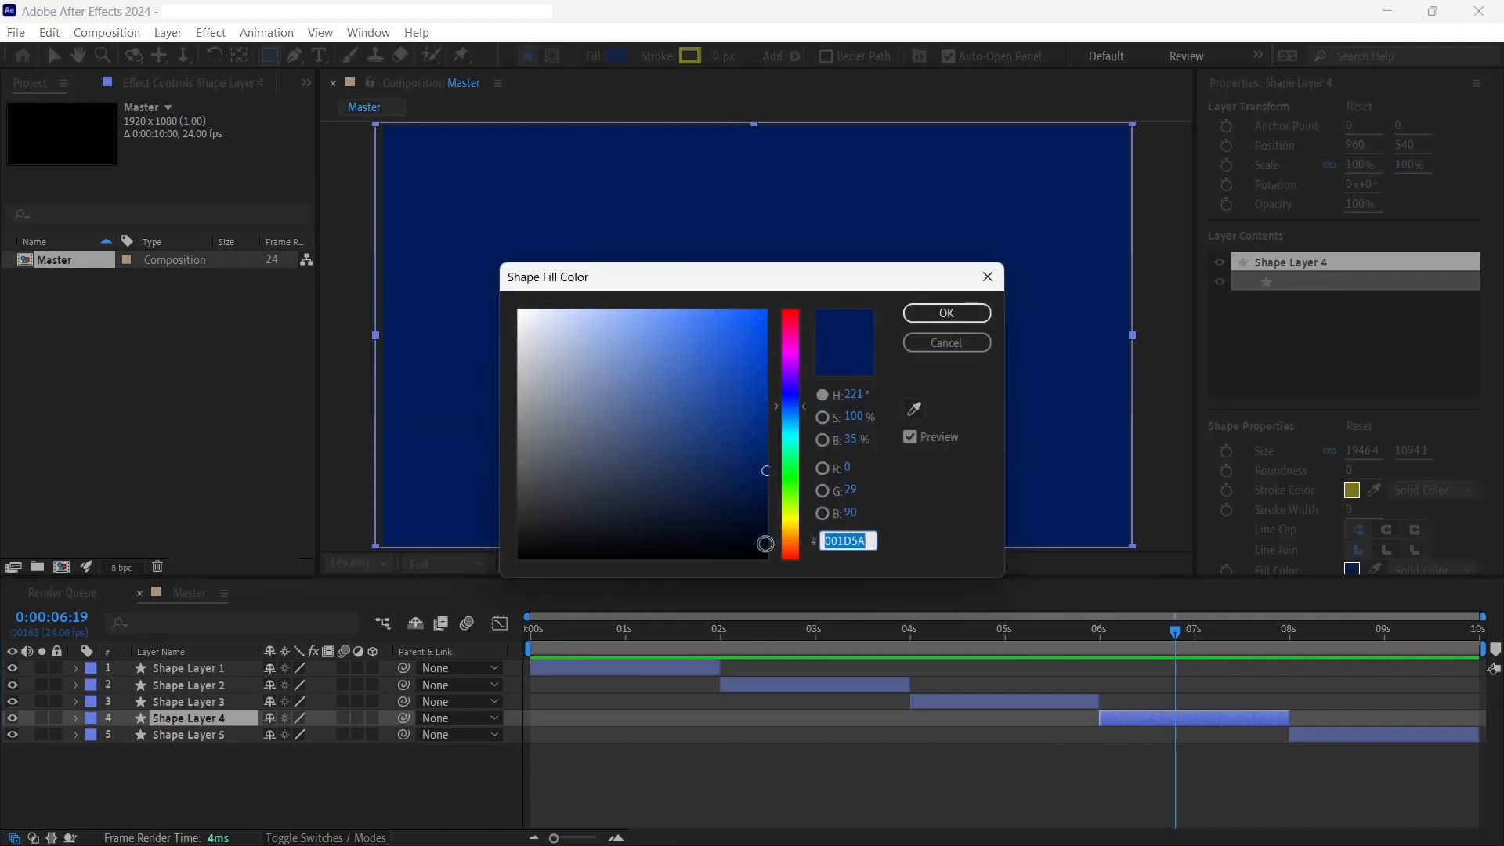
{"action": "left_click", "coordinate": [793, 553]}
{"action": "left_click_drag", "start_coordinate": [795, 558], "coordinate": [796, 544]}
{"action": "left_click", "coordinate": [739, 409]}
{"action": "left_click", "coordinate": [946, 312]}
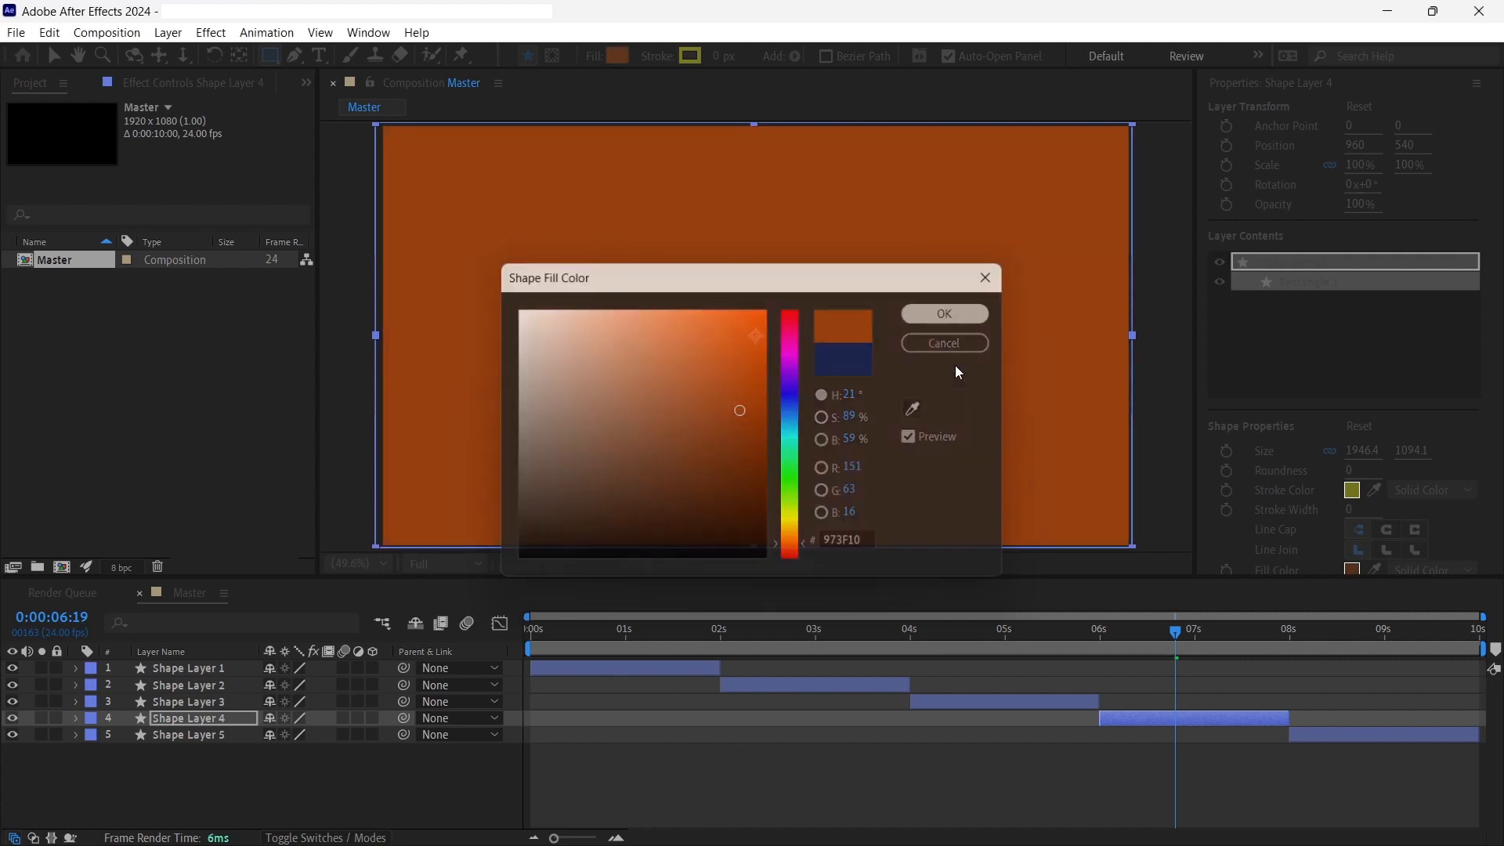
Change Shape Layer 5's fill color to olive yellow, with the playhead at 0:00:08:15 inside its time span
{"action": "left_click_drag", "start_coordinate": [1189, 640], "coordinate": [1350, 650]}
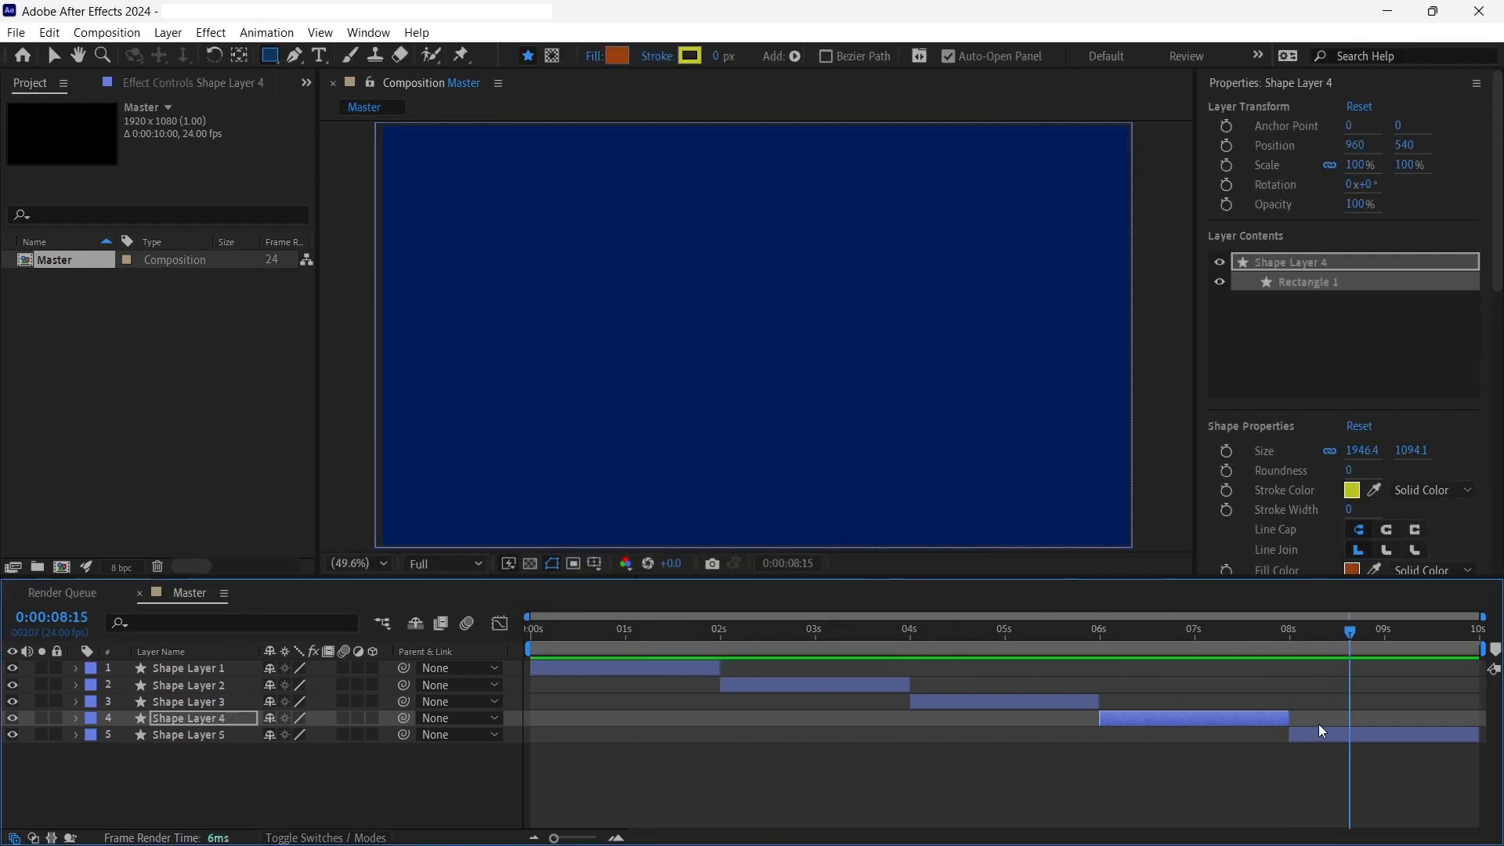
{"action": "left_click", "coordinate": [1319, 732]}
{"action": "left_click", "coordinate": [616, 55]}
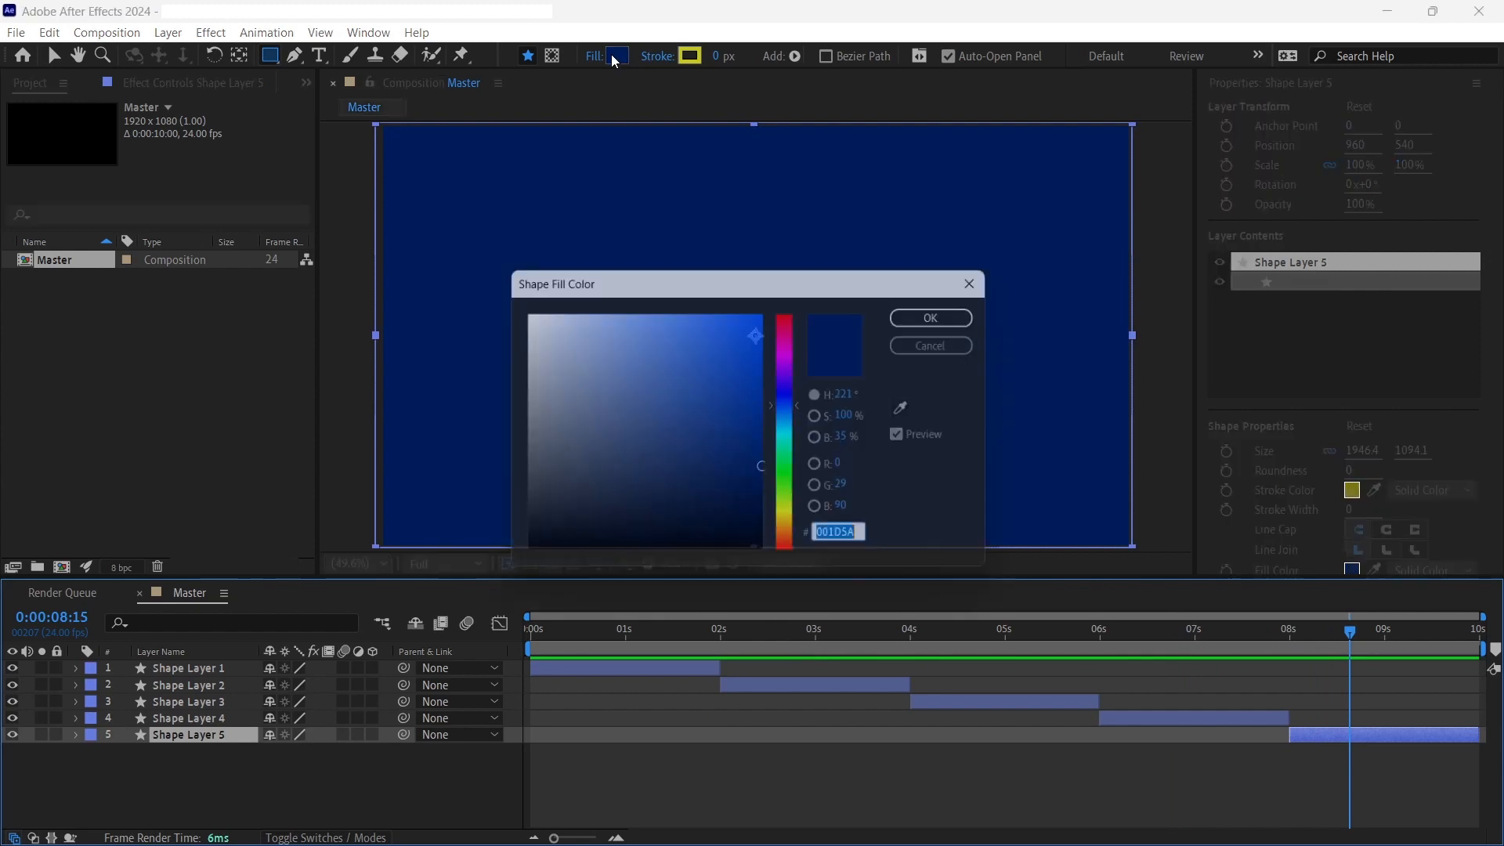
{"action": "left_click", "coordinate": [792, 516]}
{"action": "mouse_move", "coordinate": [754, 415]}
{"action": "left_mouse_down"}
{"action": "mouse_move", "coordinate": [762, 397]}
{"action": "mouse_move", "coordinate": [761, 412]}
{"action": "left_mouse_up"}
{"action": "left_click", "coordinate": [927, 318]}
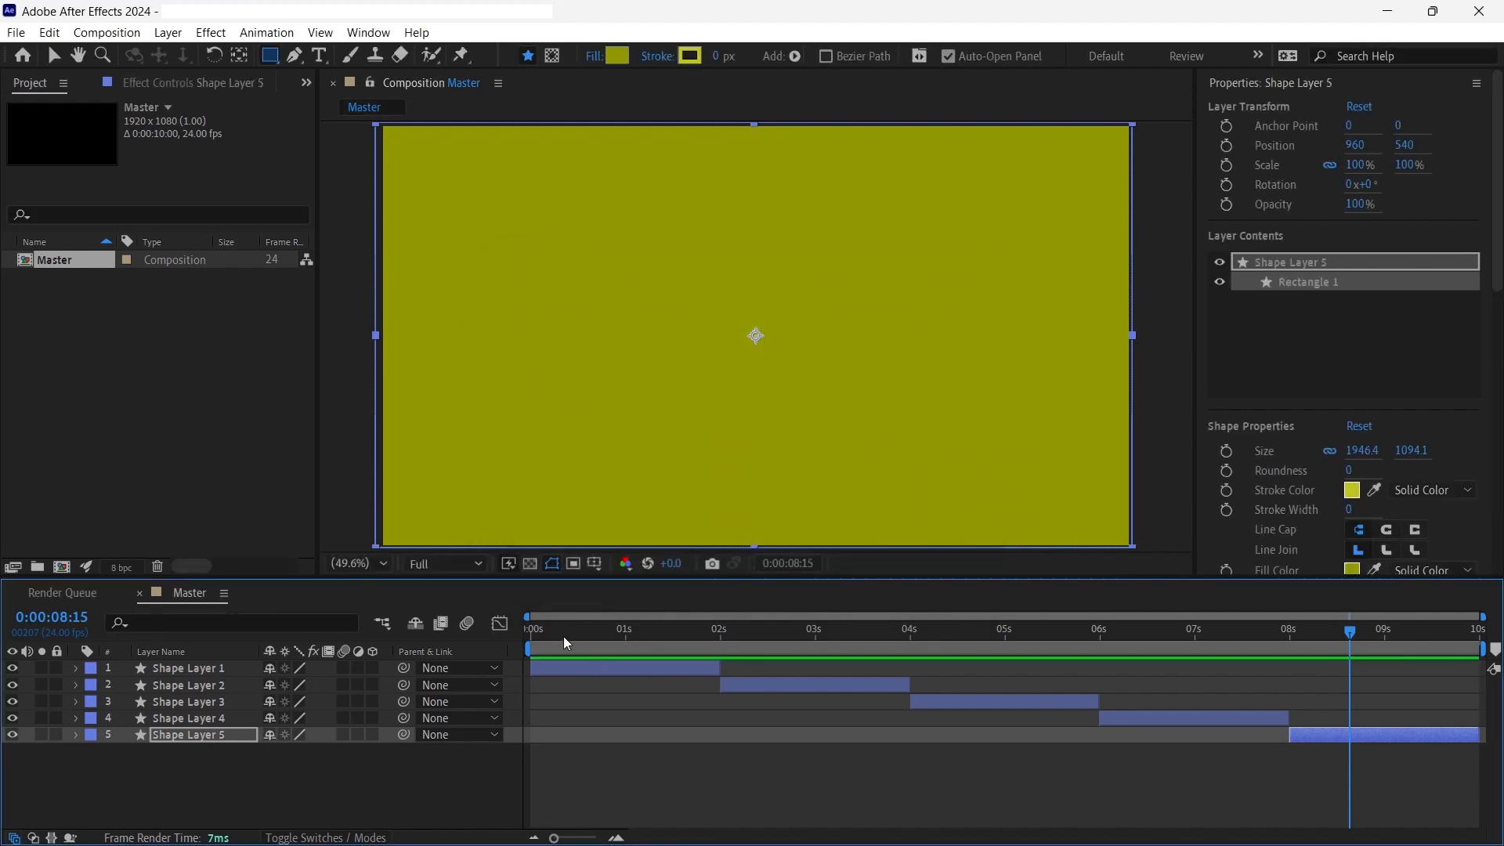
Preview the five-color sequence from the beginning and return the playhead to 0:00:00:00
{"action": "left_click", "coordinate": [529, 630]}
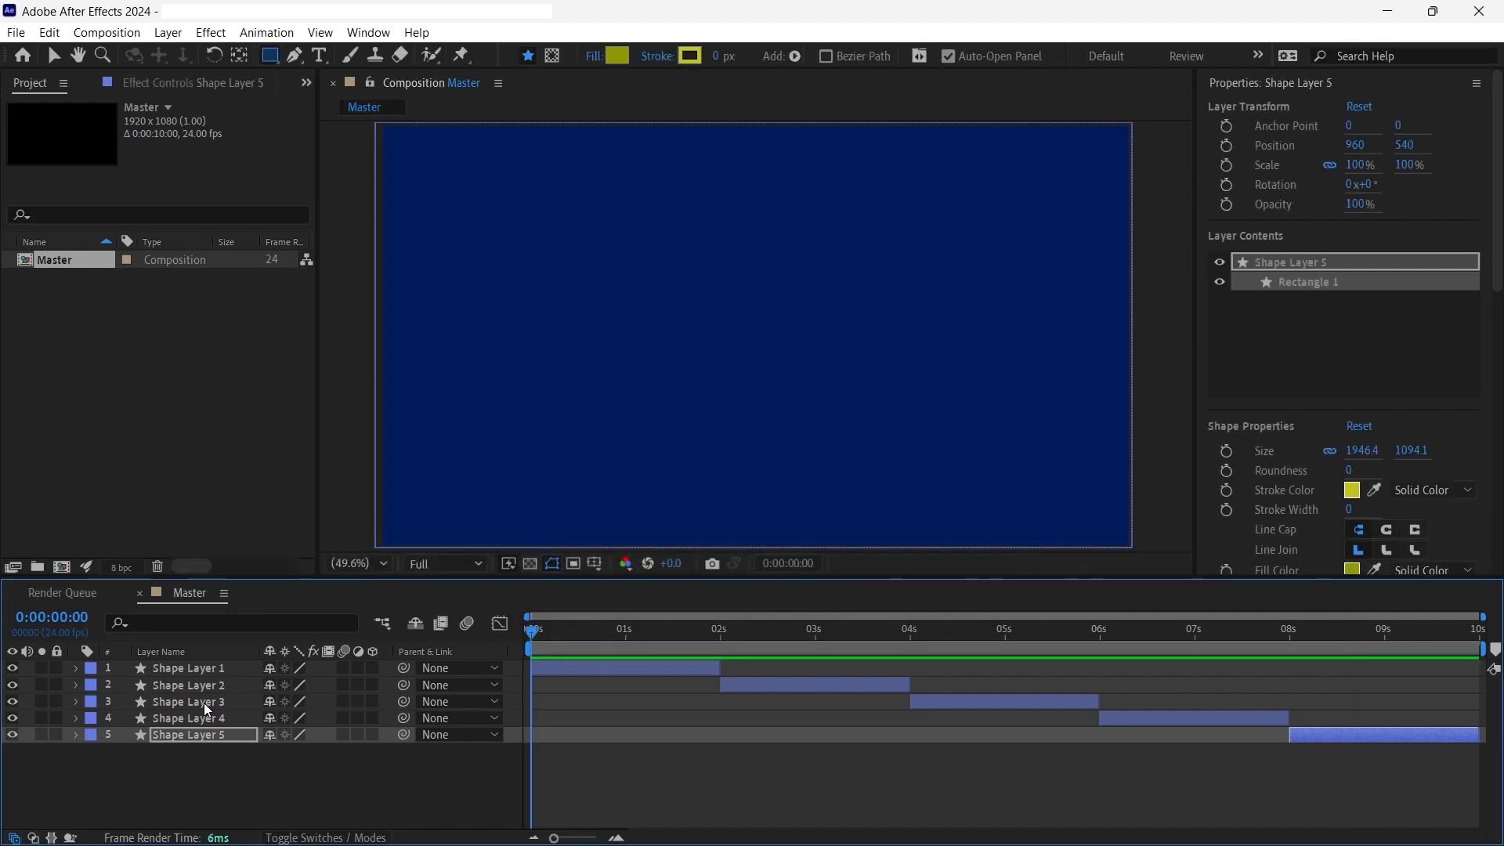
{"action": "key", "text": "space"}
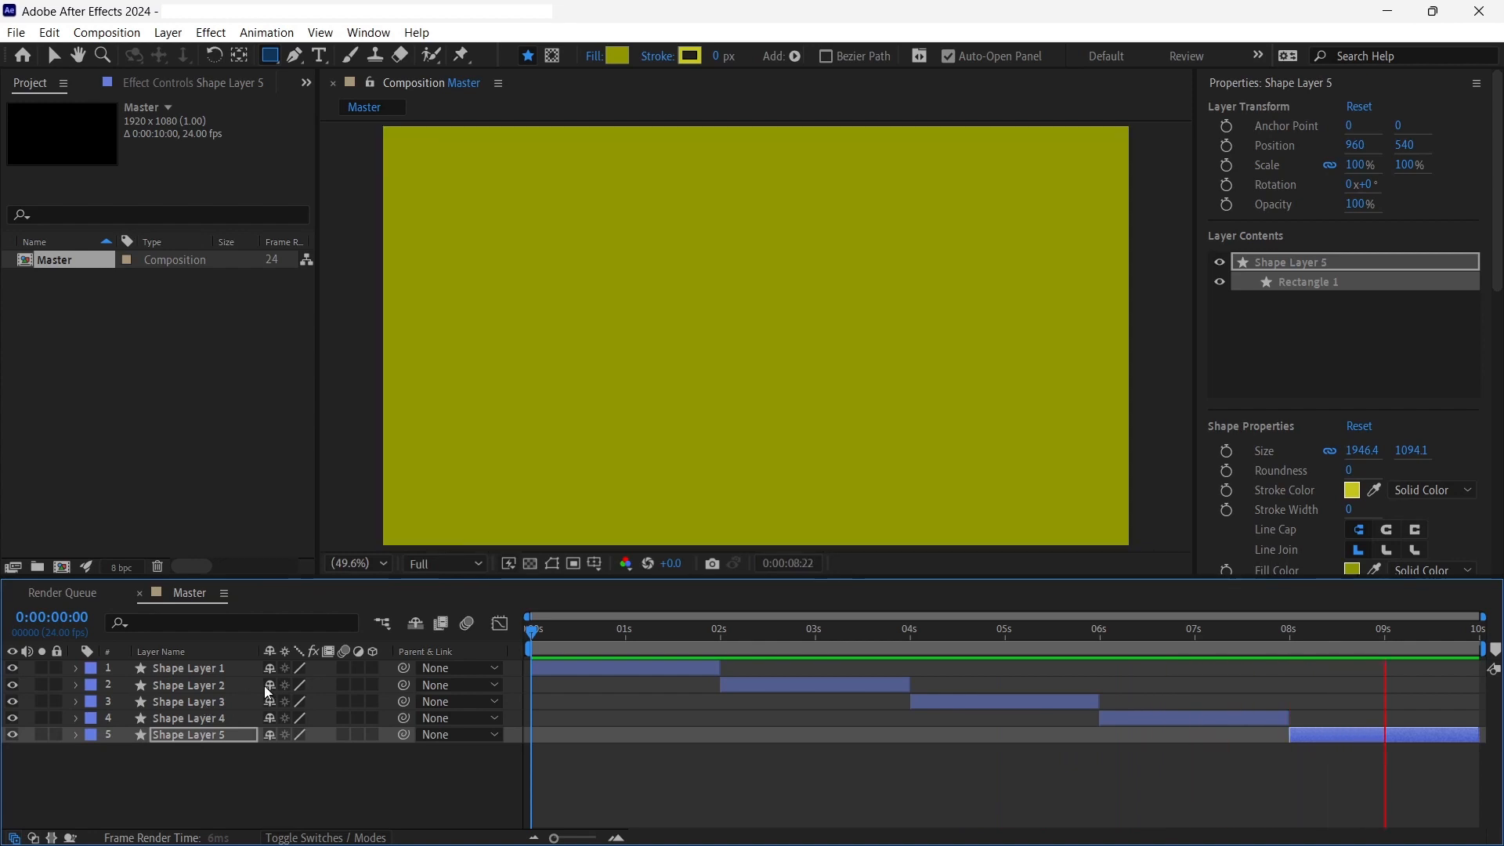
{"action": "key", "text": "space"}
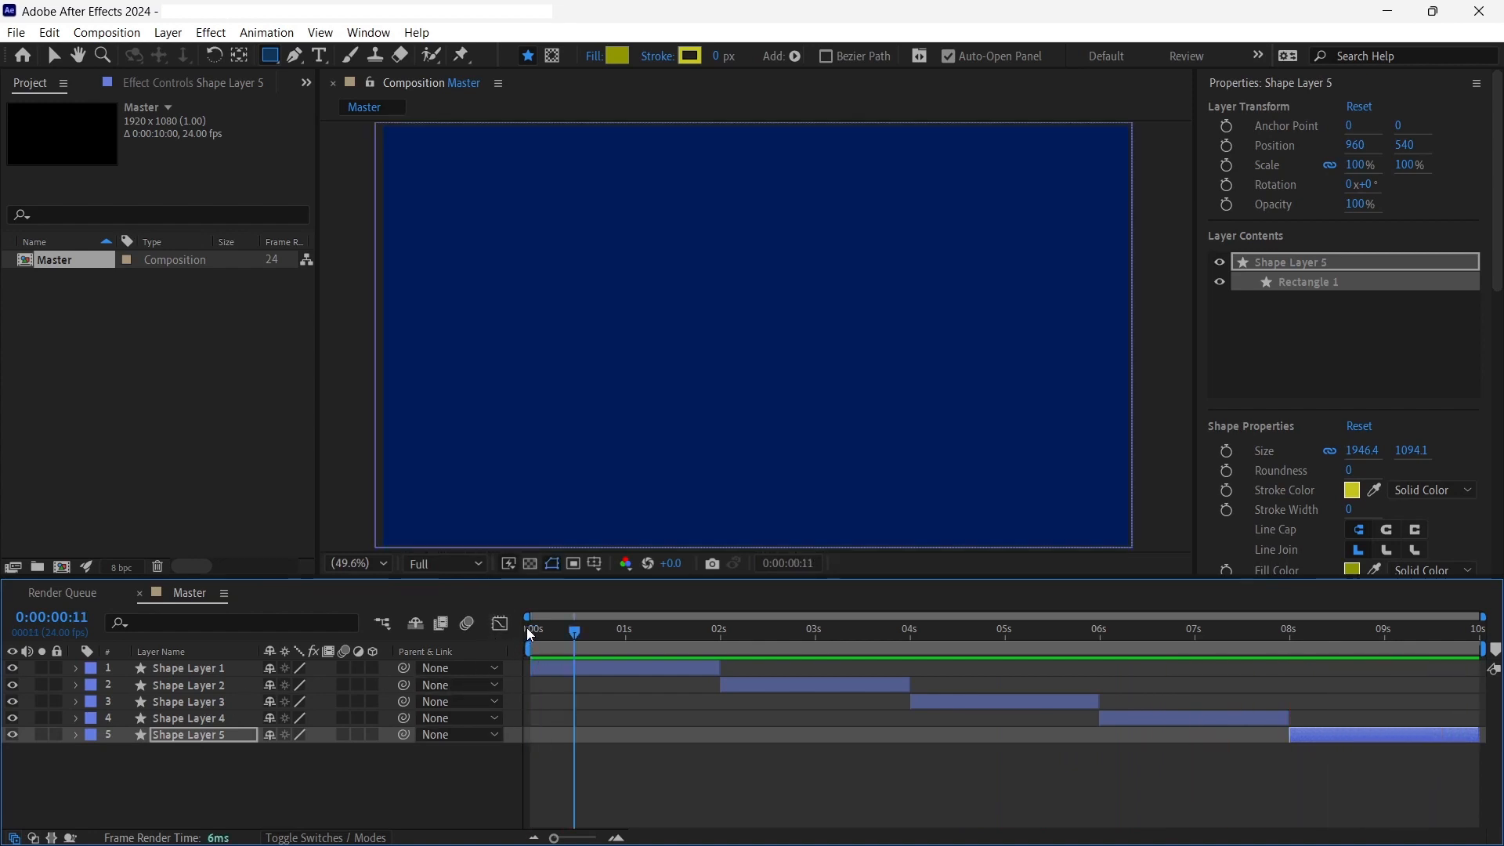
{"action": "left_click", "coordinate": [528, 629]}
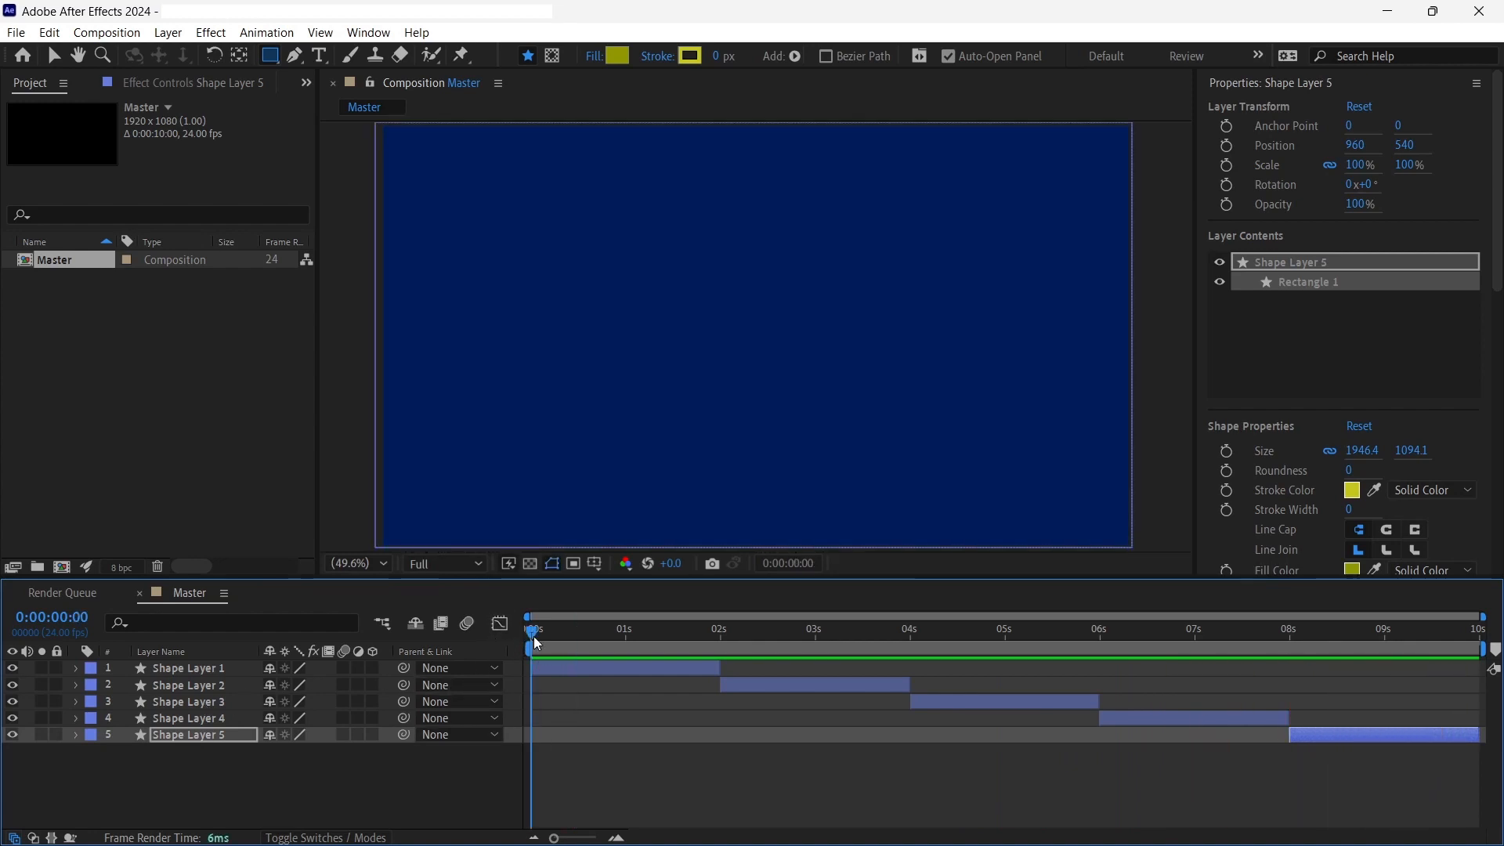
Search the effects and presets for "fade" and apply Fade In+Out - frames to Shape Layer 1
{"action": "left_click", "coordinate": [1284, 83]}
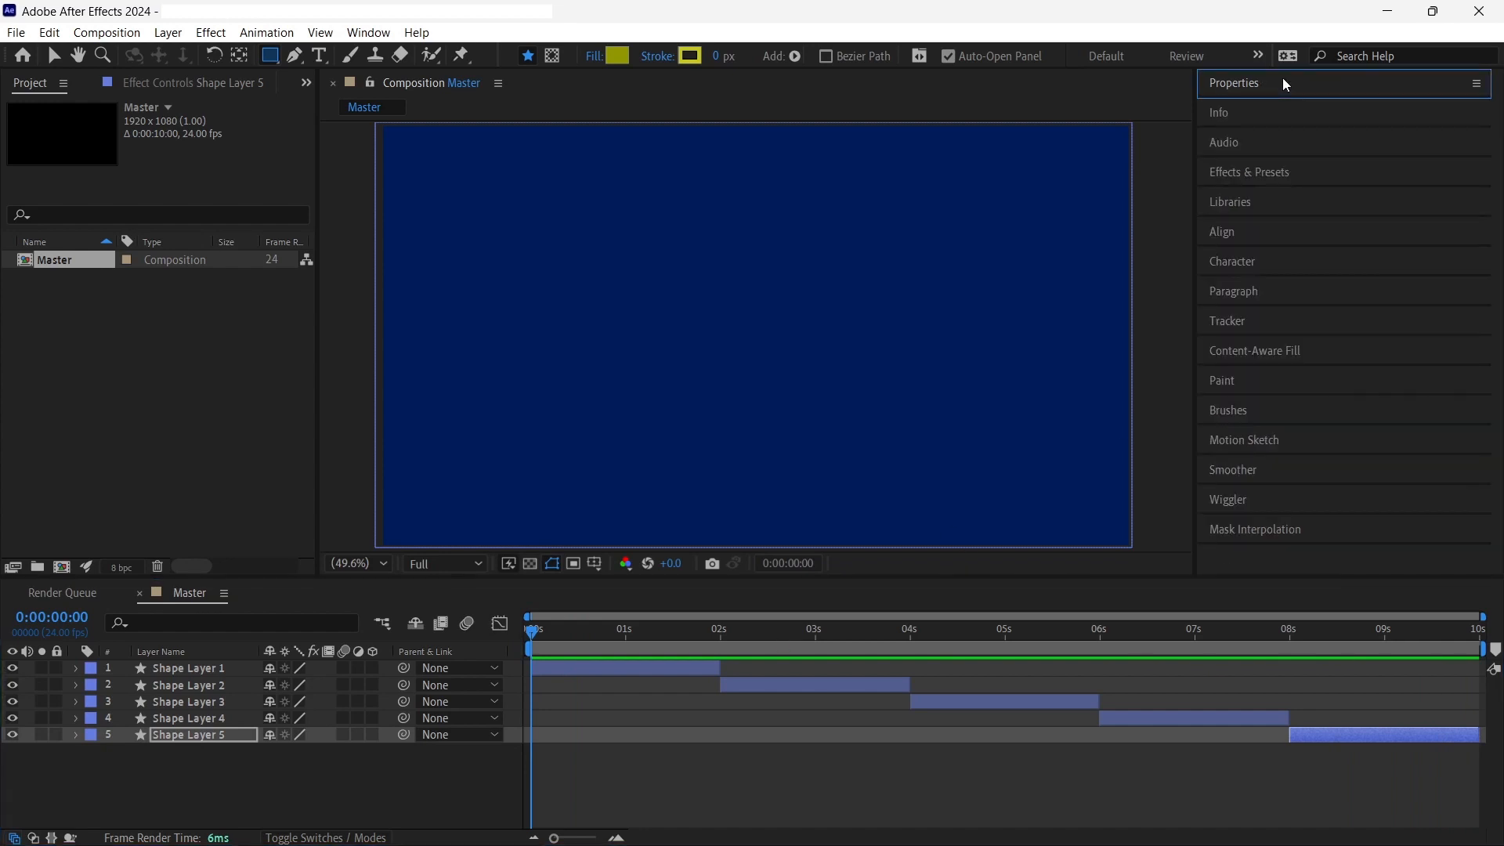
{"action": "left_click", "coordinate": [1234, 171]}
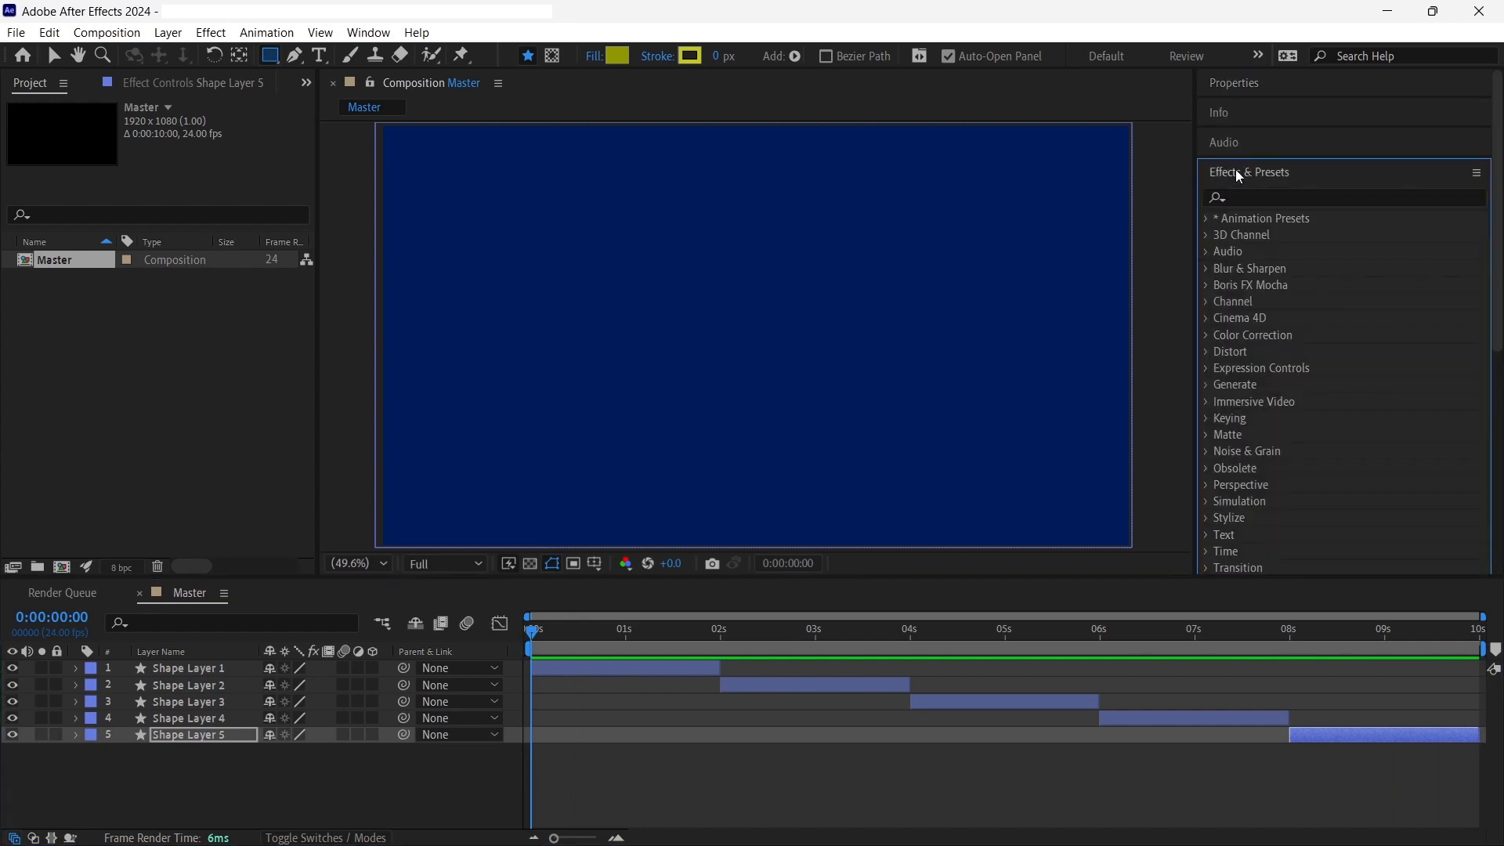
{"action": "left_click", "coordinate": [1255, 198]}
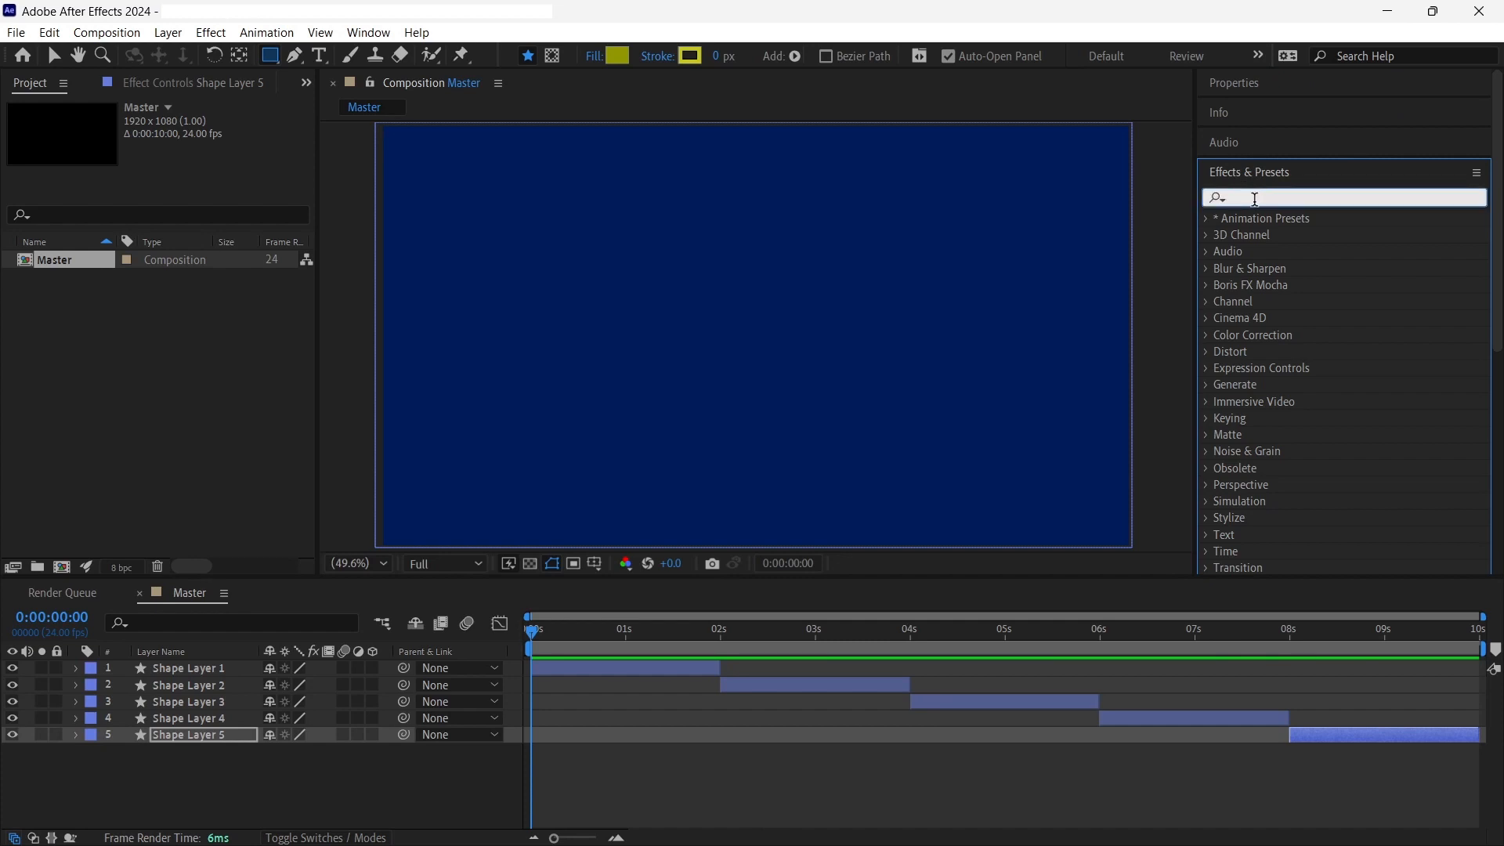
{"action": "type", "text": "fade"}
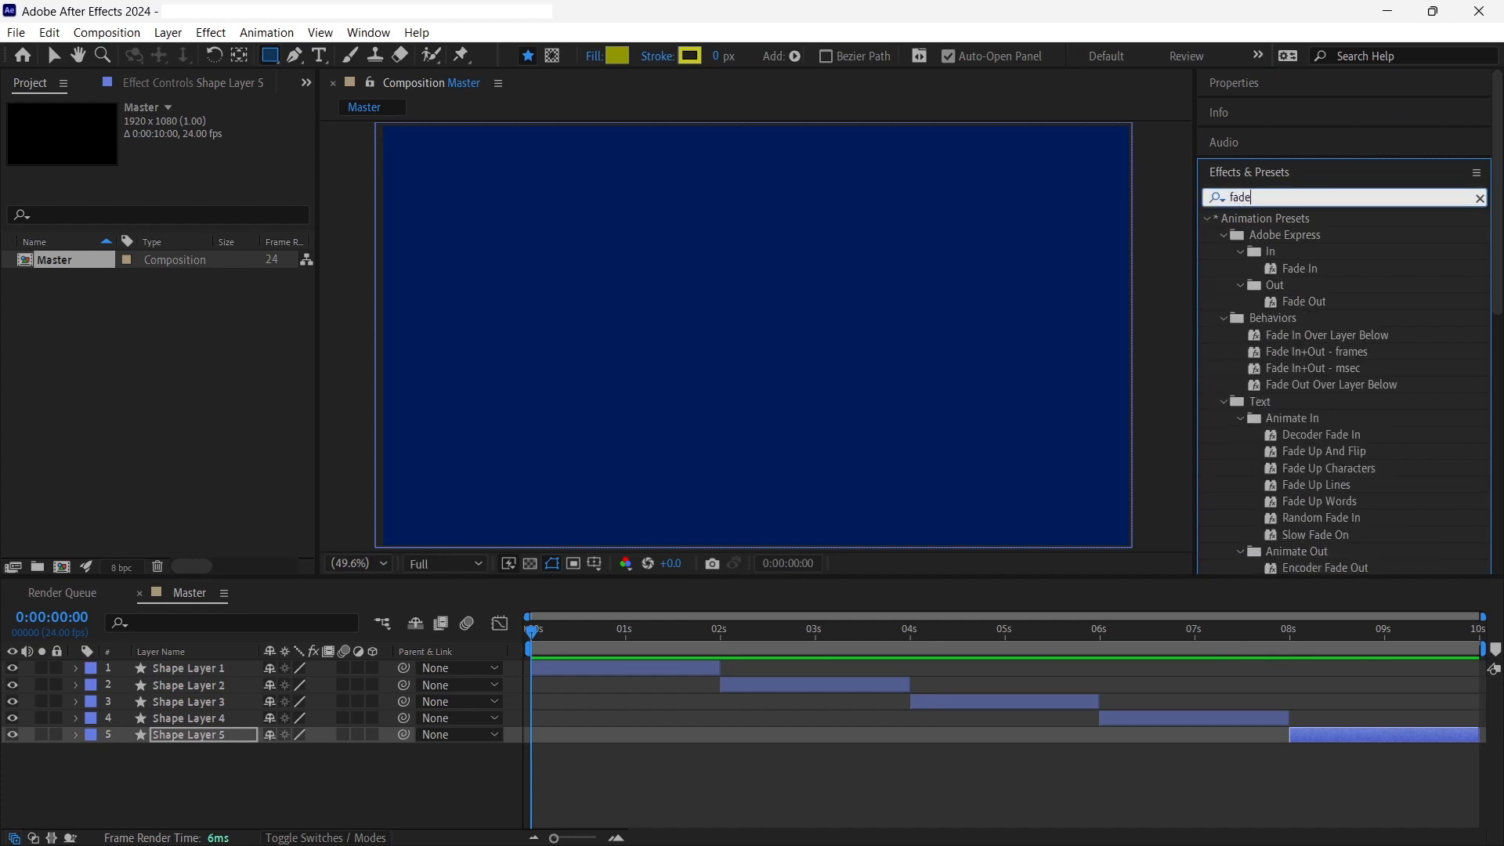
{"action": "left_click", "coordinate": [1346, 351]}
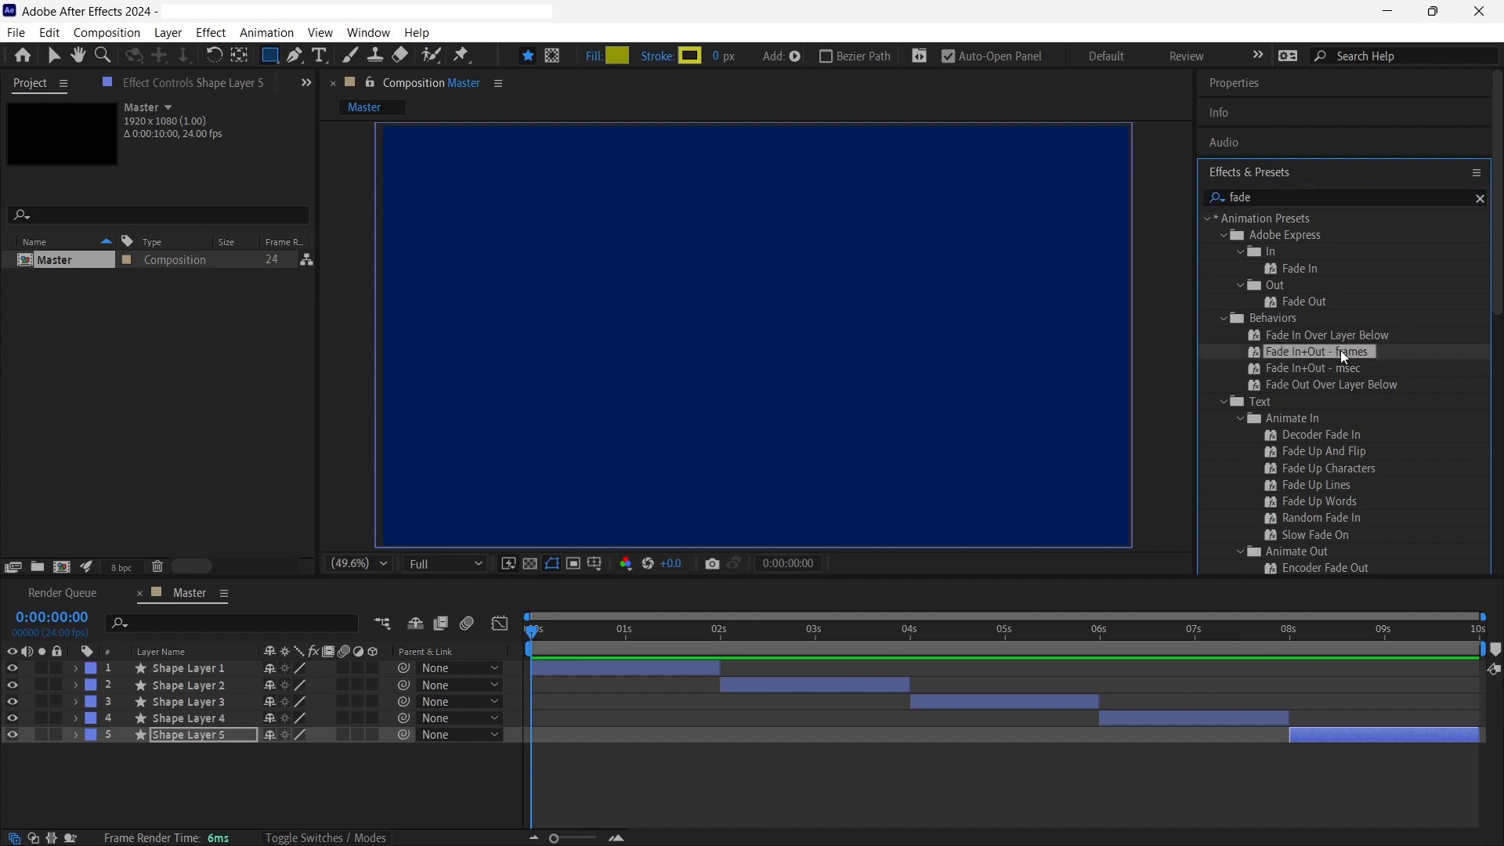
{"action": "left_click_drag", "start_coordinate": [1341, 350], "coordinate": [622, 669]}
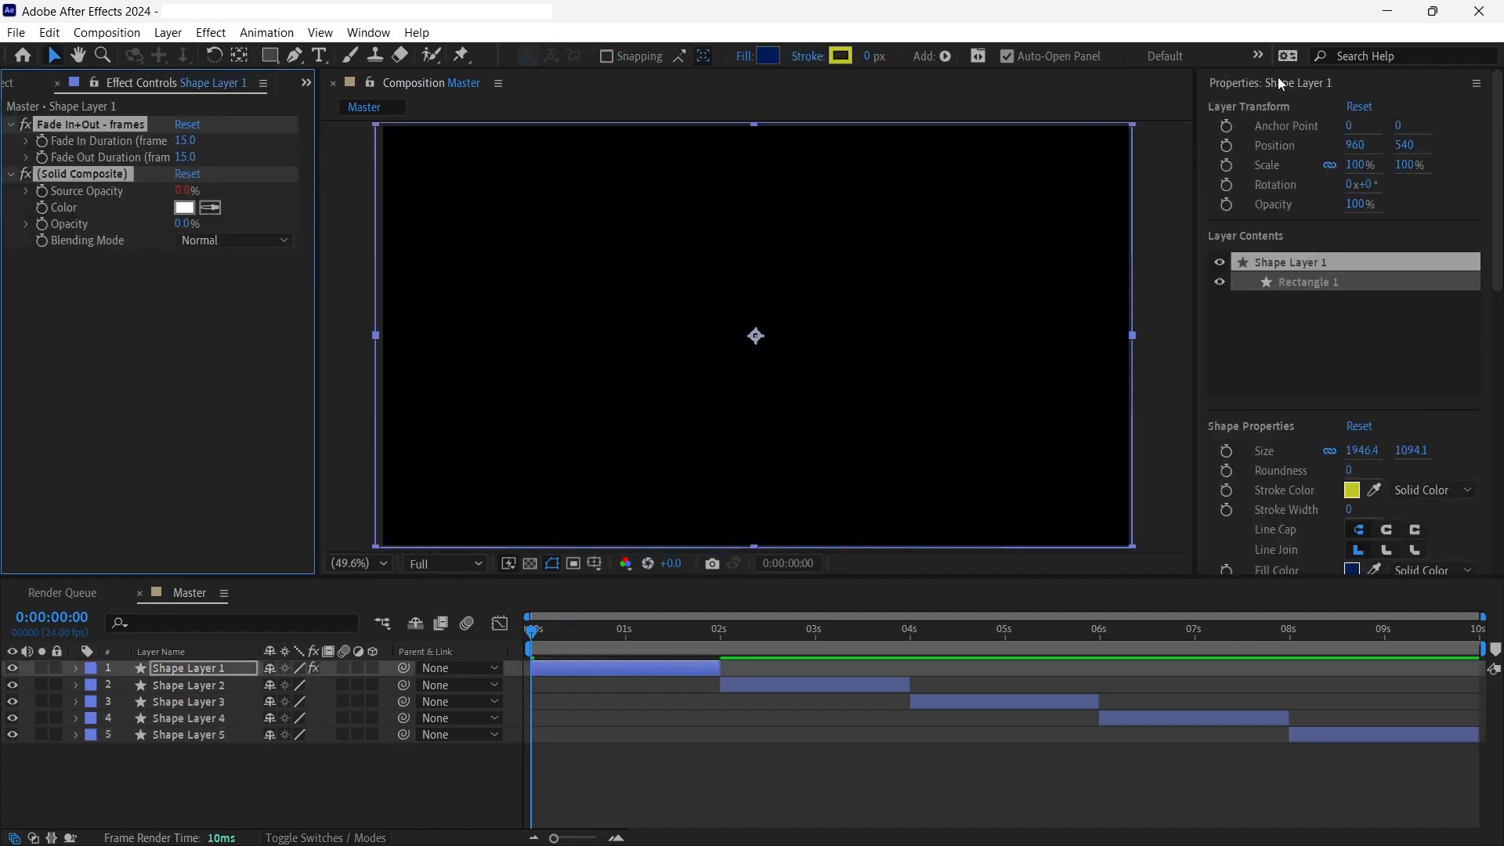
Apply the Fade In+Out - frames preset to Shape Layers 2, 3, 4 and 5
{"action": "left_click", "coordinate": [1252, 84]}
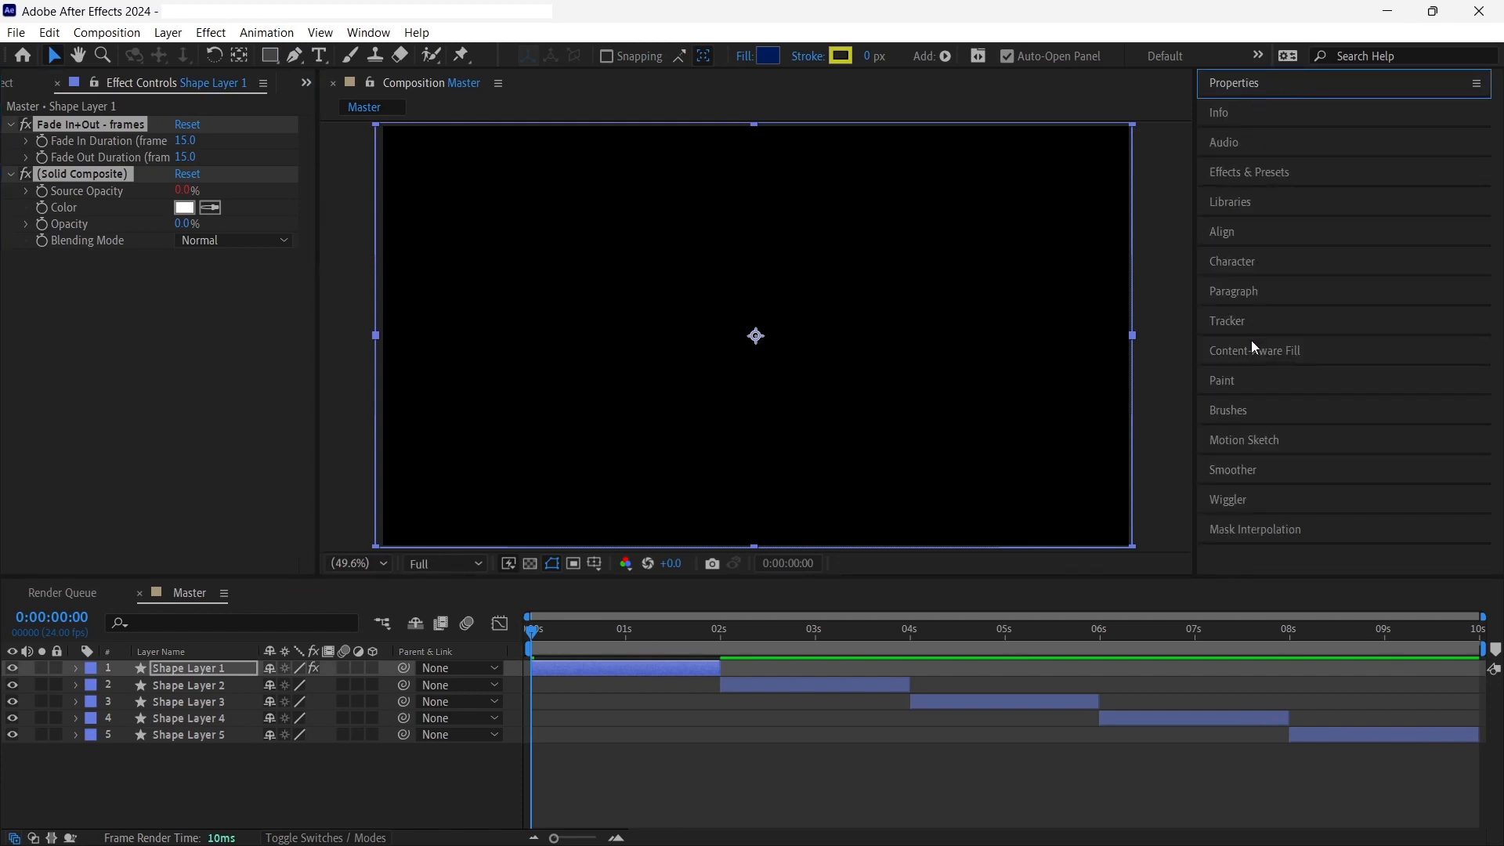
{"action": "left_click", "coordinate": [1244, 172]}
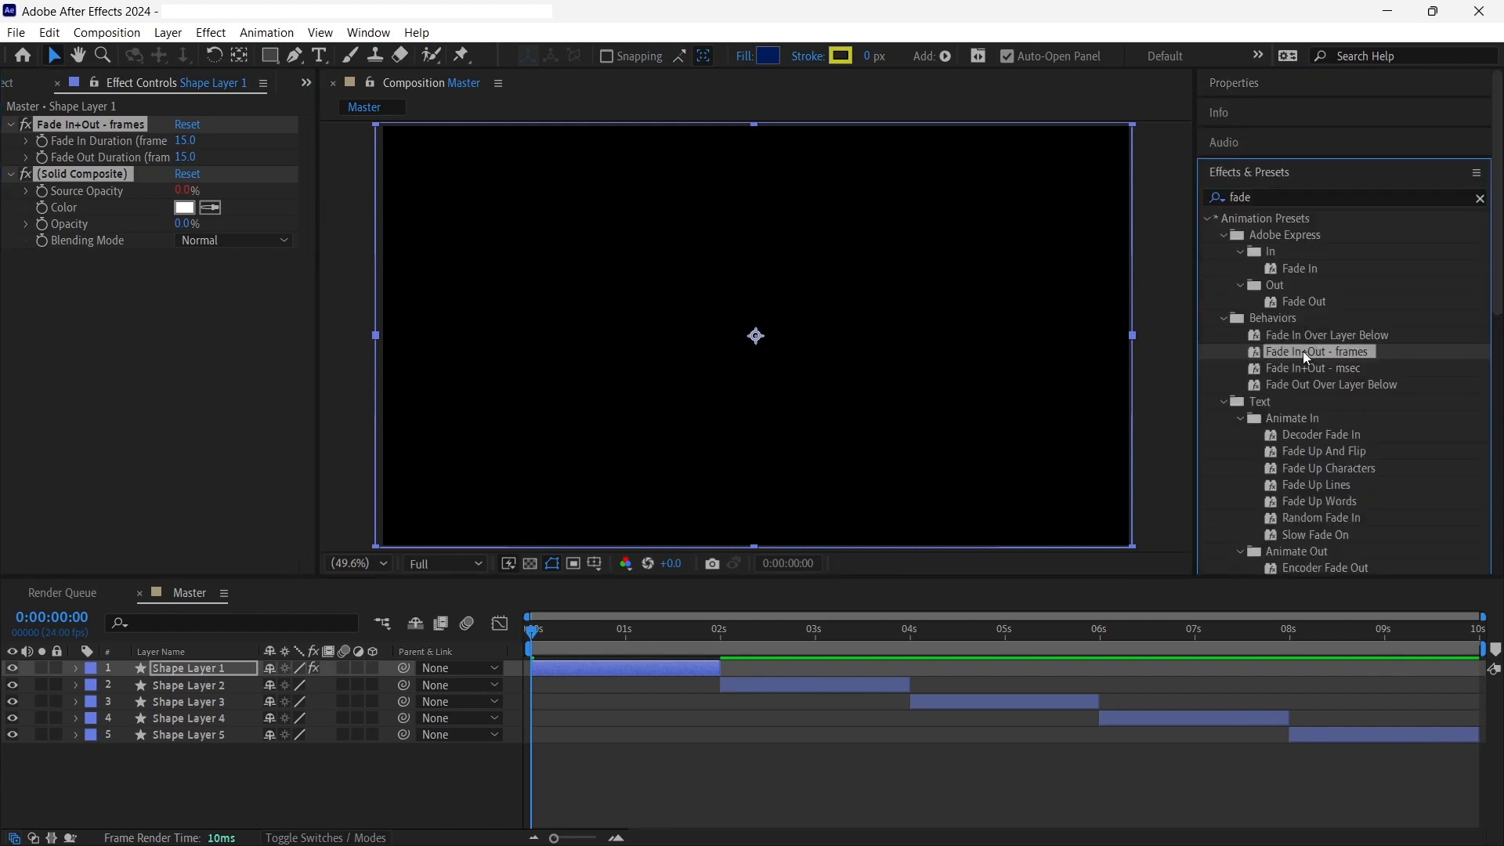
{"action": "left_click_drag", "start_coordinate": [1304, 351], "coordinate": [822, 683]}
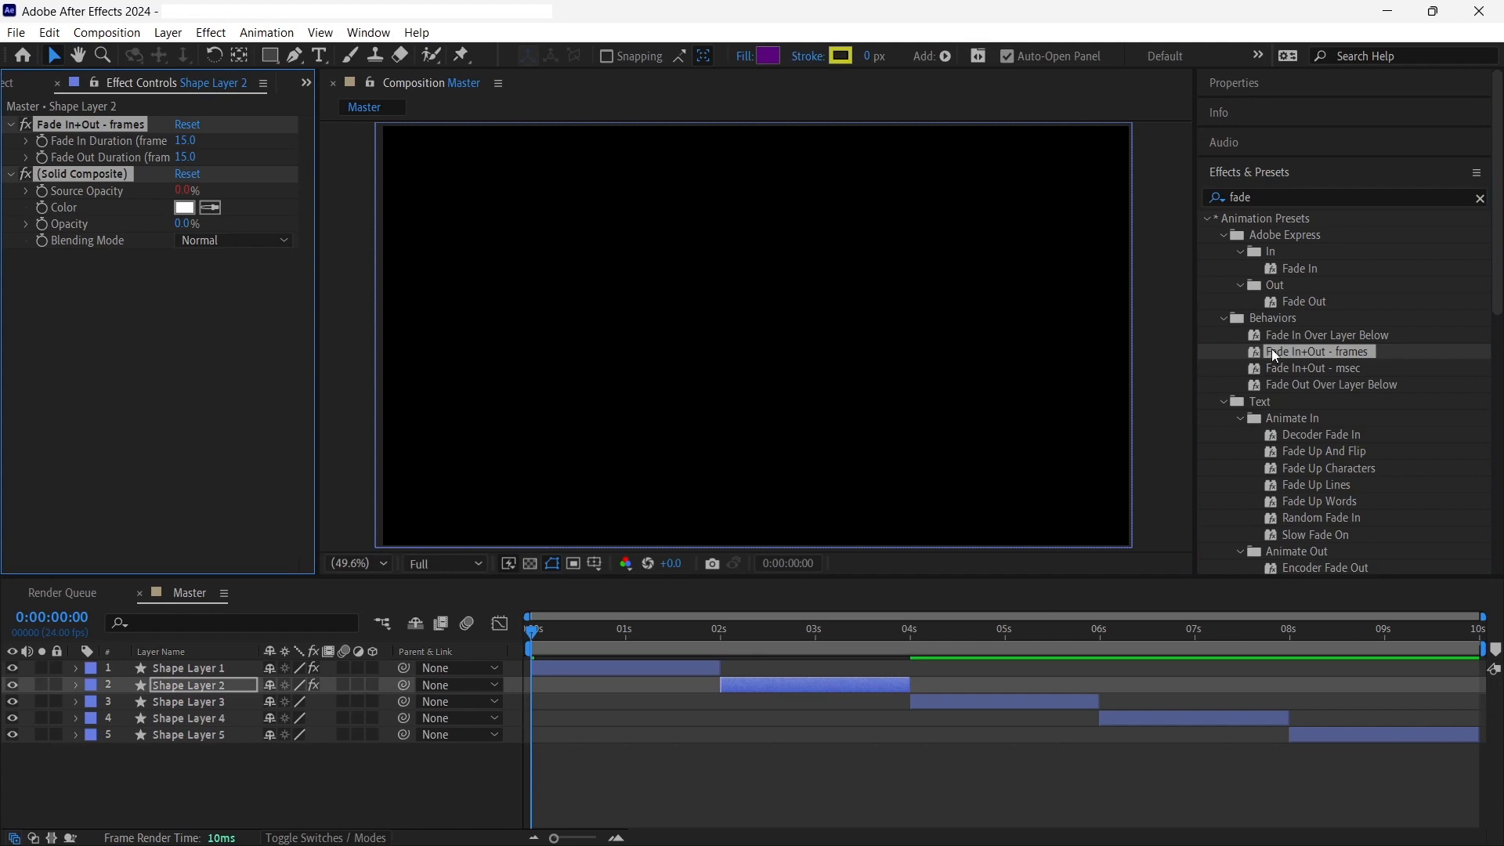
{"action": "left_click_drag", "start_coordinate": [1280, 350], "coordinate": [1046, 699]}
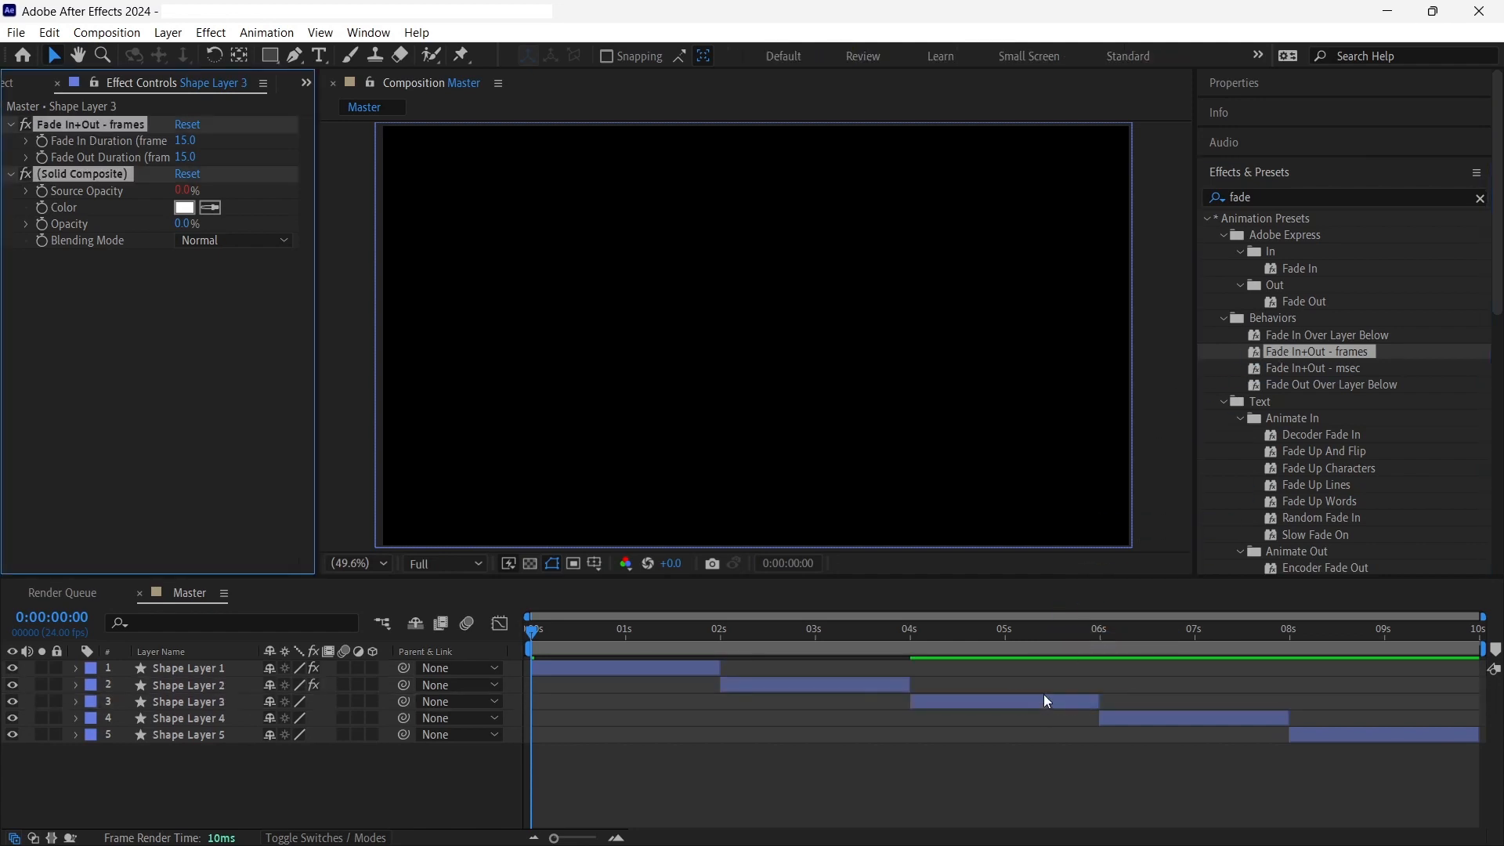
{"action": "left_click_drag", "start_coordinate": [1297, 349], "coordinate": [1181, 717]}
{"action": "left_click_drag", "start_coordinate": [1293, 363], "coordinate": [1327, 727]}
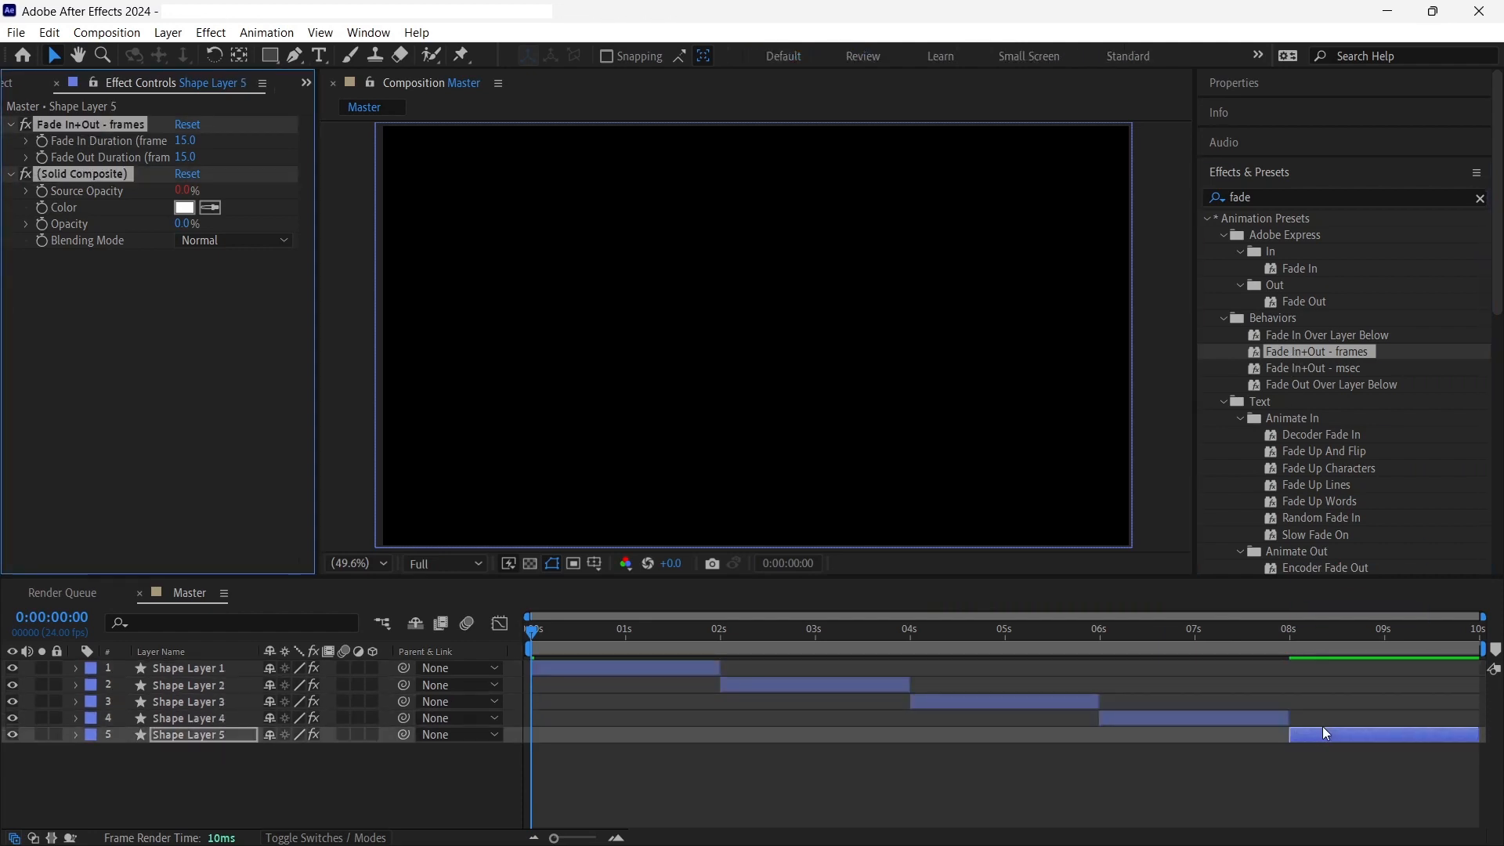
Preview the faded color sequence from the beginning and collapse the effects and presets list
{"action": "left_click", "coordinate": [531, 634]}
{"action": "key", "text": "space"}
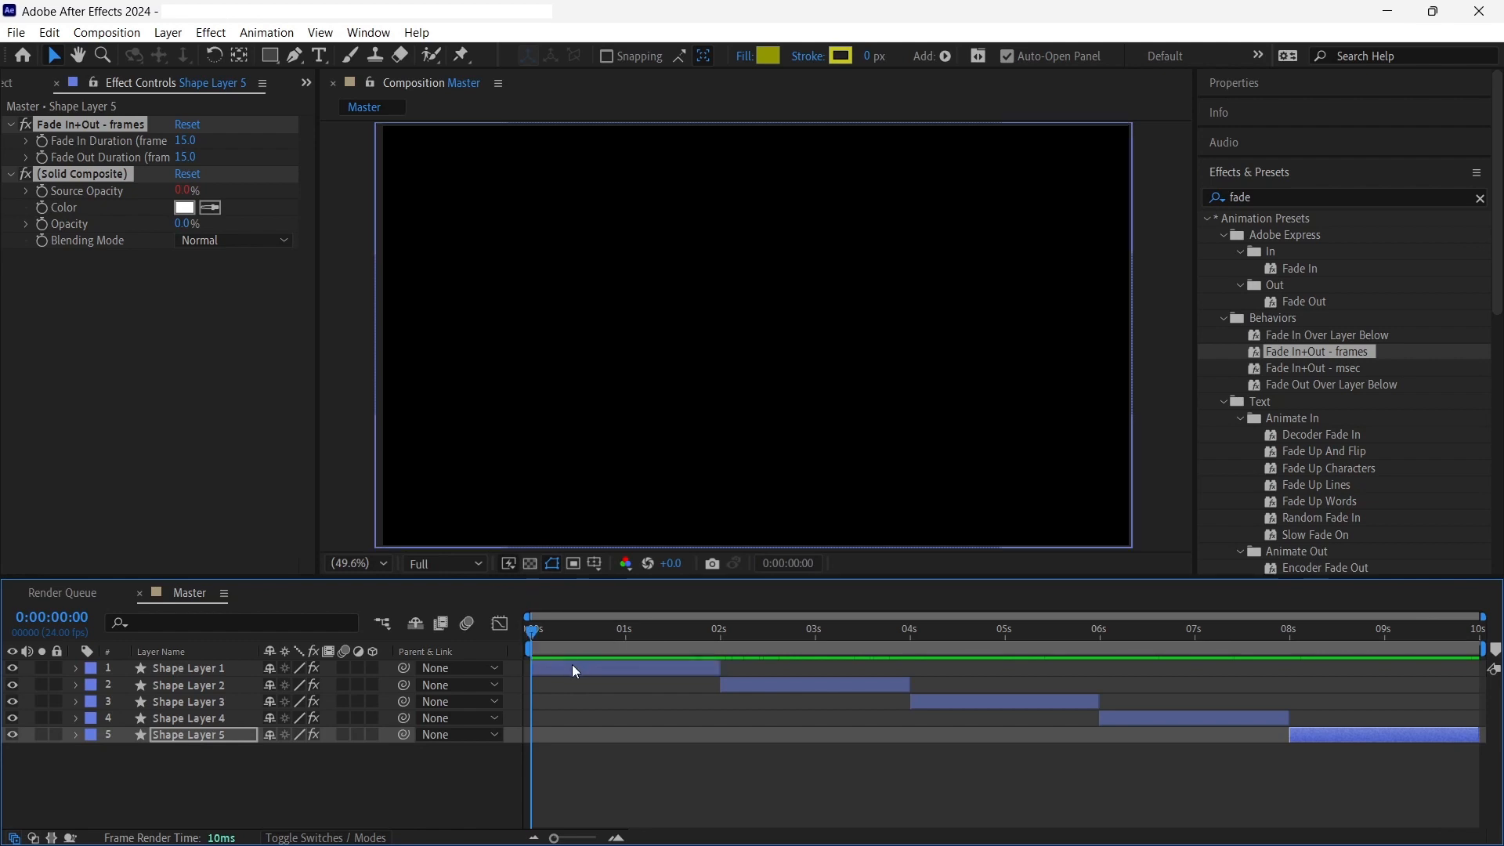
{"action": "left_click", "coordinate": [1243, 172]}
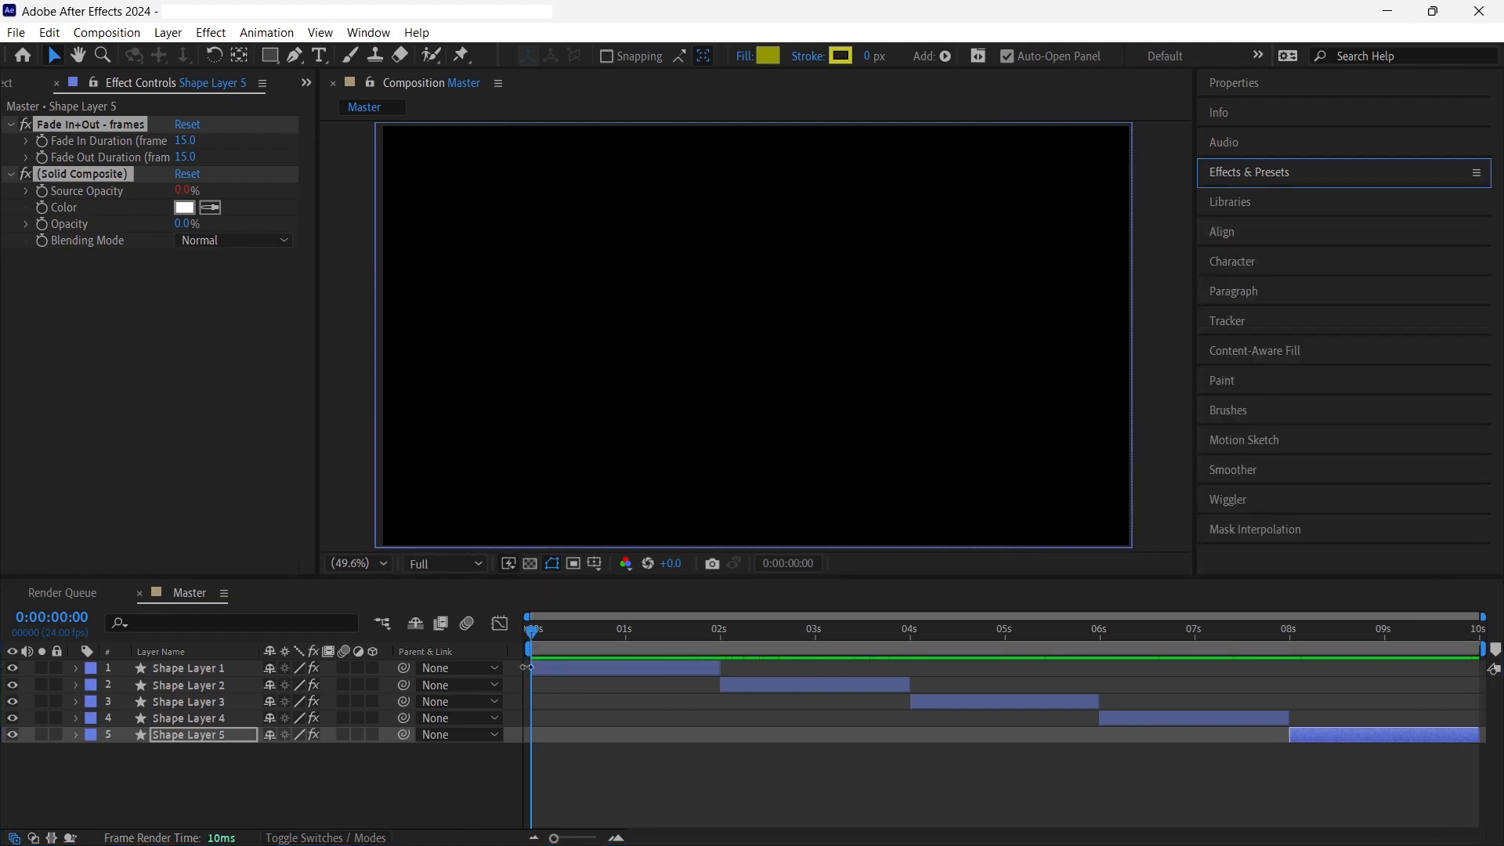
Examine the Fade In+Out - frames parameters among Shape Layer 1's timeline properties, then collapse the layer
{"action": "left_click", "coordinate": [559, 666]}
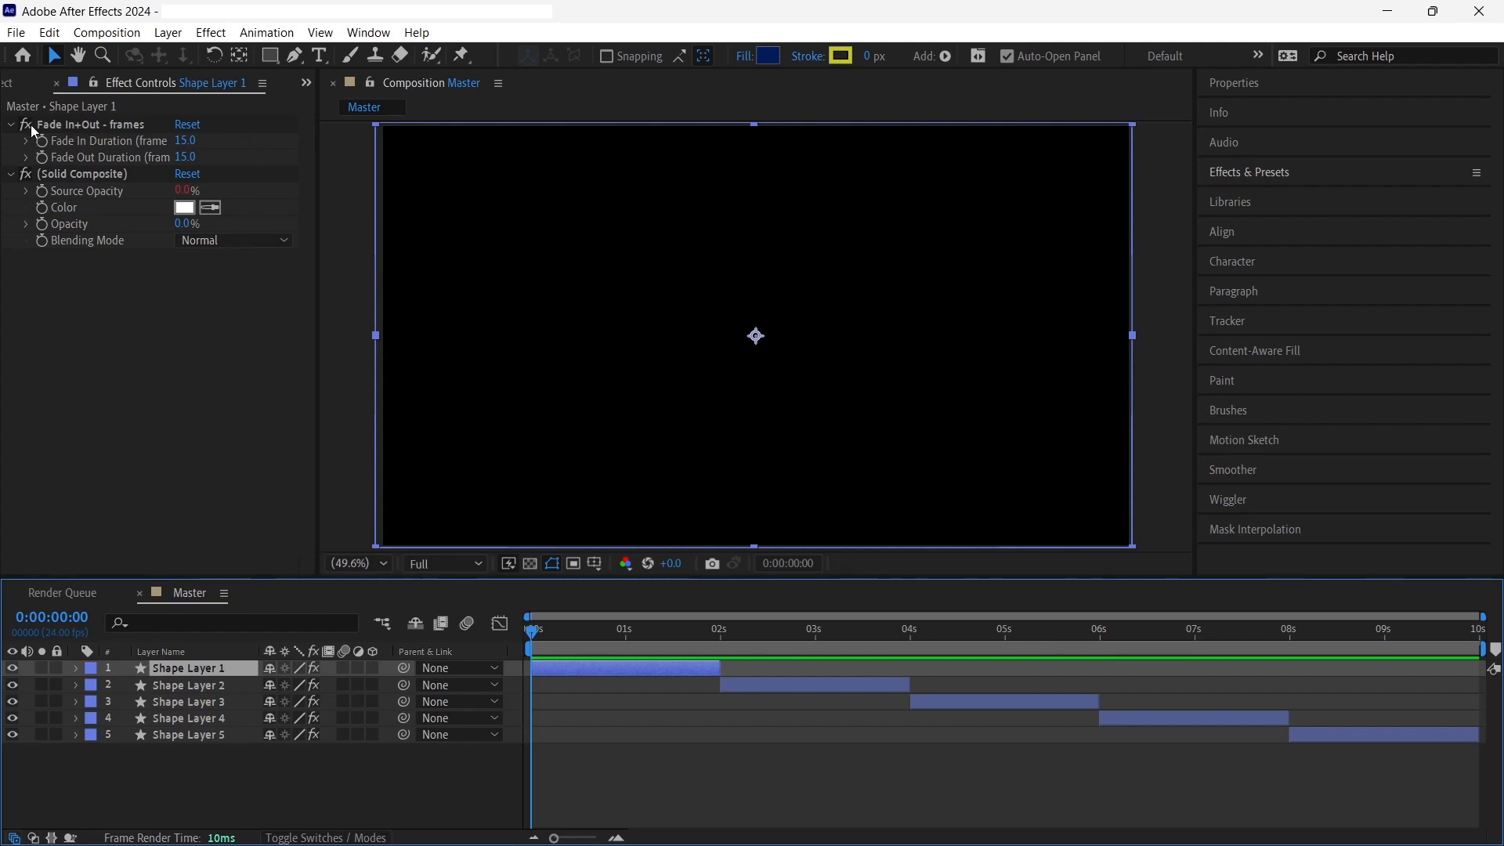
{"action": "left_click", "coordinate": [76, 667]}
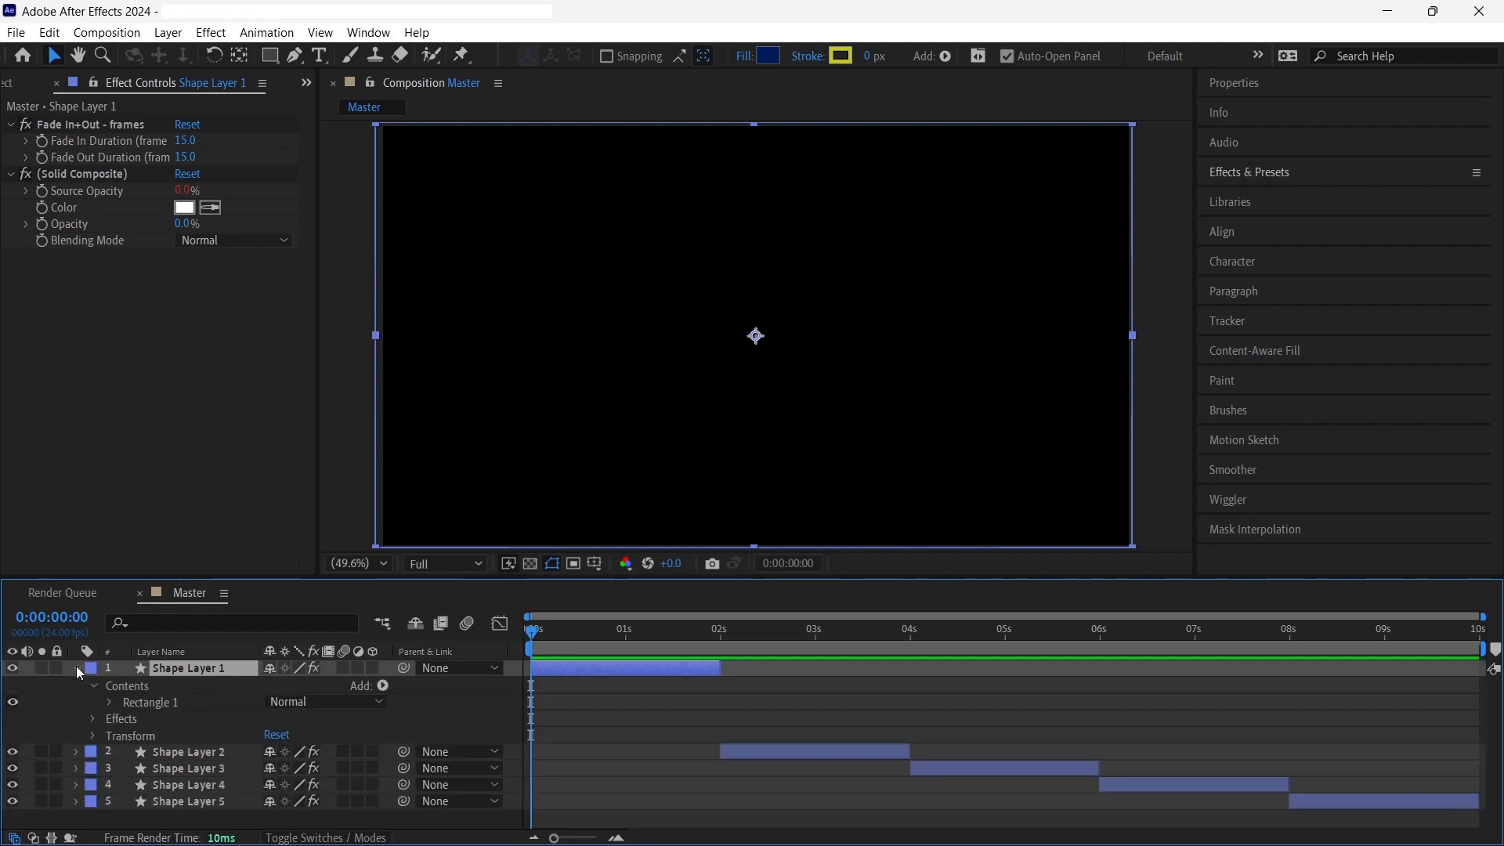
{"action": "left_click", "coordinate": [92, 719]}
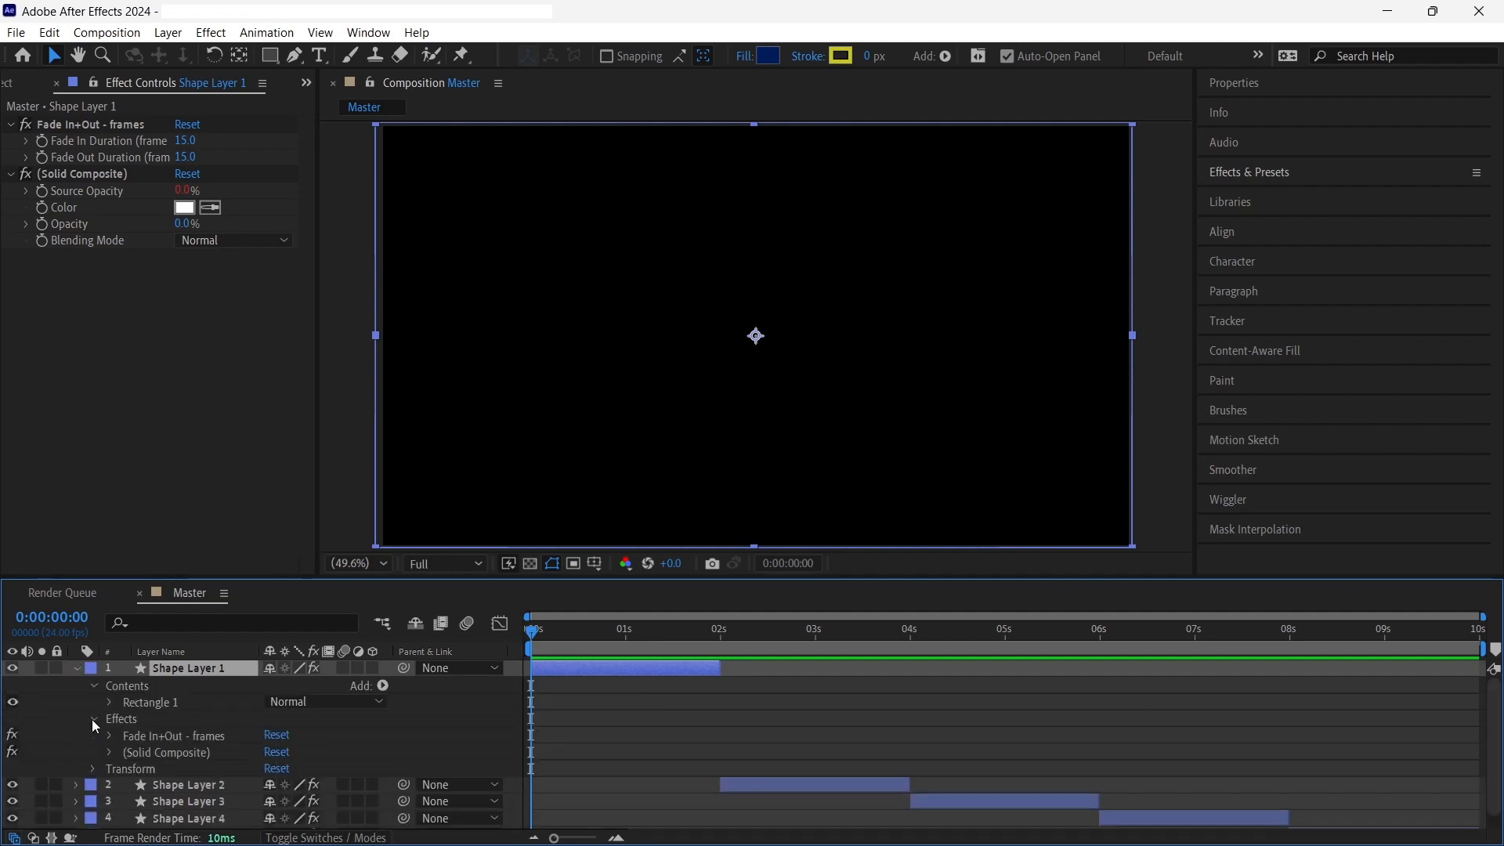
{"action": "left_click", "coordinate": [109, 736]}
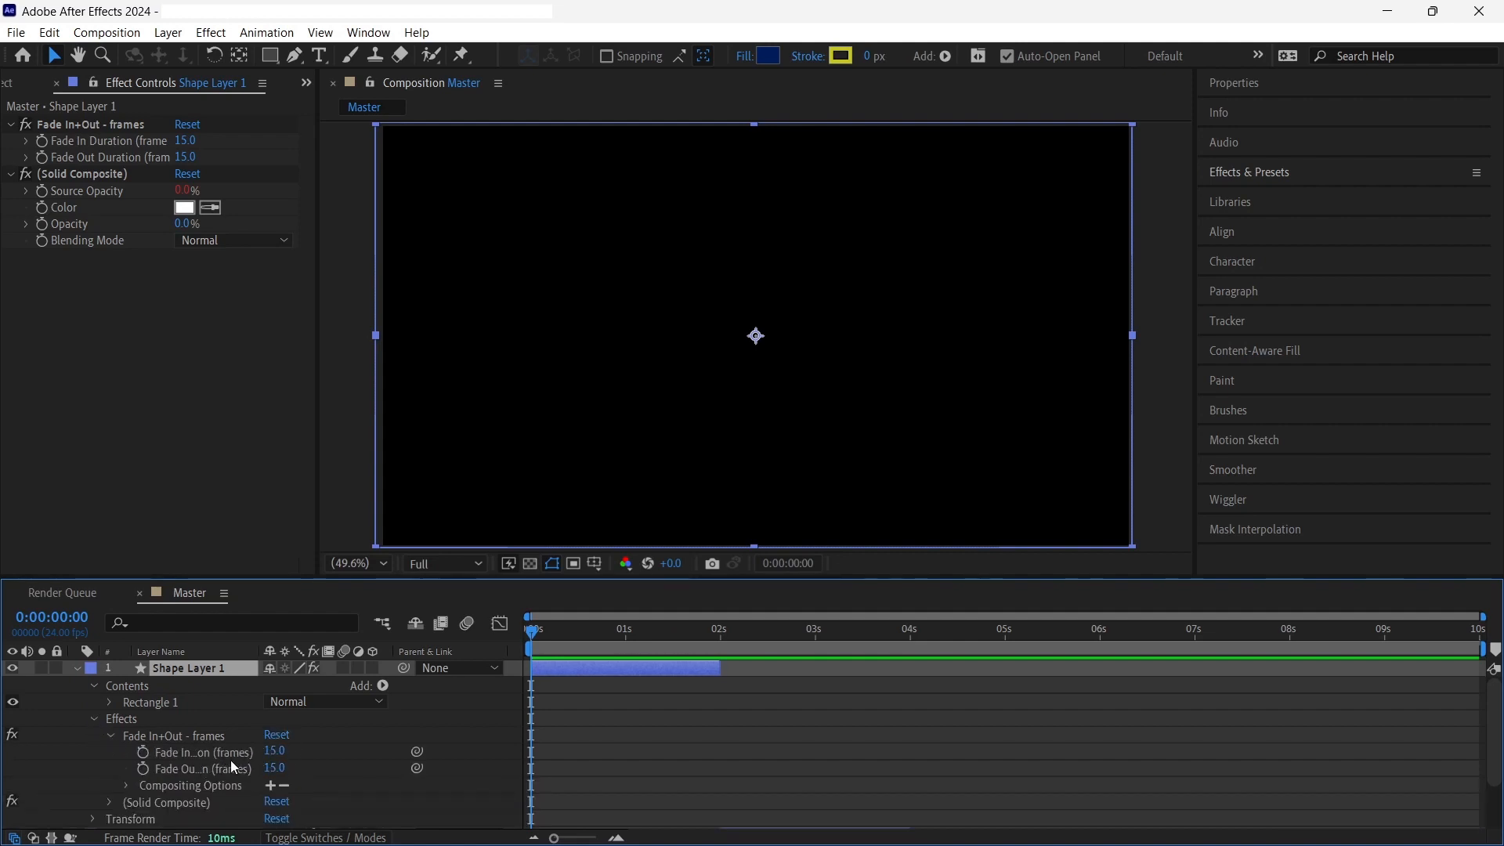
{"action": "left_click", "coordinate": [75, 668]}
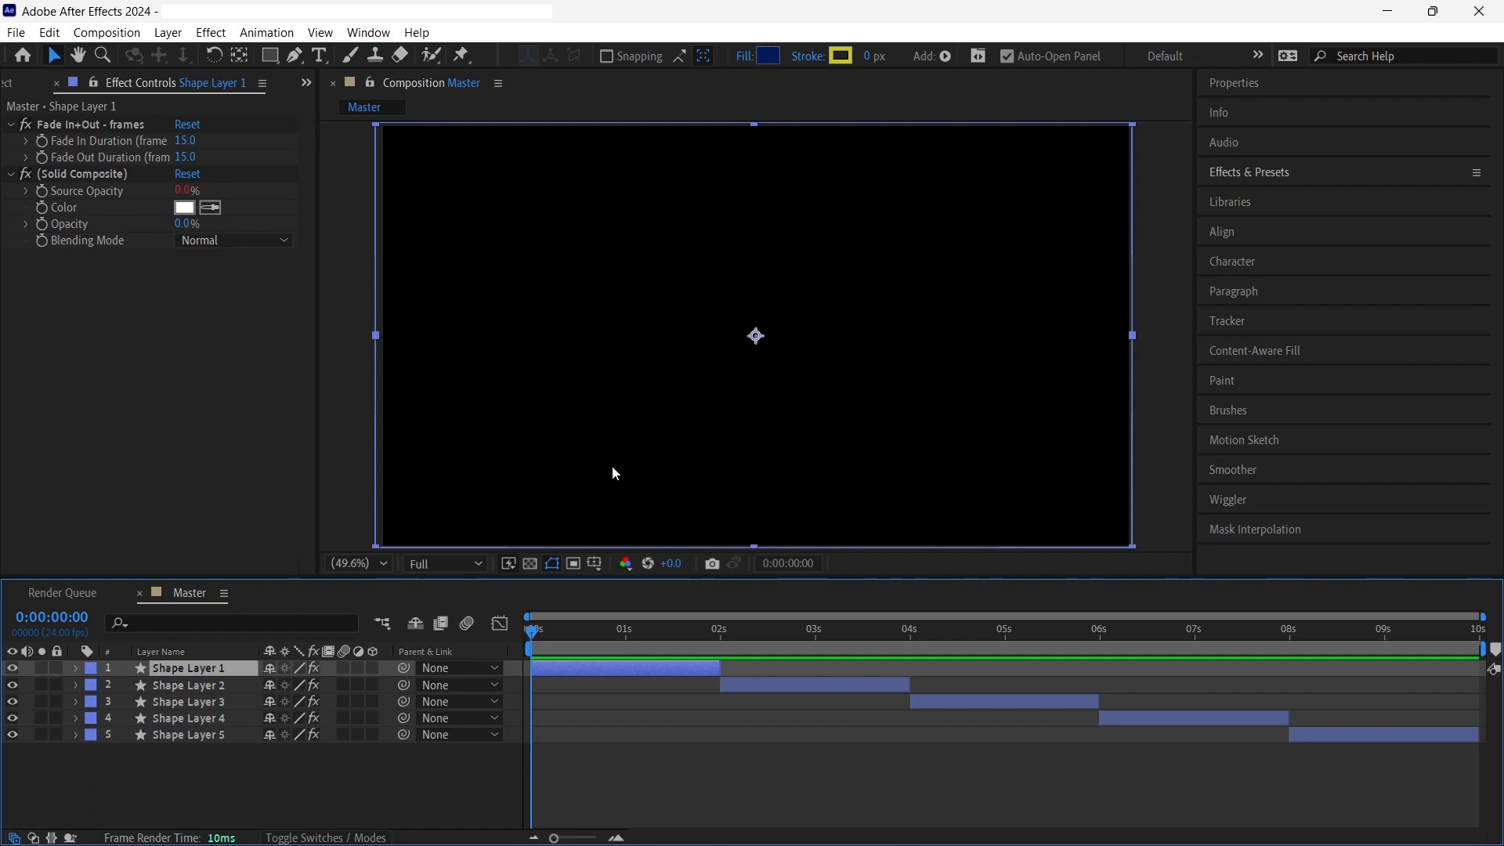
Set Shape Layer 1's Fade In Duration to 5 frames and Fade Out Duration to 25 frames
{"action": "left_click", "coordinate": [183, 139]}
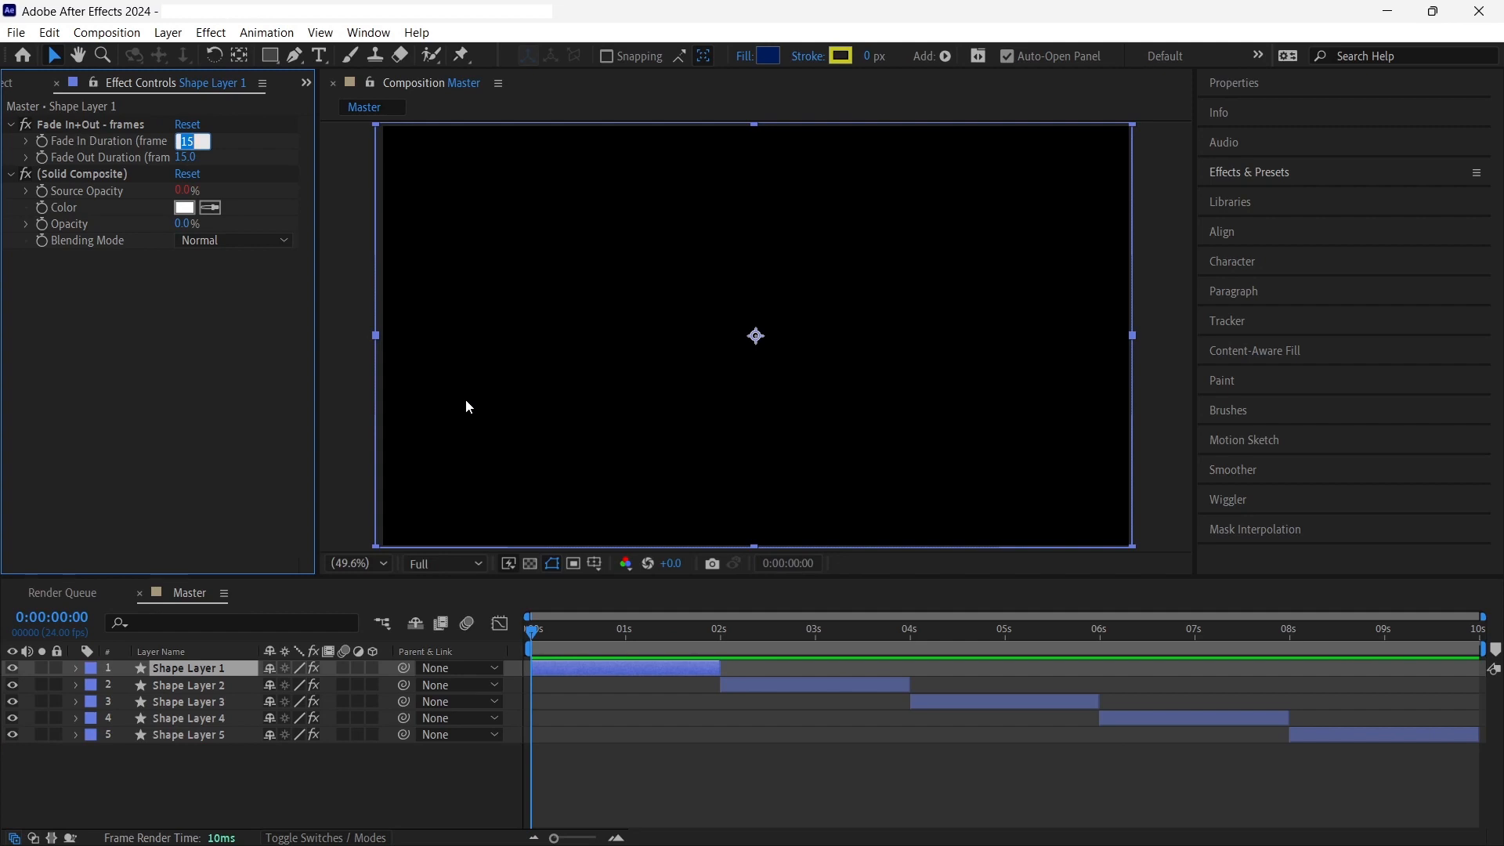
{"action": "type", "text": "5"}
{"action": "key", "text": "Tab"}
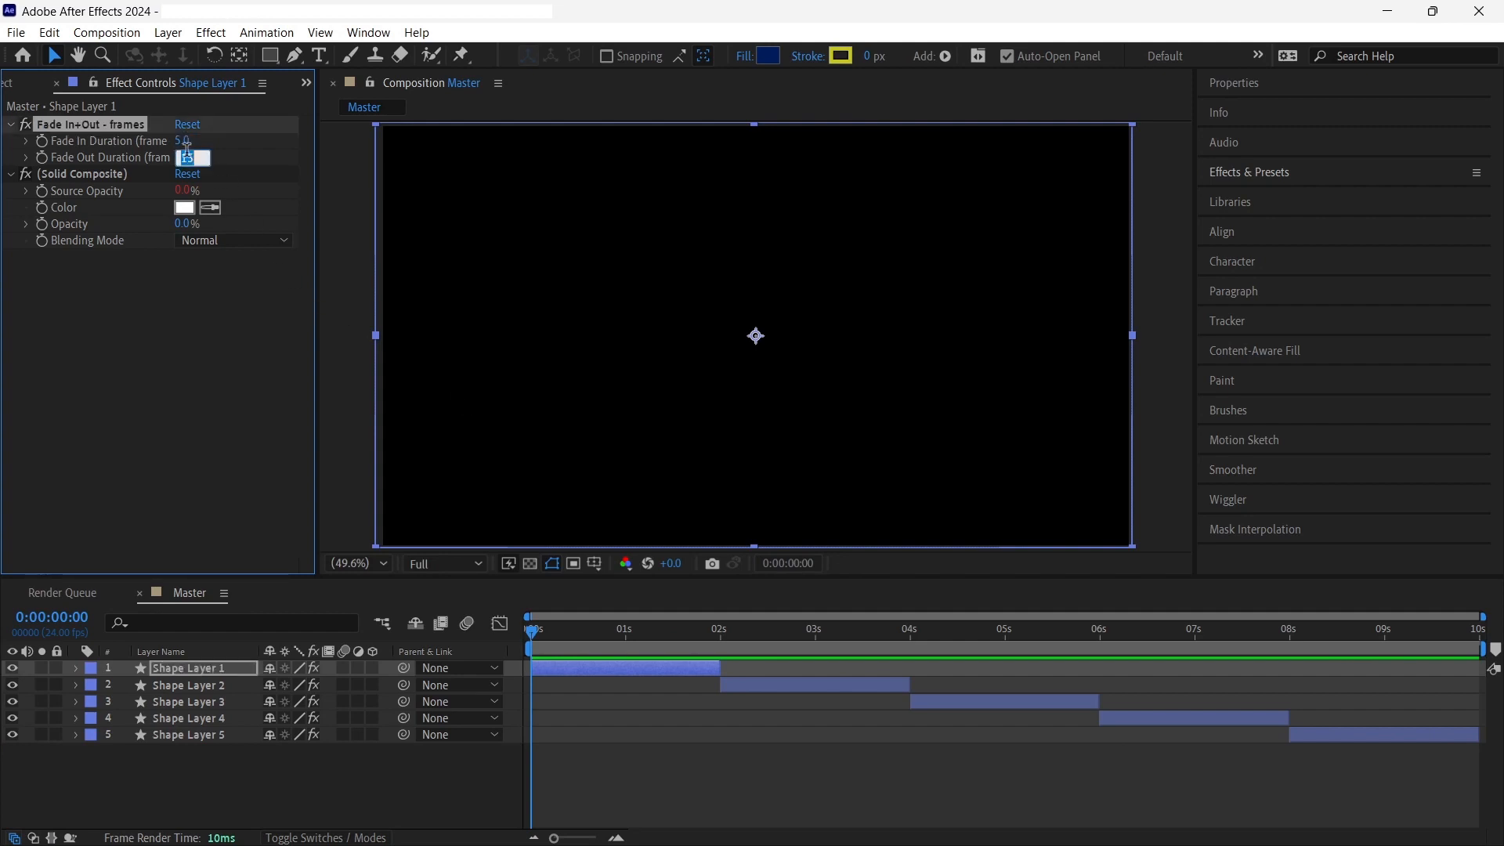
{"action": "type", "text": "25"}
{"action": "key", "text": "Return"}
Set Shape Layer 2's Fade In Duration to 0 frames and Fade Out Duration to 25 frames
{"action": "left_click", "coordinate": [807, 687]}
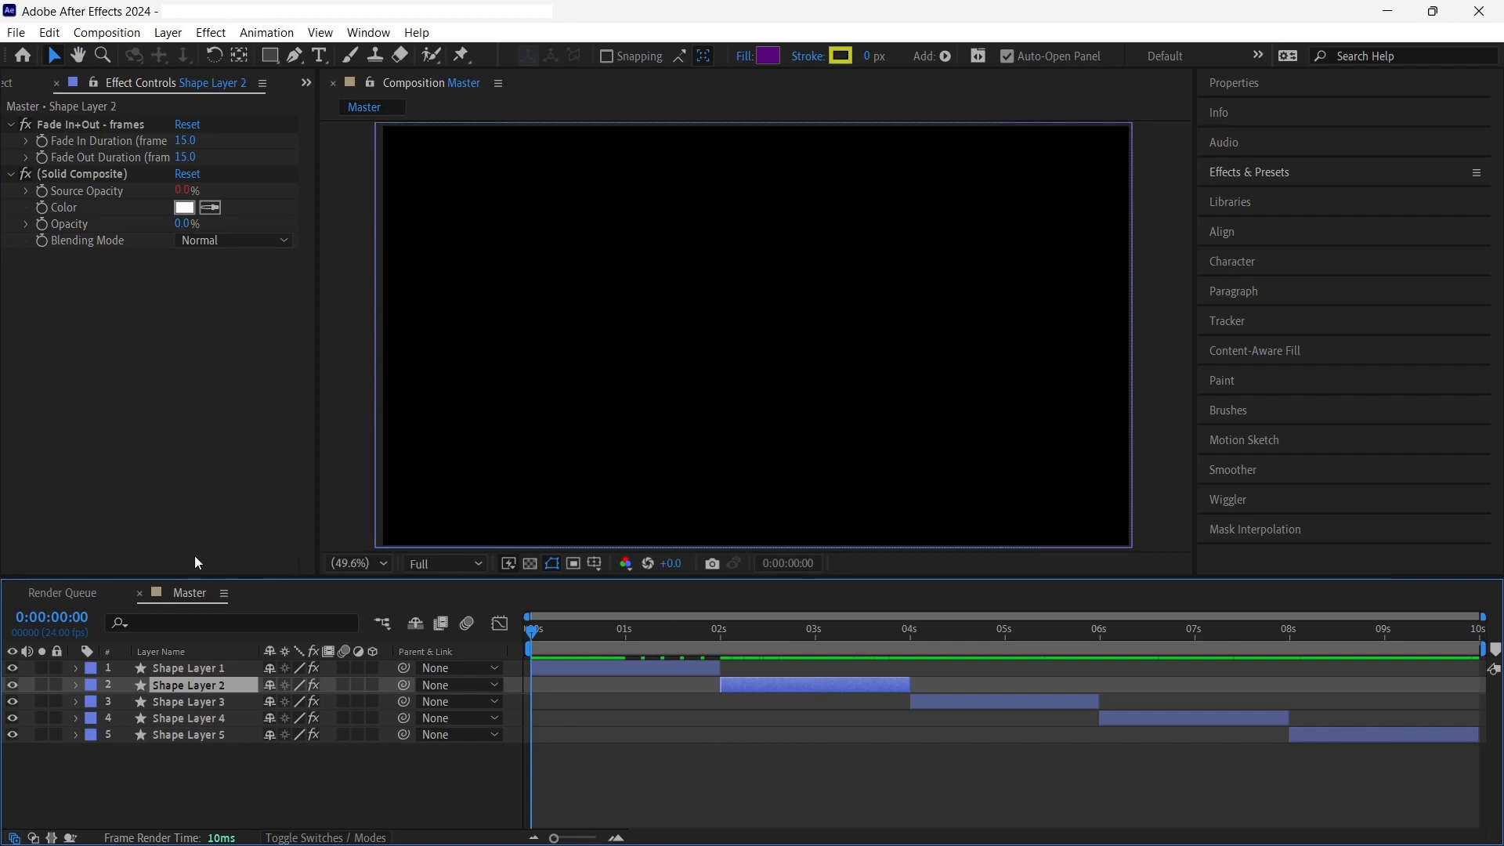
{"action": "left_click", "coordinate": [185, 141]}
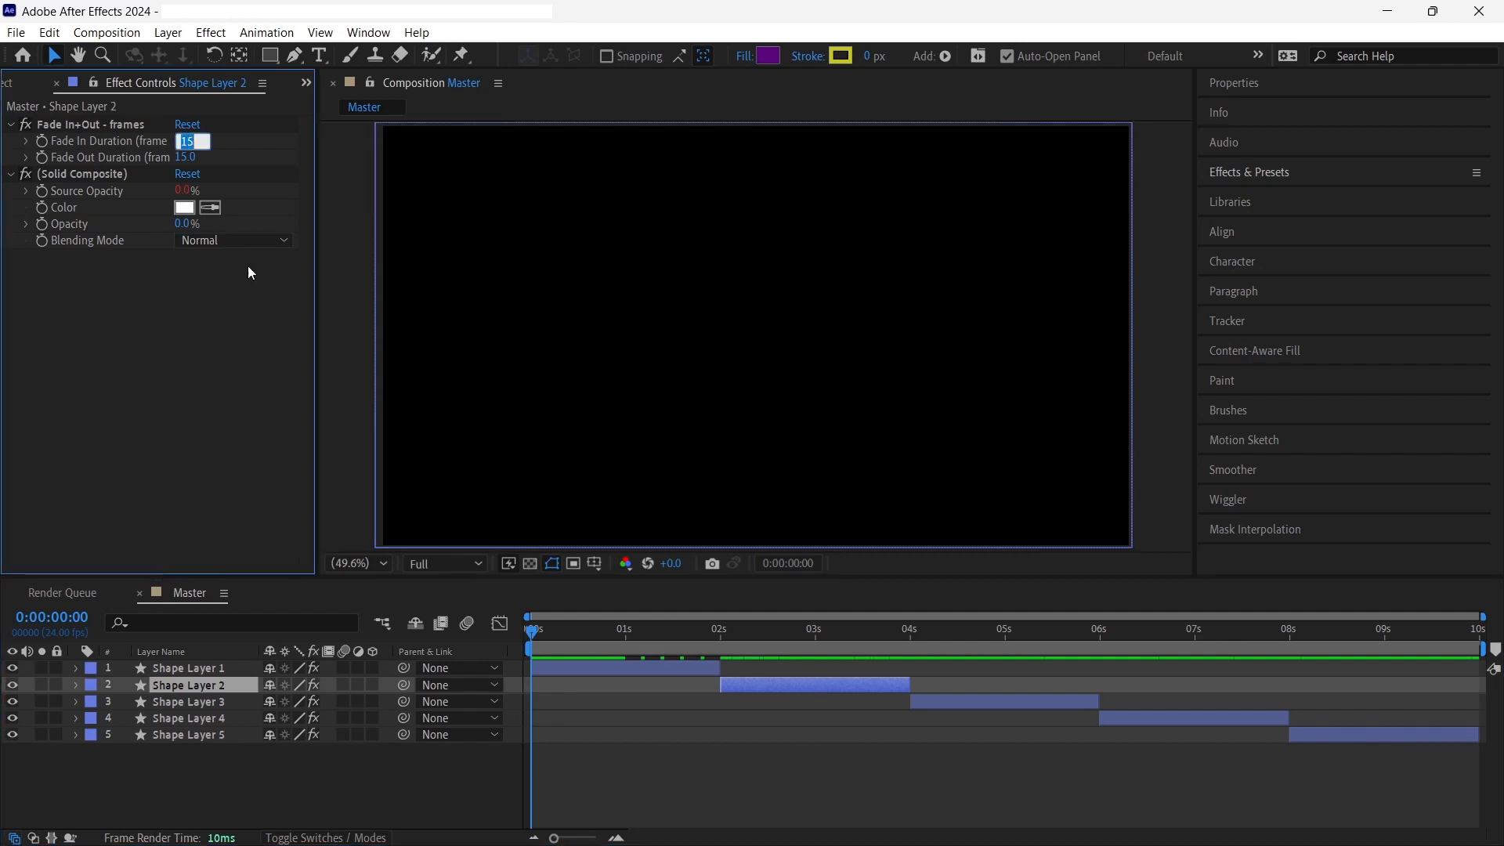
{"action": "type", "text": "0"}
{"action": "key", "text": "Tab"}
{"action": "type", "text": "2"}
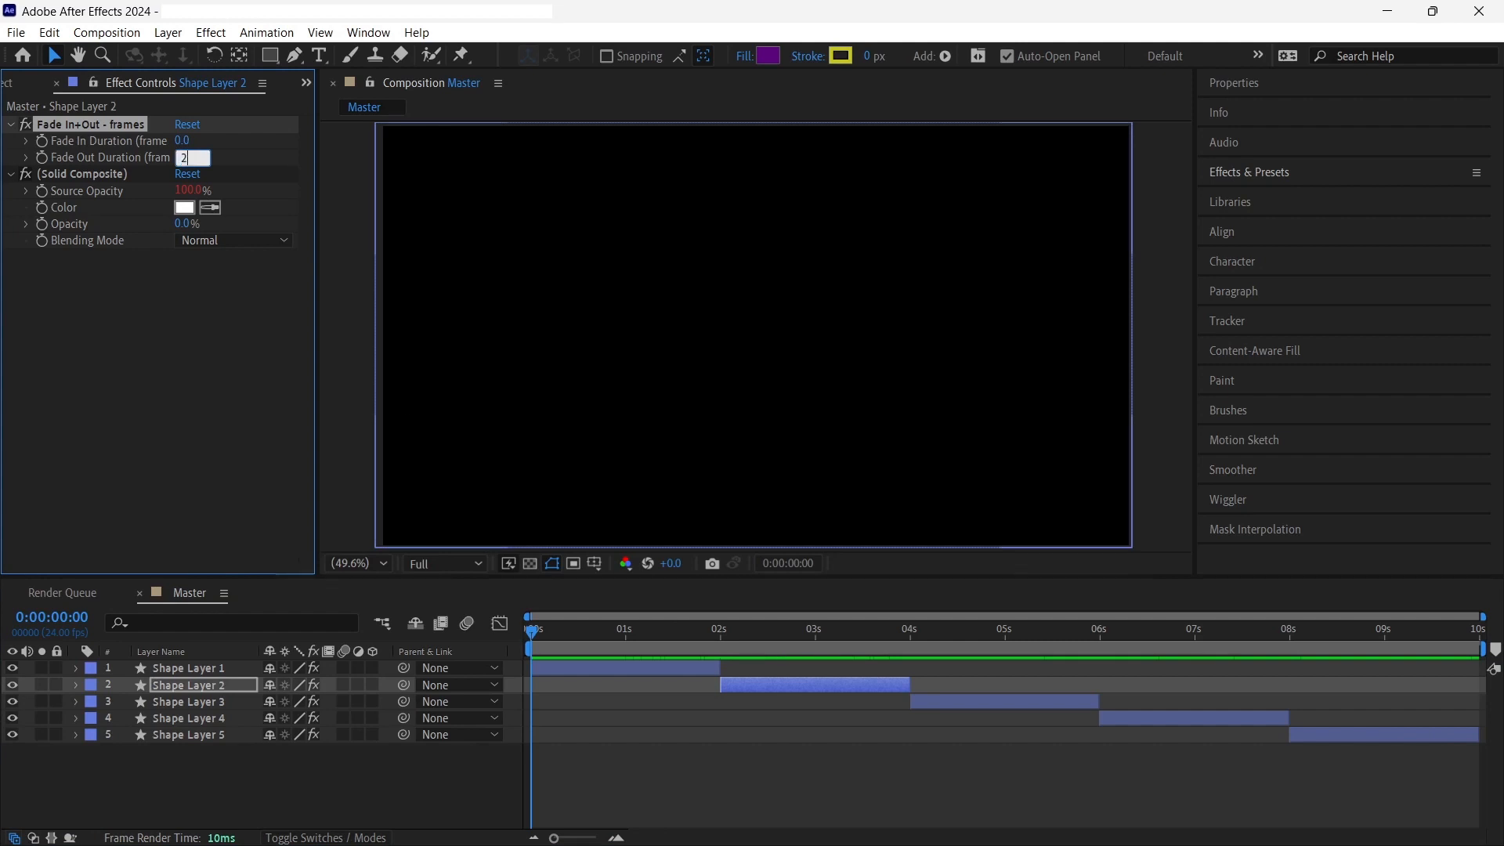
{"action": "type", "text": "5"}
{"action": "key", "text": "Return"}
Set Shape Layer 3's Fade In Duration to 0 frames and Fade Out Duration to 25 frames
{"action": "left_click", "coordinate": [966, 701]}
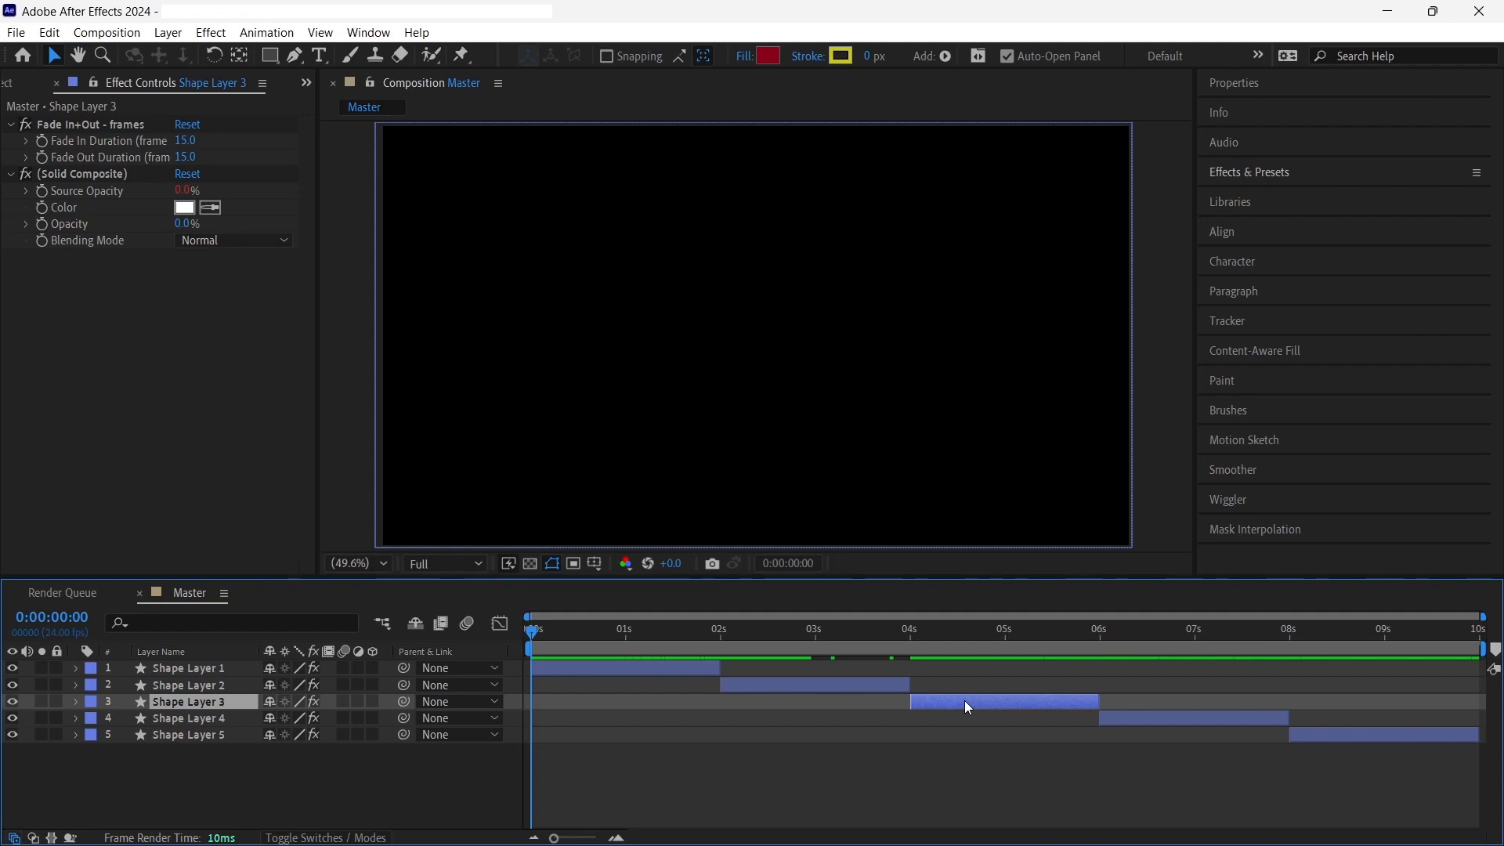
{"action": "left_click", "coordinate": [185, 140]}
{"action": "type", "text": "0"}
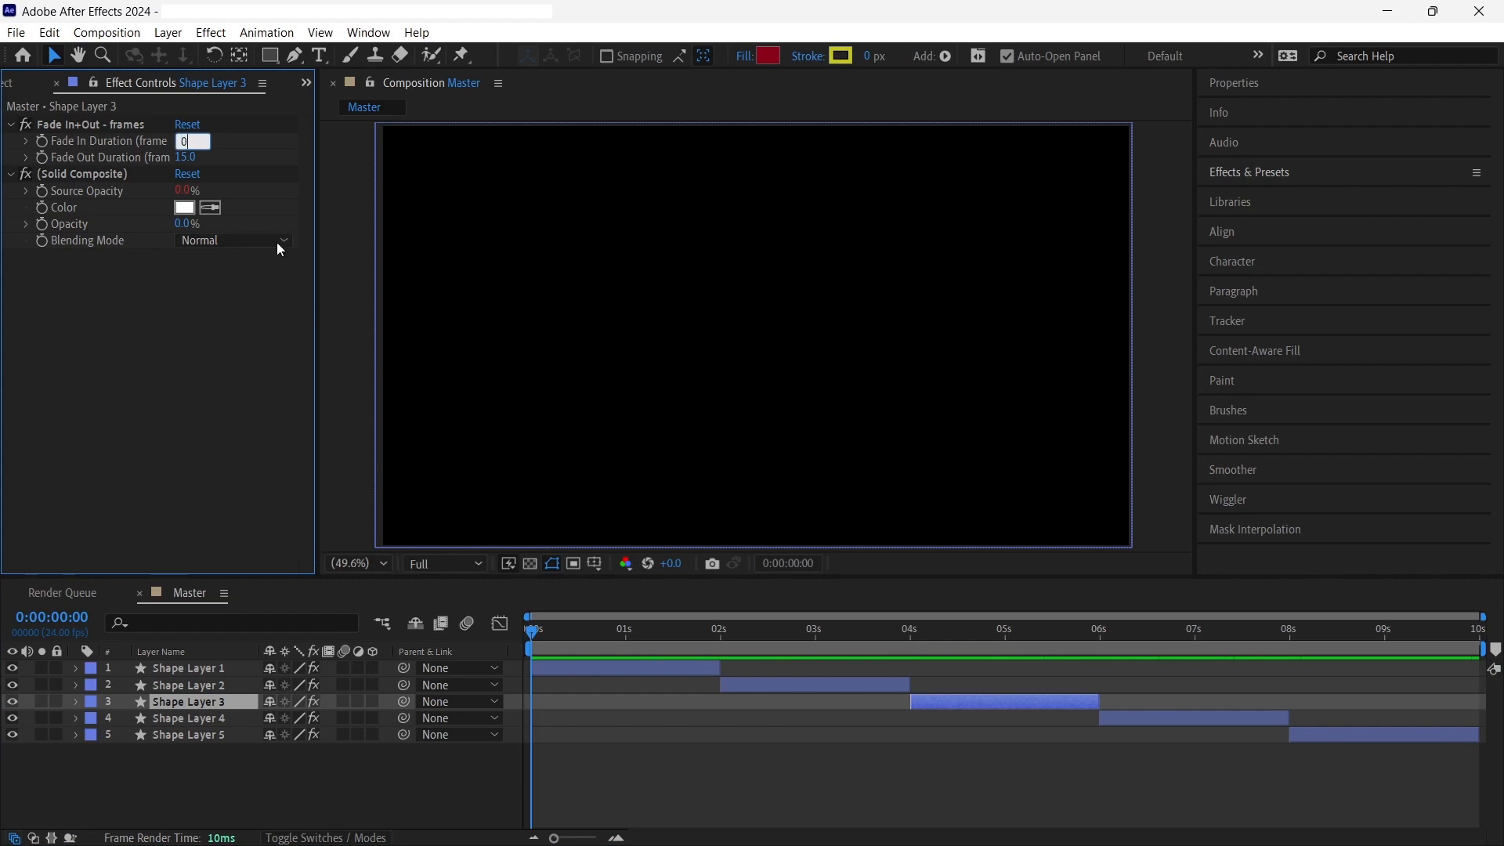
{"action": "left_click", "coordinate": [191, 160]}
{"action": "type", "text": "25"}
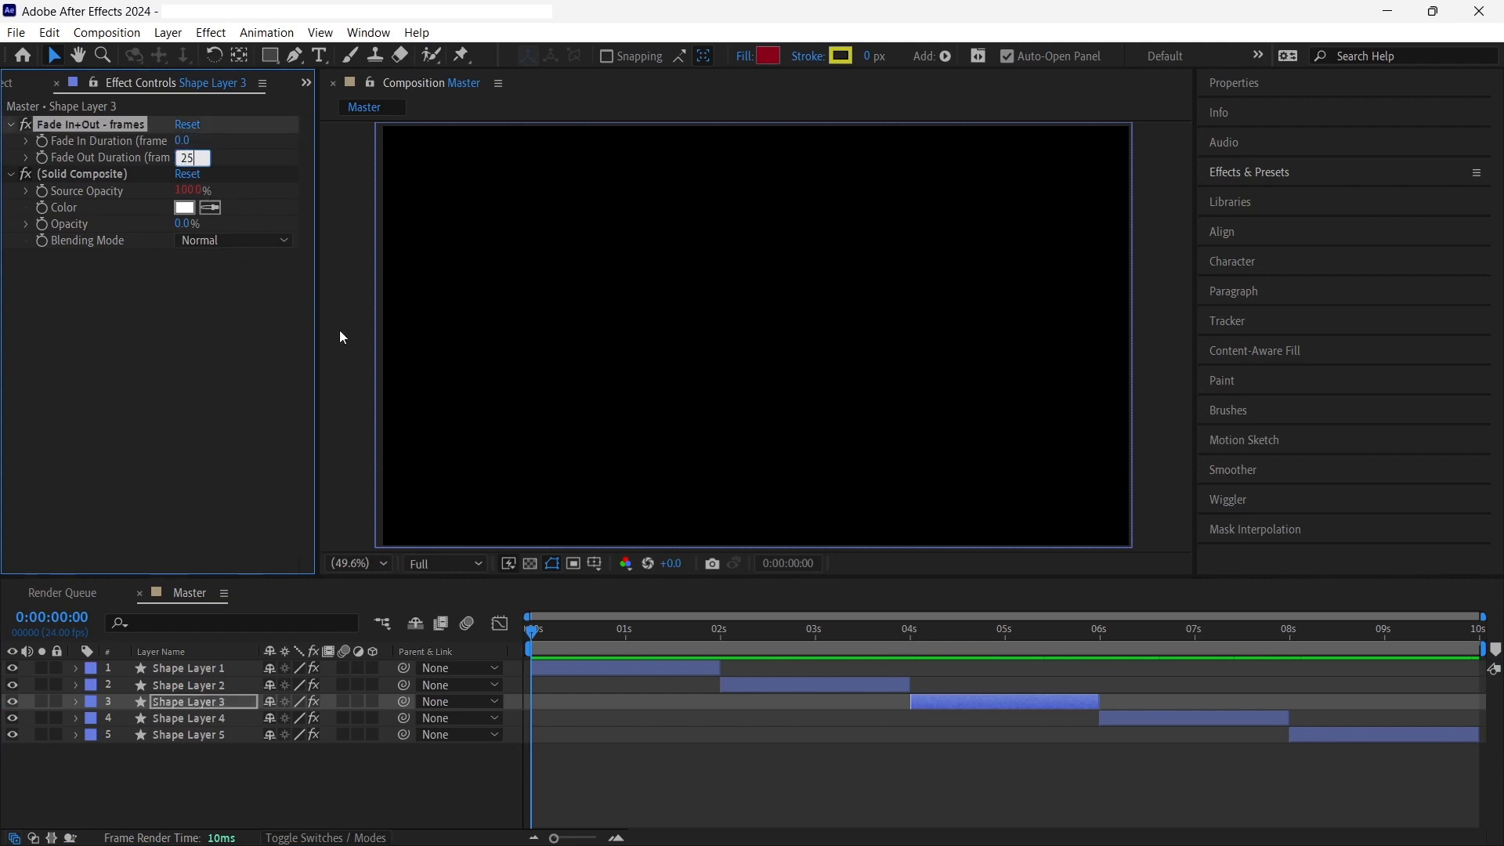
Set Shape Layer 4's Fade In Duration to 0 frames and Fade Out Duration to 25 frames
{"action": "left_click", "coordinate": [1141, 715]}
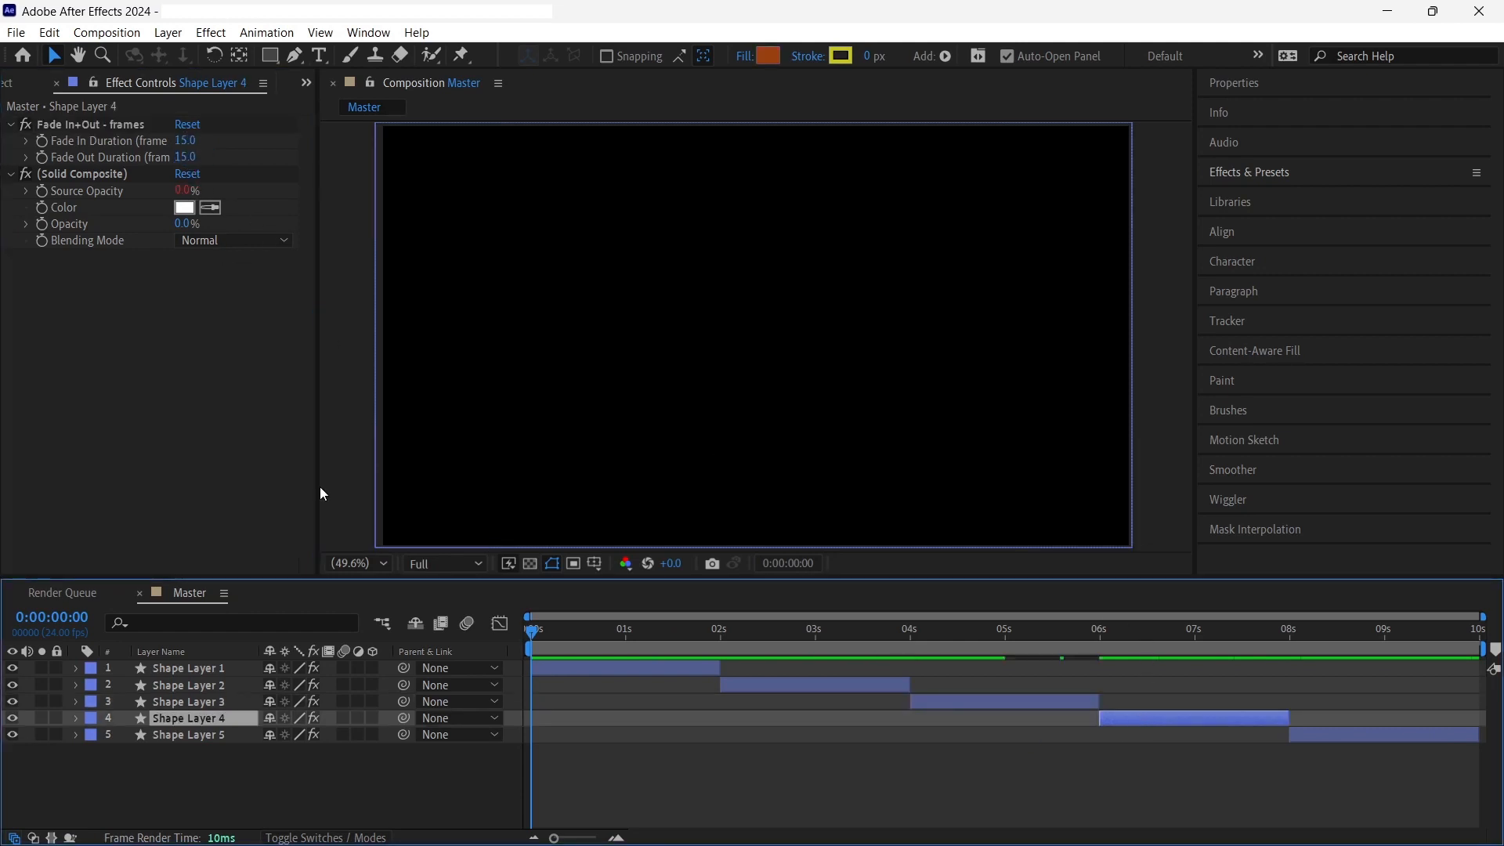
{"action": "left_click", "coordinate": [187, 142]}
{"action": "key", "text": "BackSpace"}
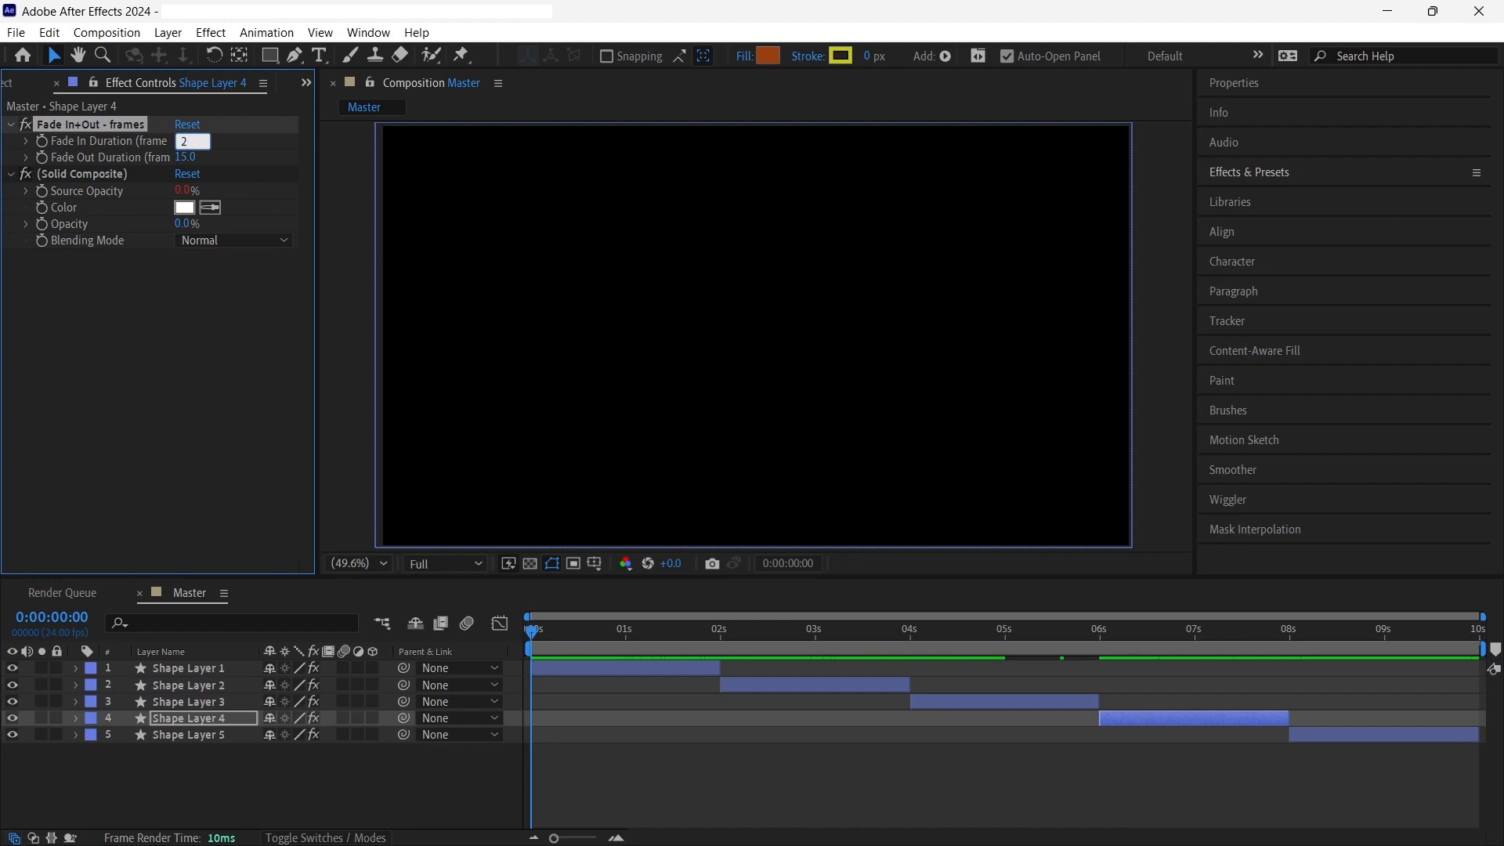
{"action": "type", "text": "0"}
{"action": "left_click", "coordinate": [188, 160]}
{"action": "type", "text": "25"}
{"action": "key", "text": "Return"}
Set Shape Layer 5's Fade In Duration to 0 frames and Fade Out Duration to 25 frames
{"action": "left_click", "coordinate": [1352, 739]}
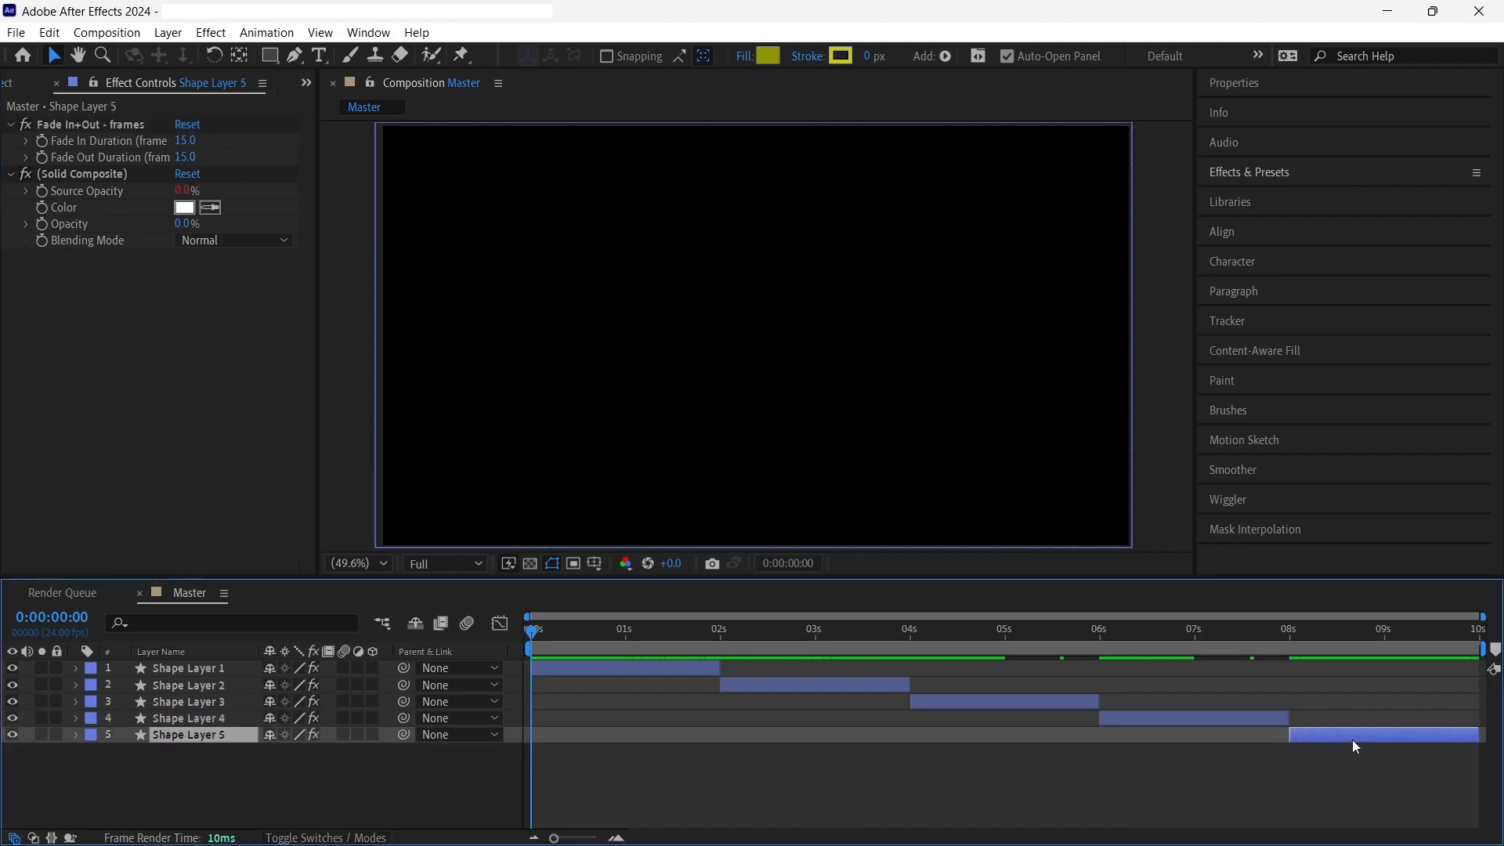
{"action": "left_click", "coordinate": [185, 142]}
{"action": "type", "text": "0"}
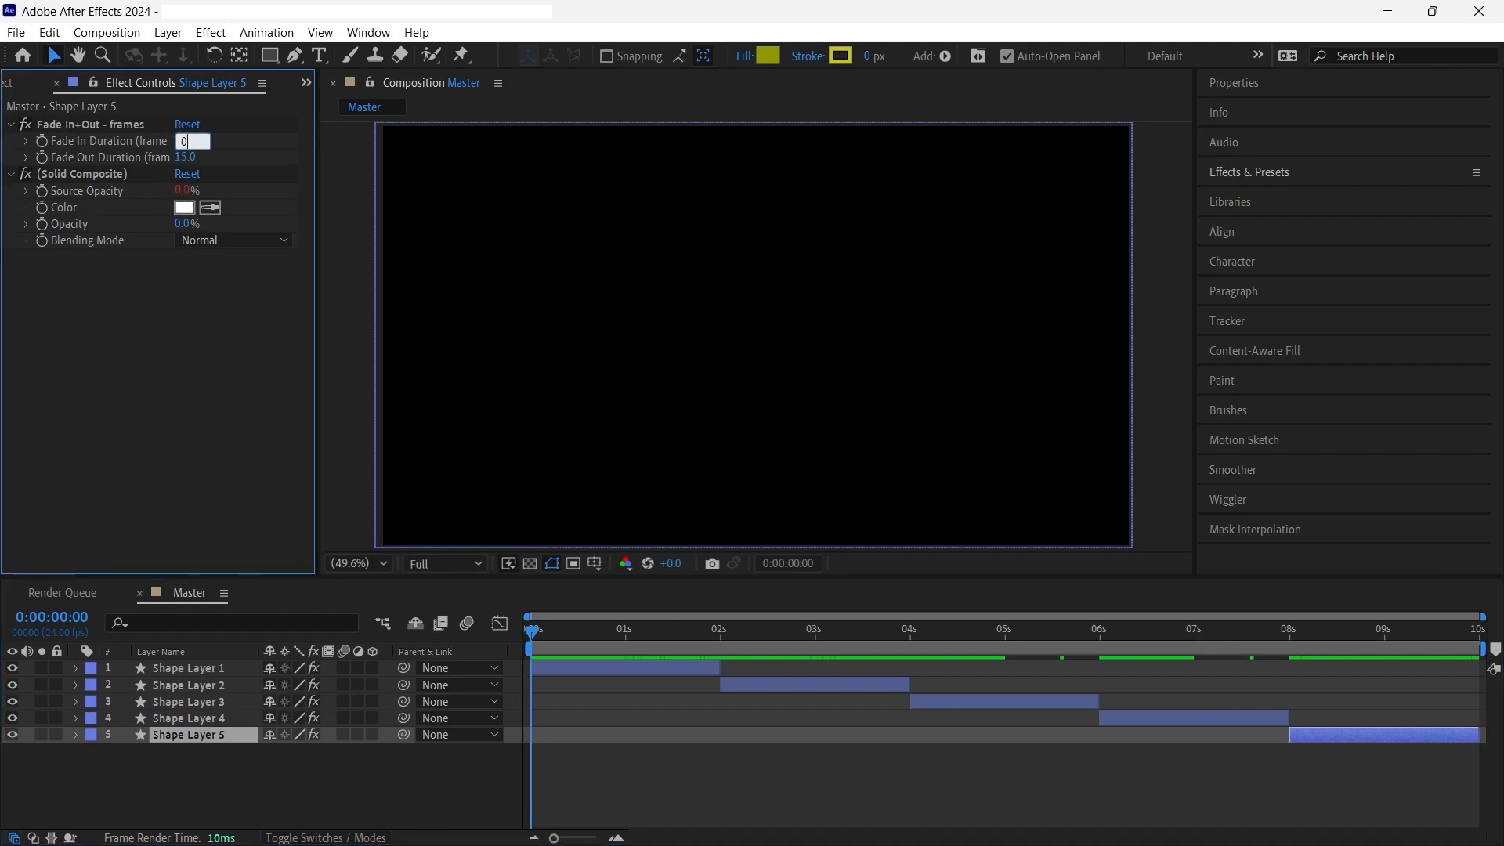
{"action": "key", "text": "Return"}
{"action": "left_click", "coordinate": [185, 158]}
{"action": "type", "text": "25"}
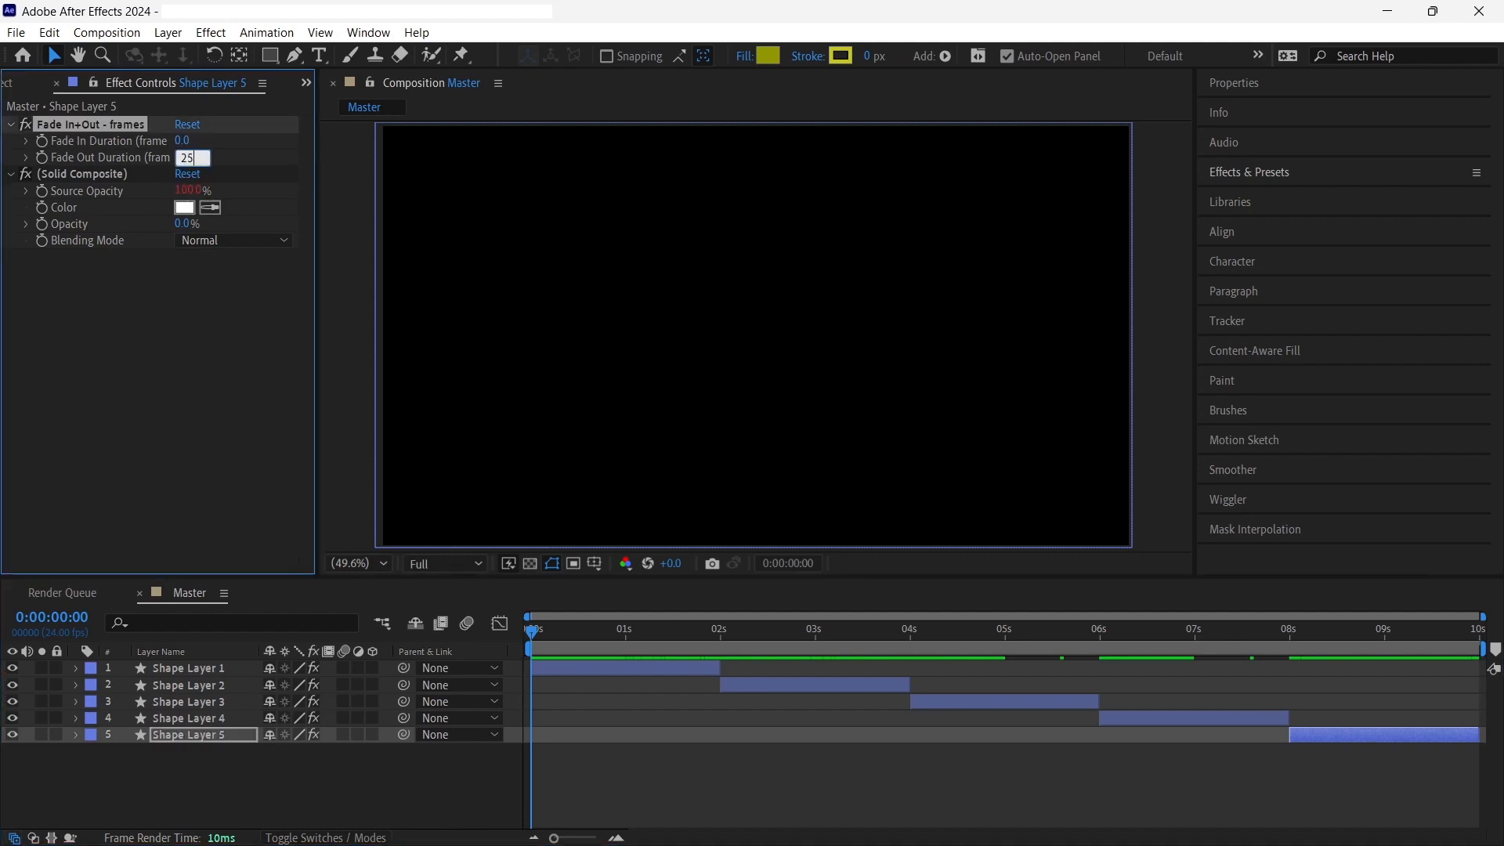
{"action": "key", "text": "Return"}
Preview the color sequence from the beginning, then place the current time at frame 9
{"action": "left_click", "coordinate": [537, 640]}
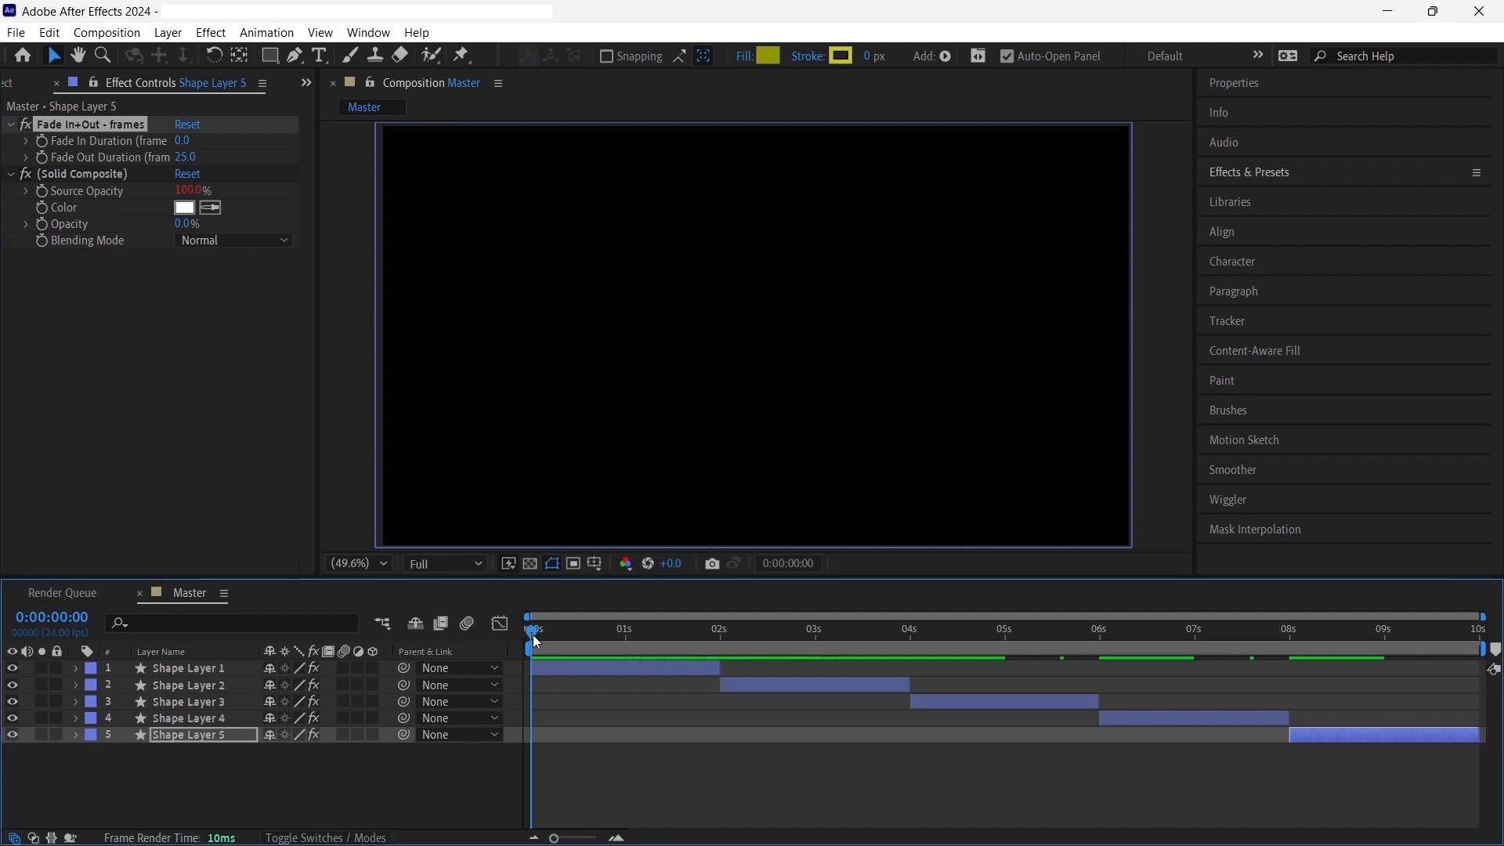
{"action": "key", "text": "space"}
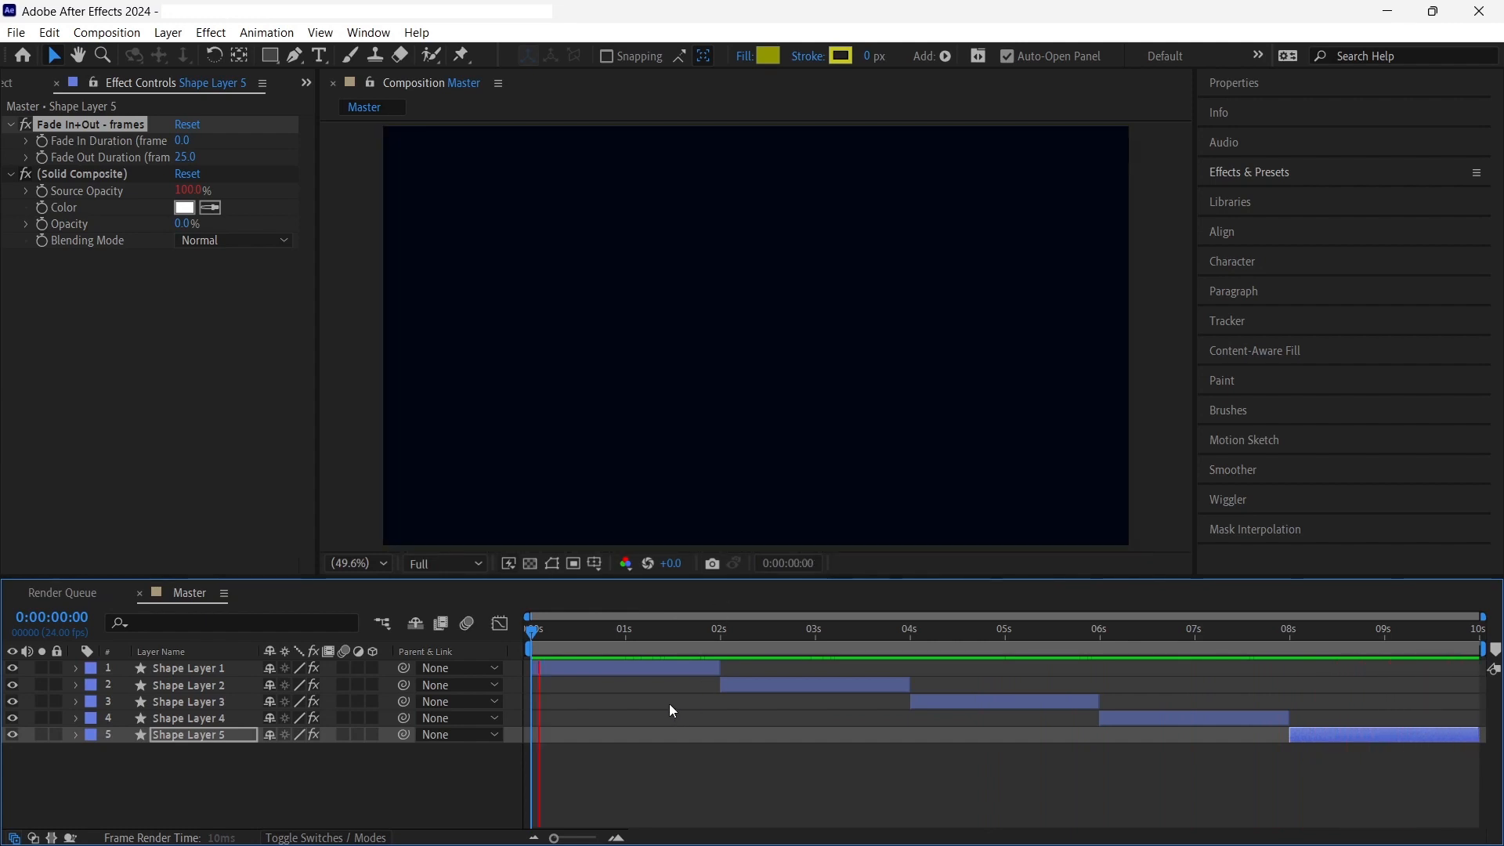
{"action": "key", "text": "space"}
{"action": "mouse_move", "coordinate": [561, 632]}
{"action": "left_mouse_down"}
{"action": "mouse_move", "coordinate": [532, 632]}
{"action": "mouse_move", "coordinate": [824, 637]}
{"action": "mouse_move", "coordinate": [565, 655]}
{"action": "left_mouse_up"}
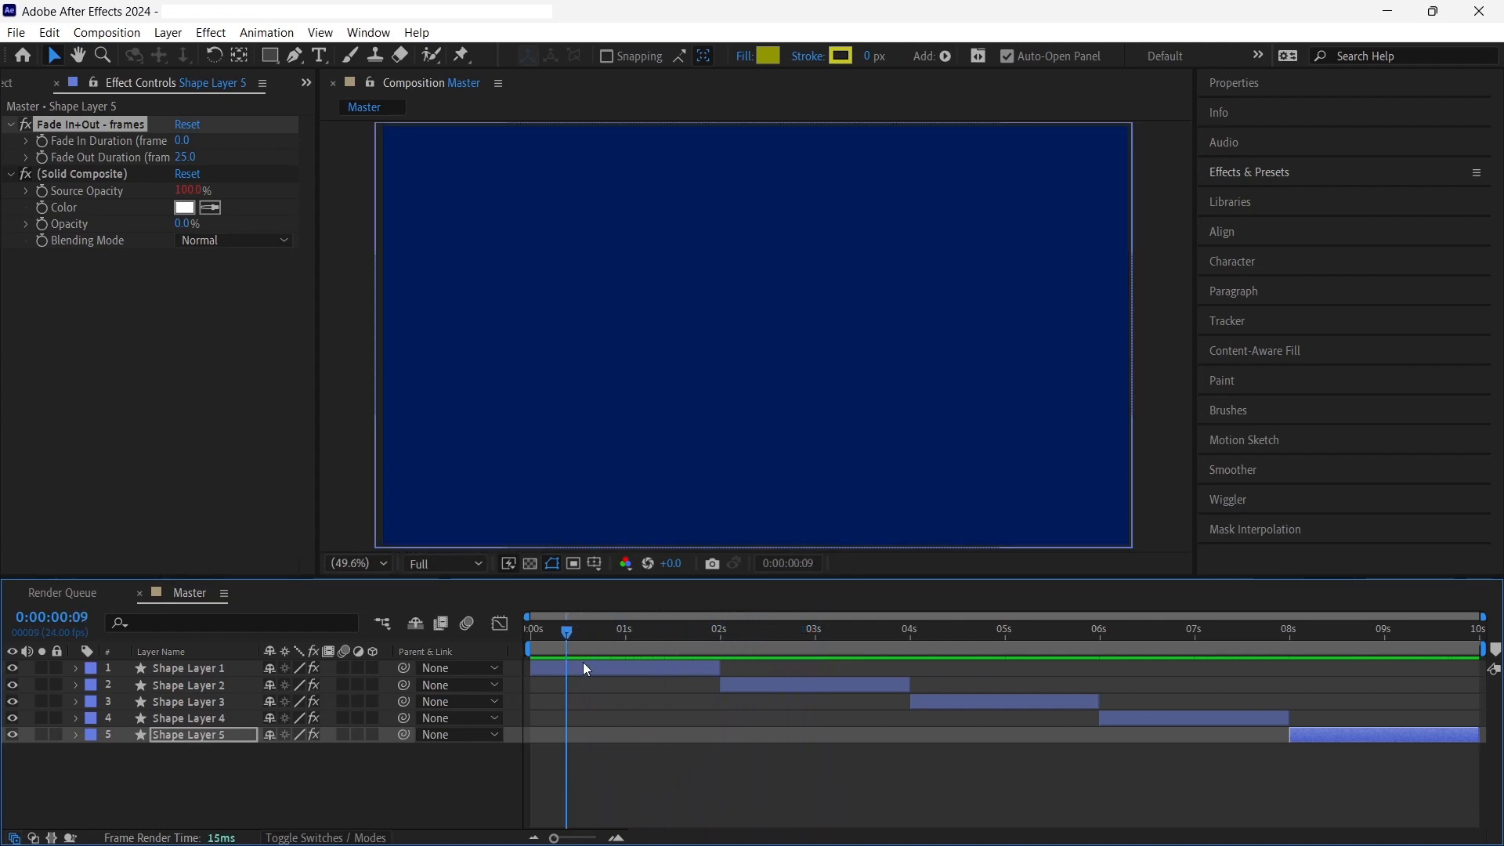
Extend the starts of Shape Layers 2, 3, 4 and 5 about one second earlier, to about 1, 3, 5 and 7 seconds
{"action": "left_click", "coordinate": [741, 680]}
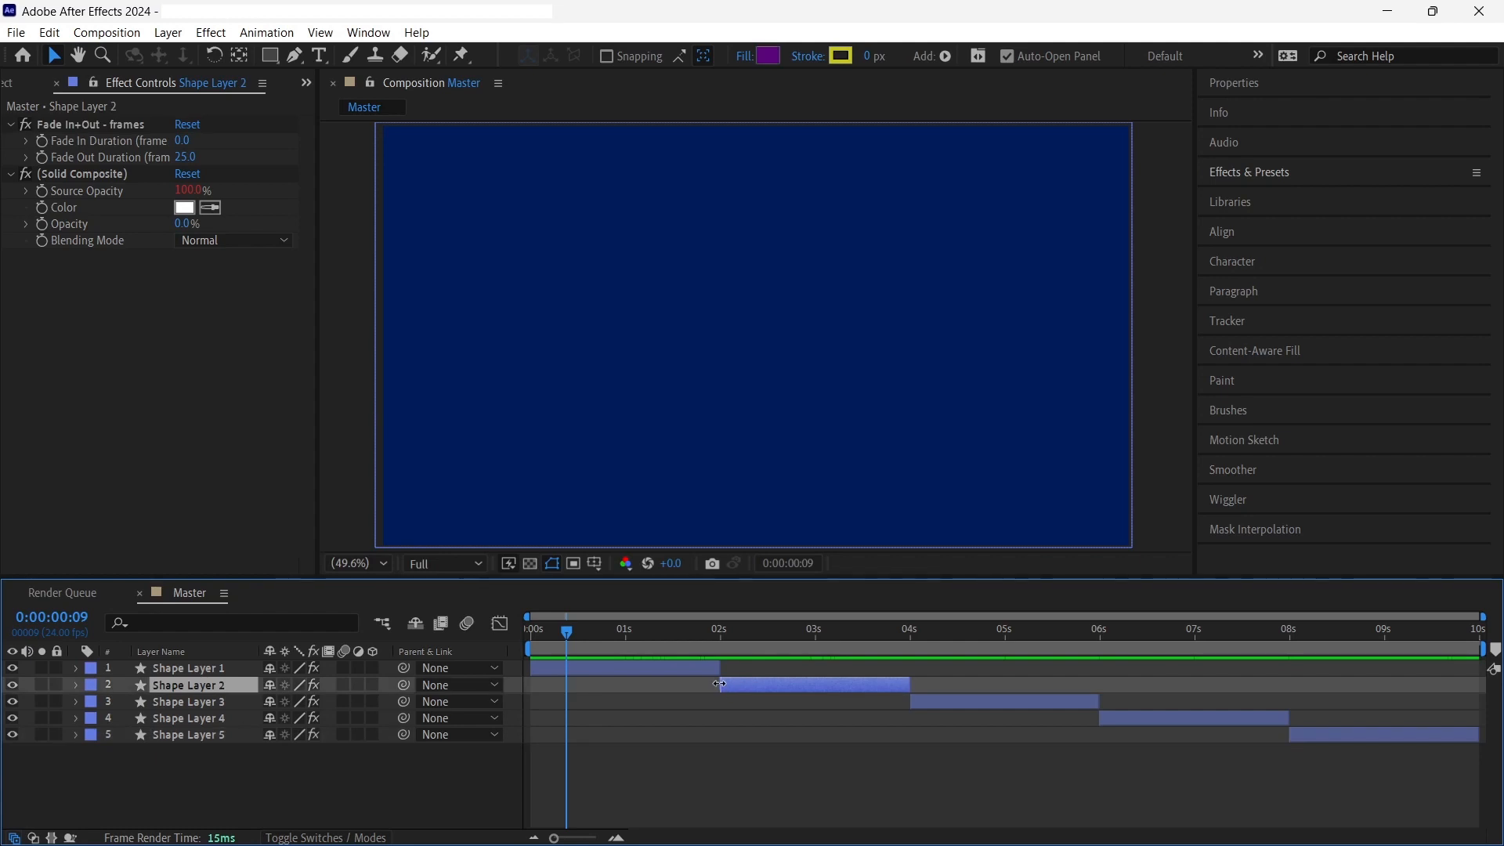
{"action": "left_click_drag", "start_coordinate": [719, 684], "coordinate": [624, 695]}
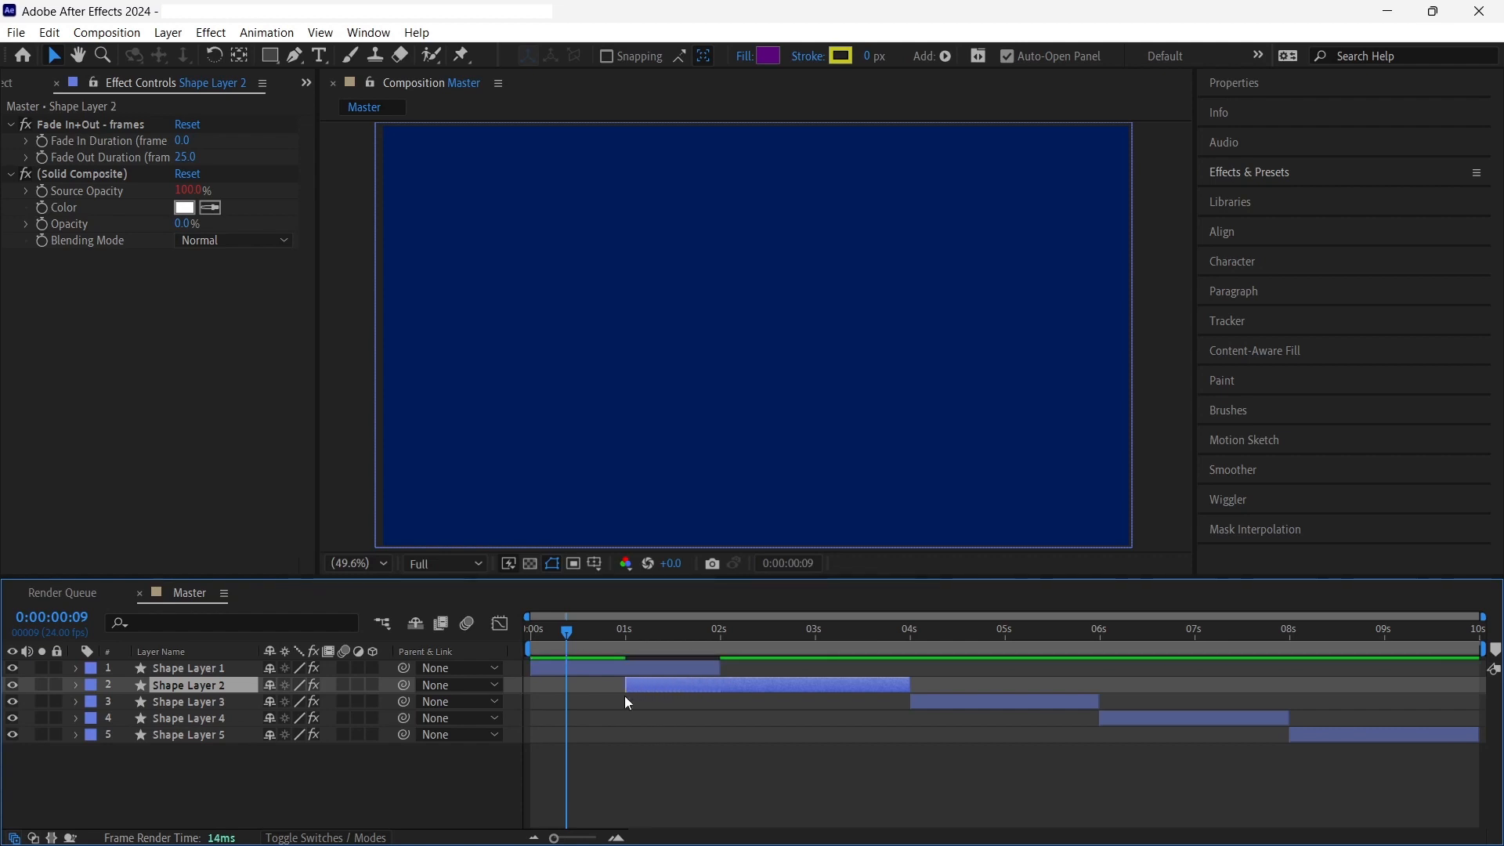
{"action": "left_click", "coordinate": [949, 703]}
{"action": "left_click_drag", "start_coordinate": [910, 702], "coordinate": [815, 711]}
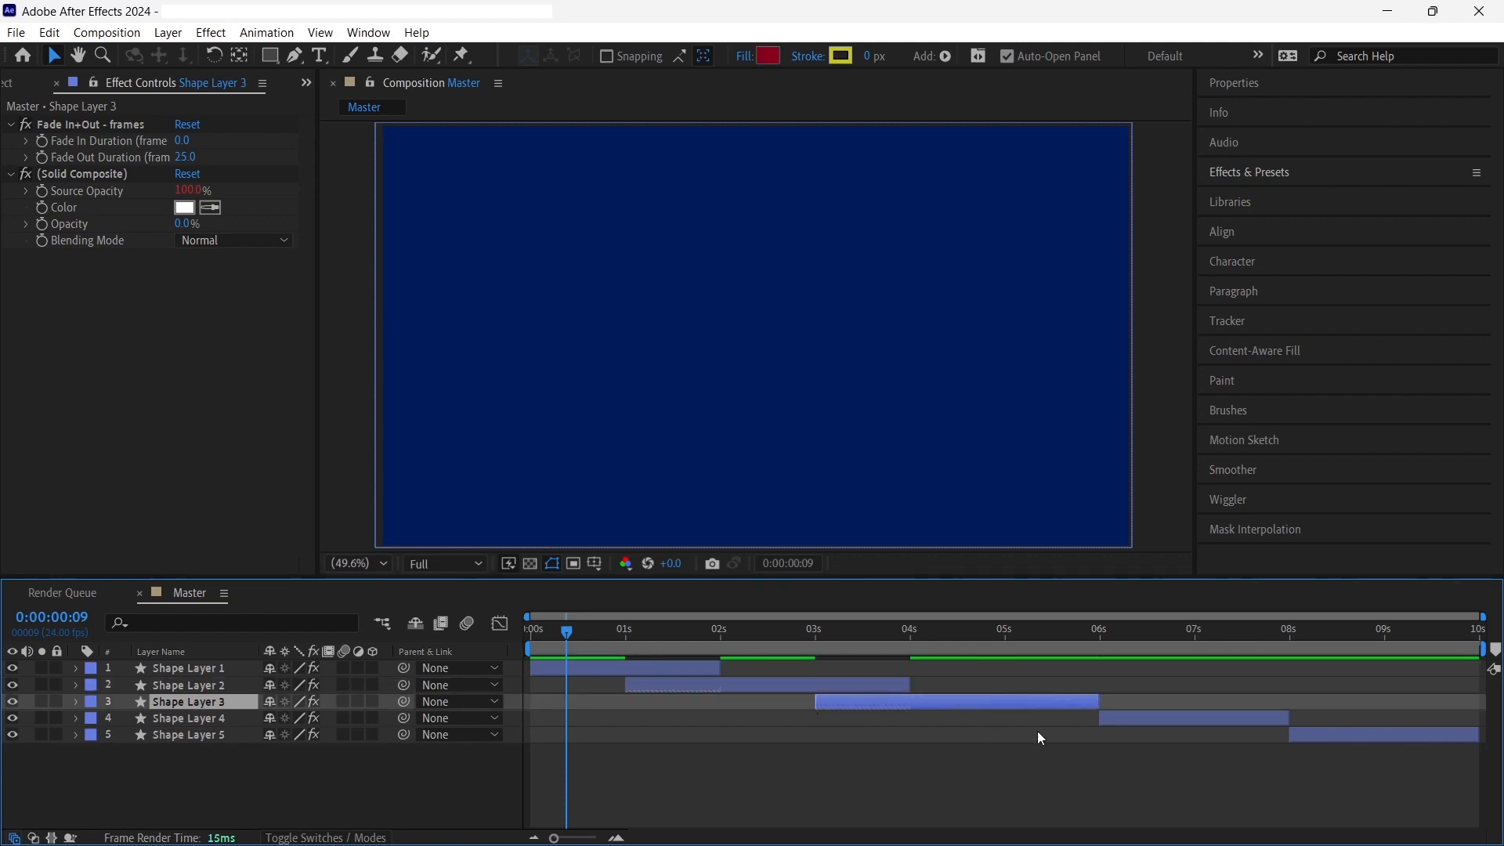
{"action": "left_click", "coordinate": [1122, 716]}
{"action": "left_click_drag", "start_coordinate": [1100, 718], "coordinate": [1001, 723]}
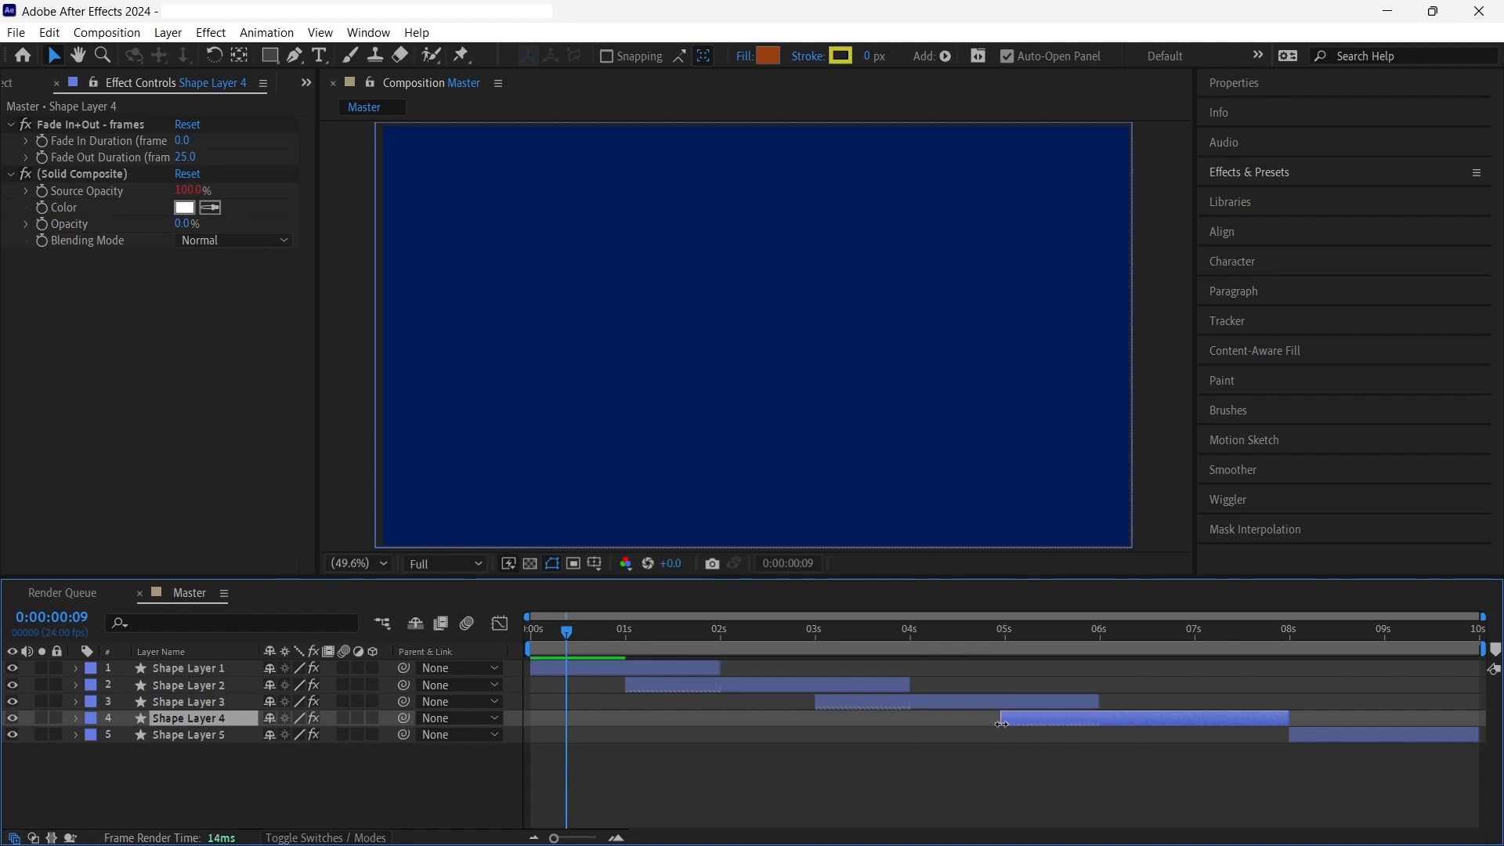
{"action": "left_click", "coordinate": [1316, 740]}
{"action": "left_click_drag", "start_coordinate": [1289, 735], "coordinate": [1189, 740]}
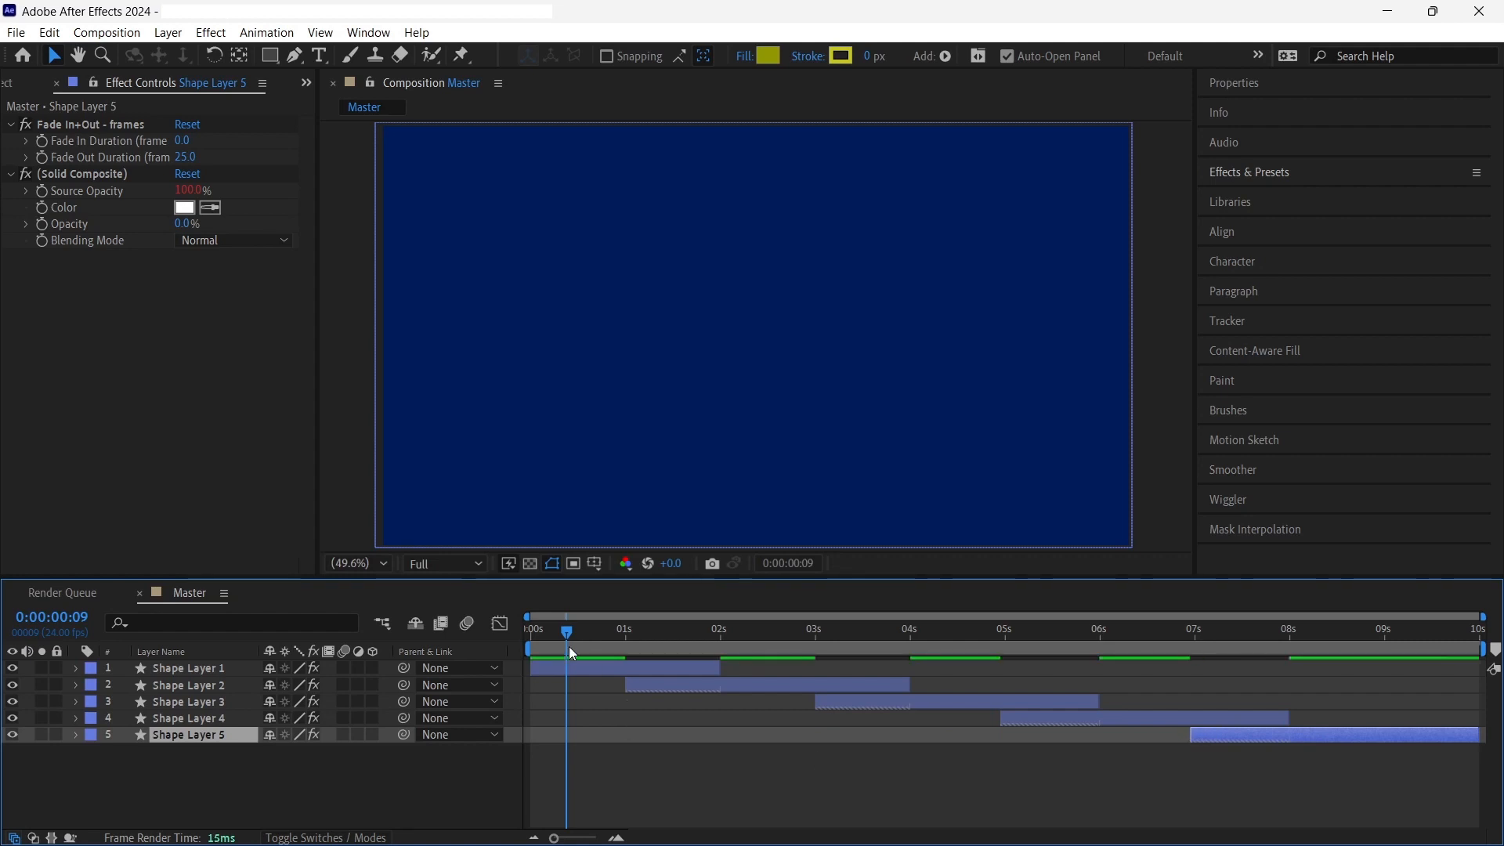
Preview the overlapping color layers from the start of the composition
{"action": "left_click", "coordinate": [533, 631]}
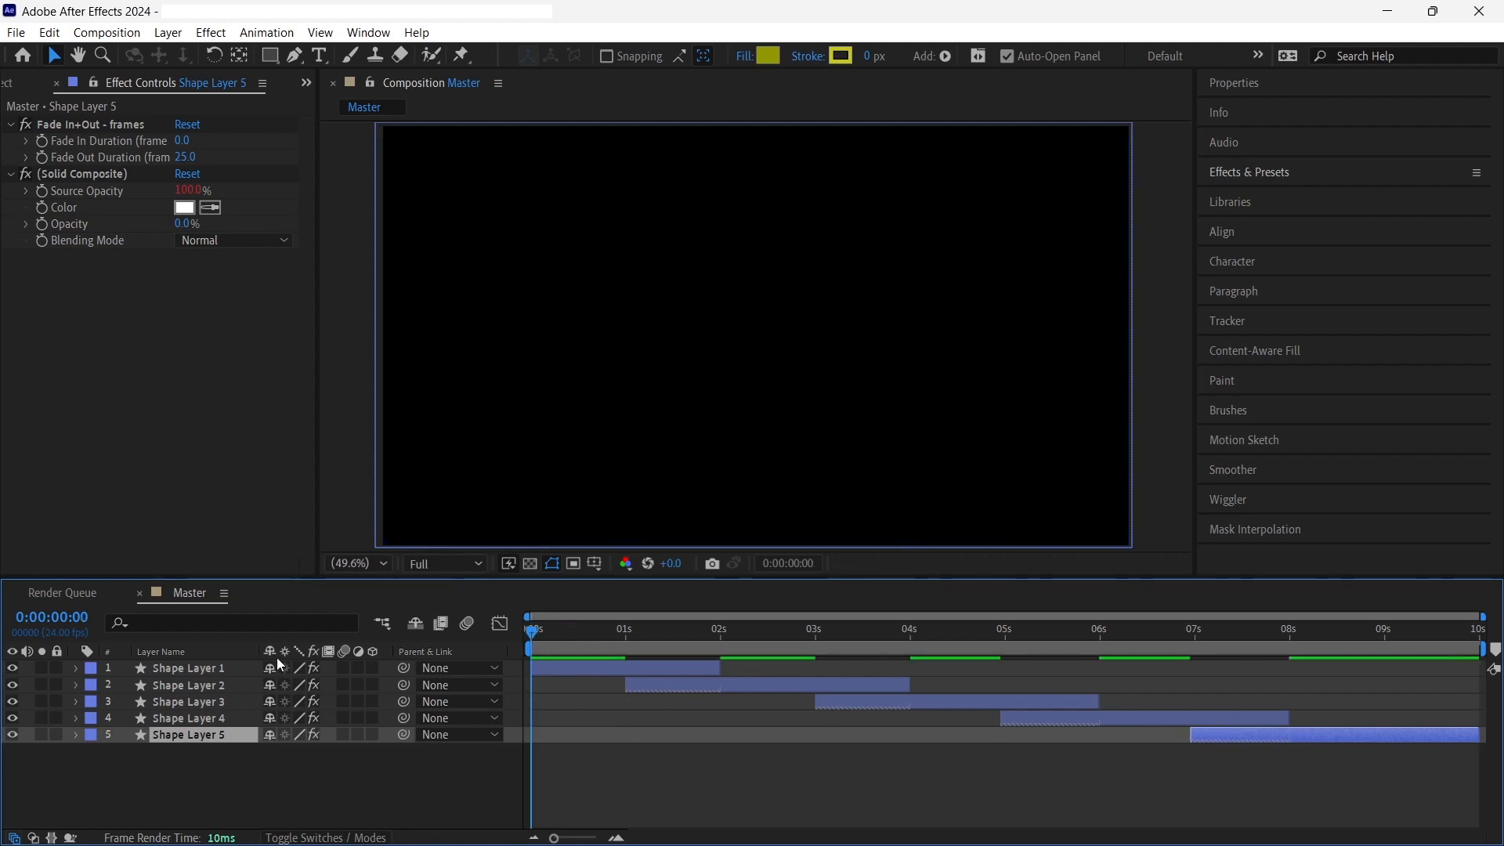
{"action": "key", "text": "space"}
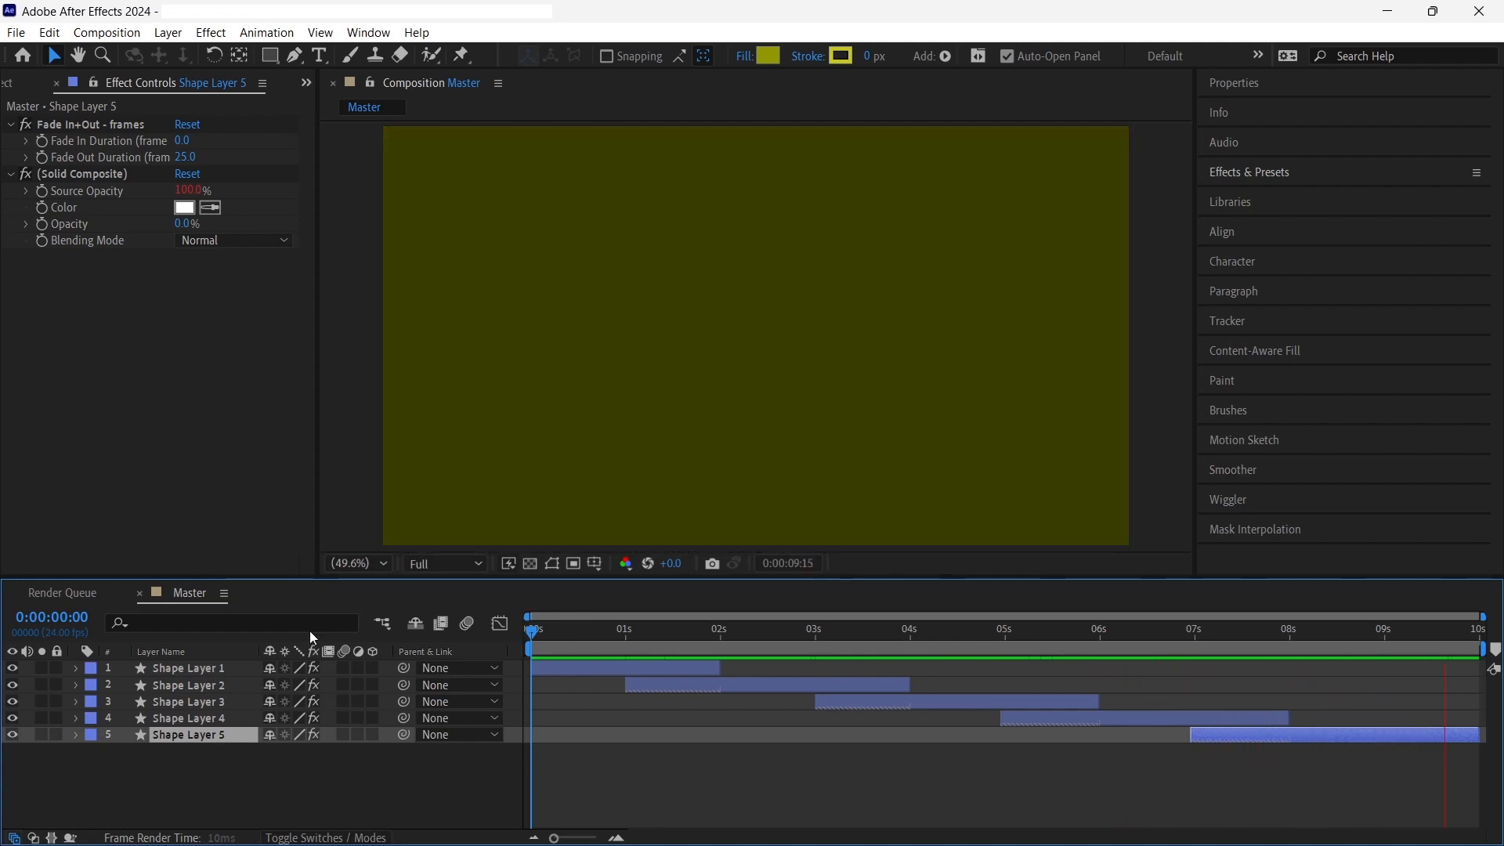
{"action": "key", "text": "space"}
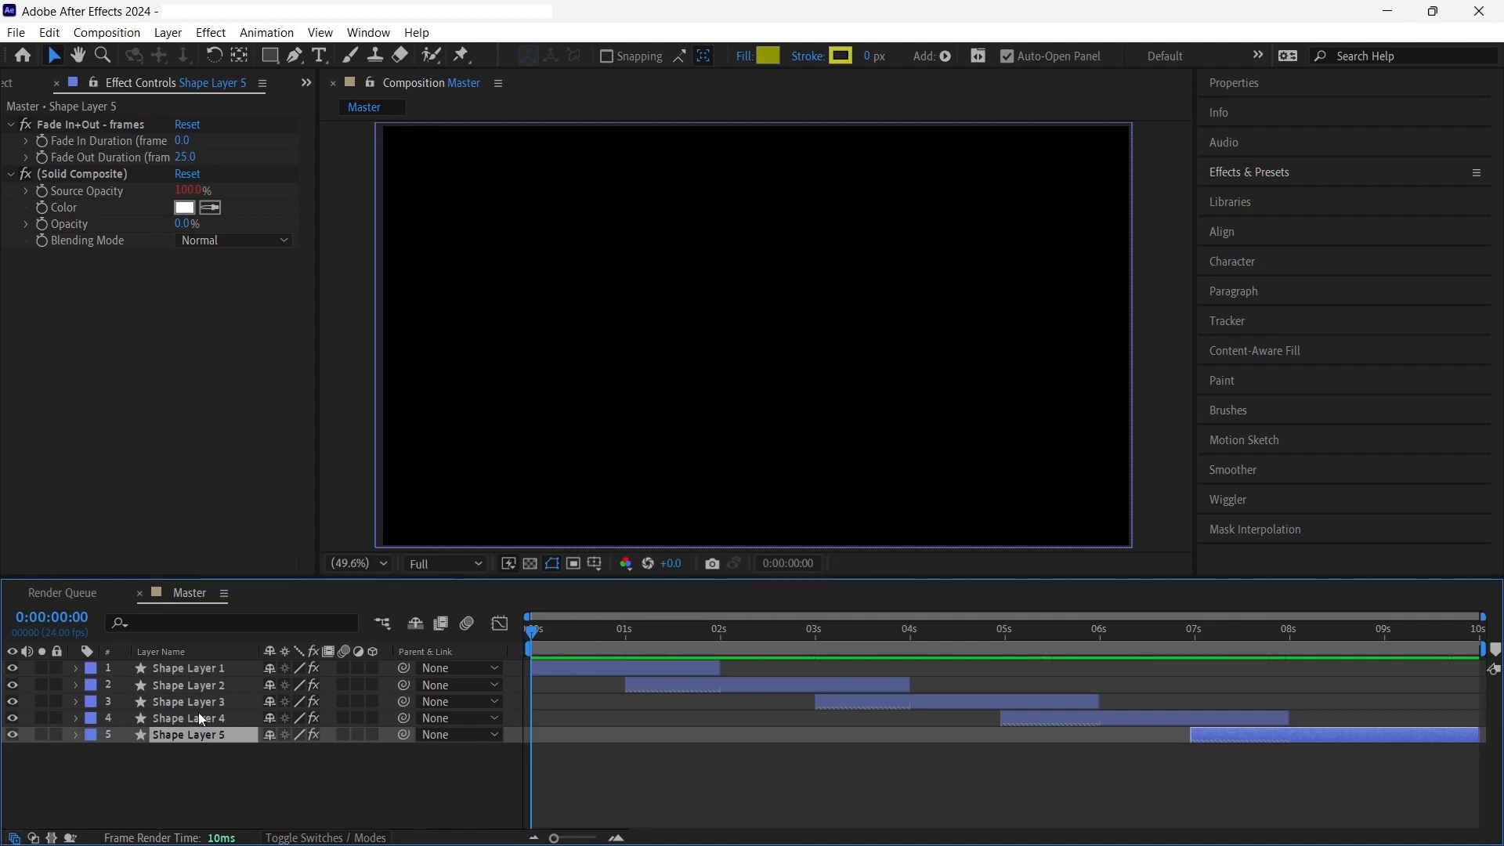
Pre-compose all five shape layers into a new composition named Background, moving all attributes into it
{"action": "left_click", "coordinate": [197, 667], "text": "shift"}
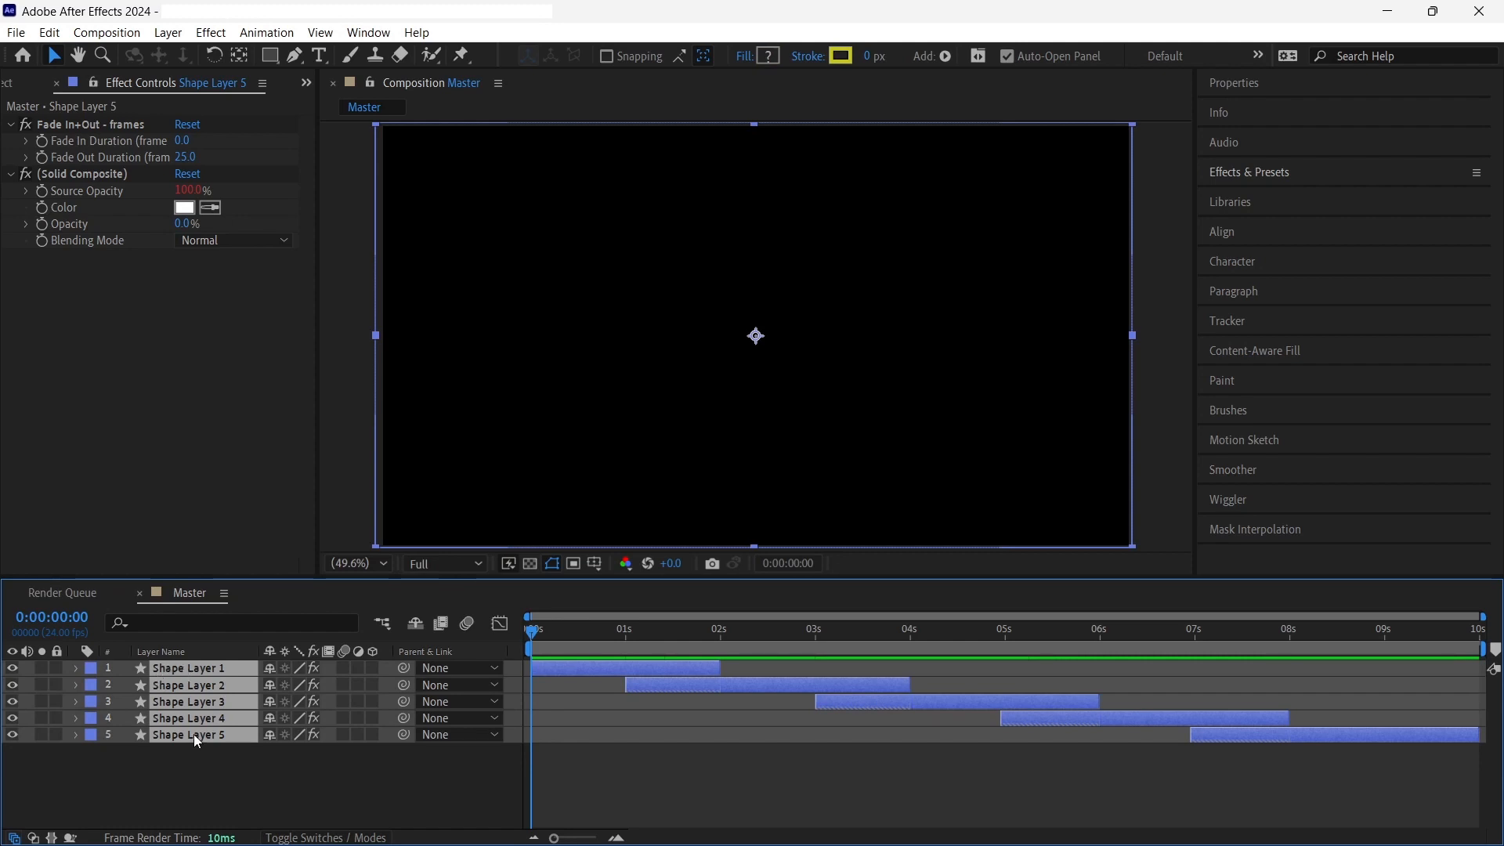
{"action": "right_click", "coordinate": [196, 685]}
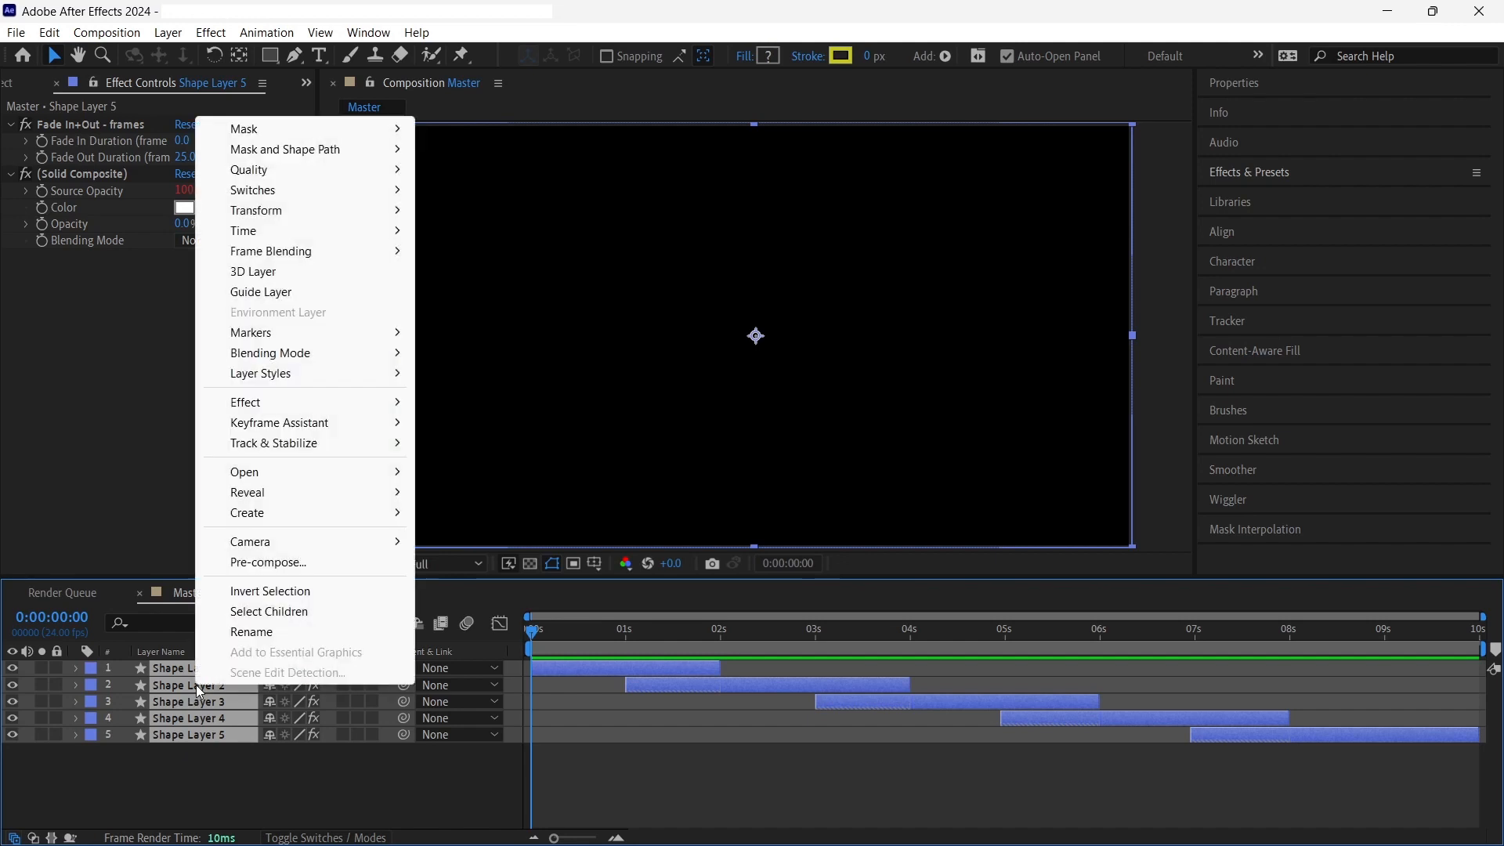
{"action": "left_click", "coordinate": [267, 563]}
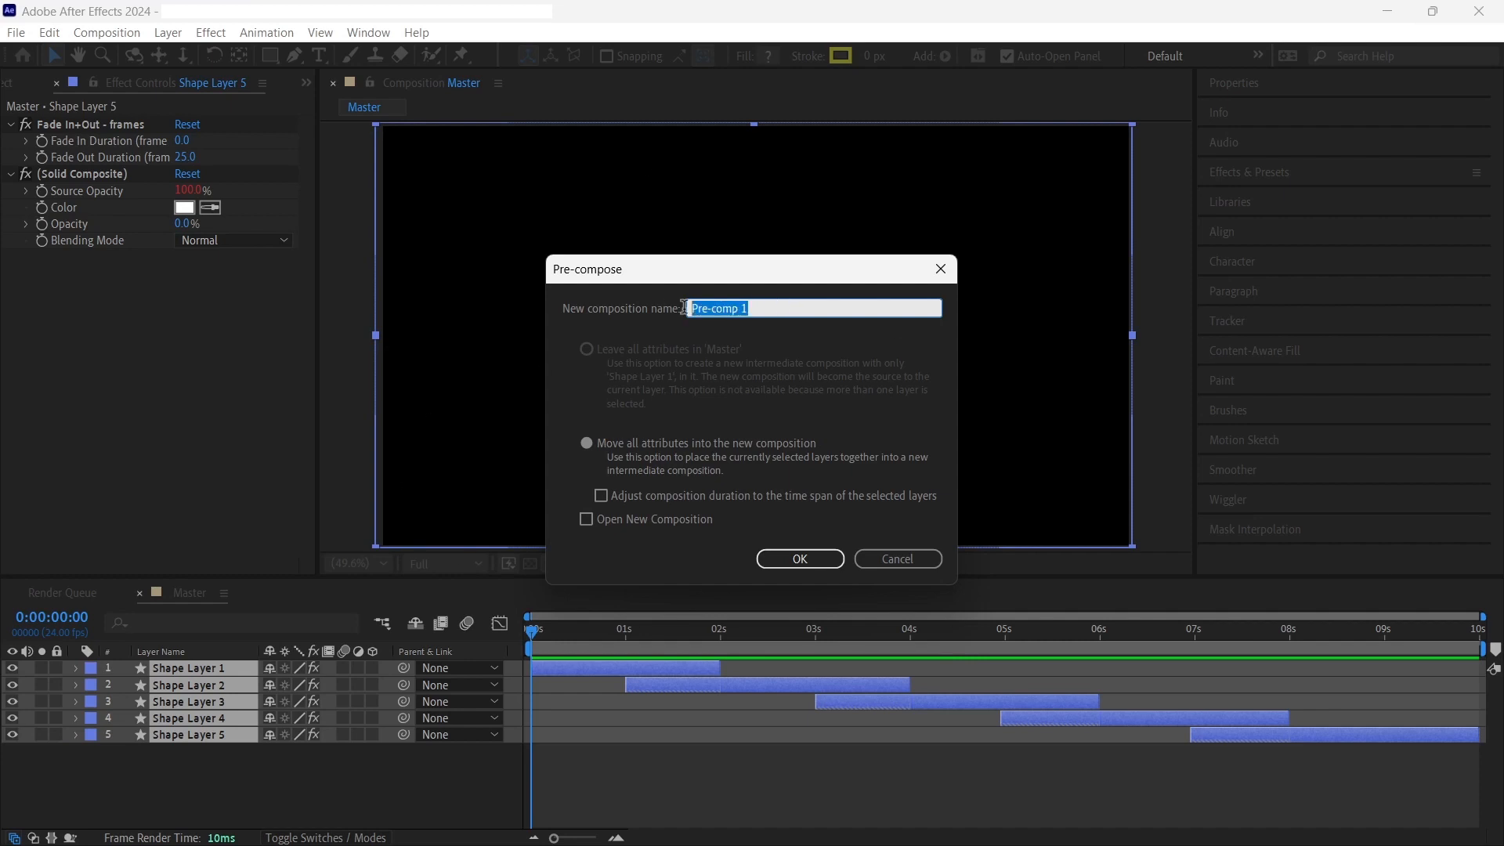
{"action": "type", "text": "Background"}
{"action": "left_click", "coordinate": [811, 557]}
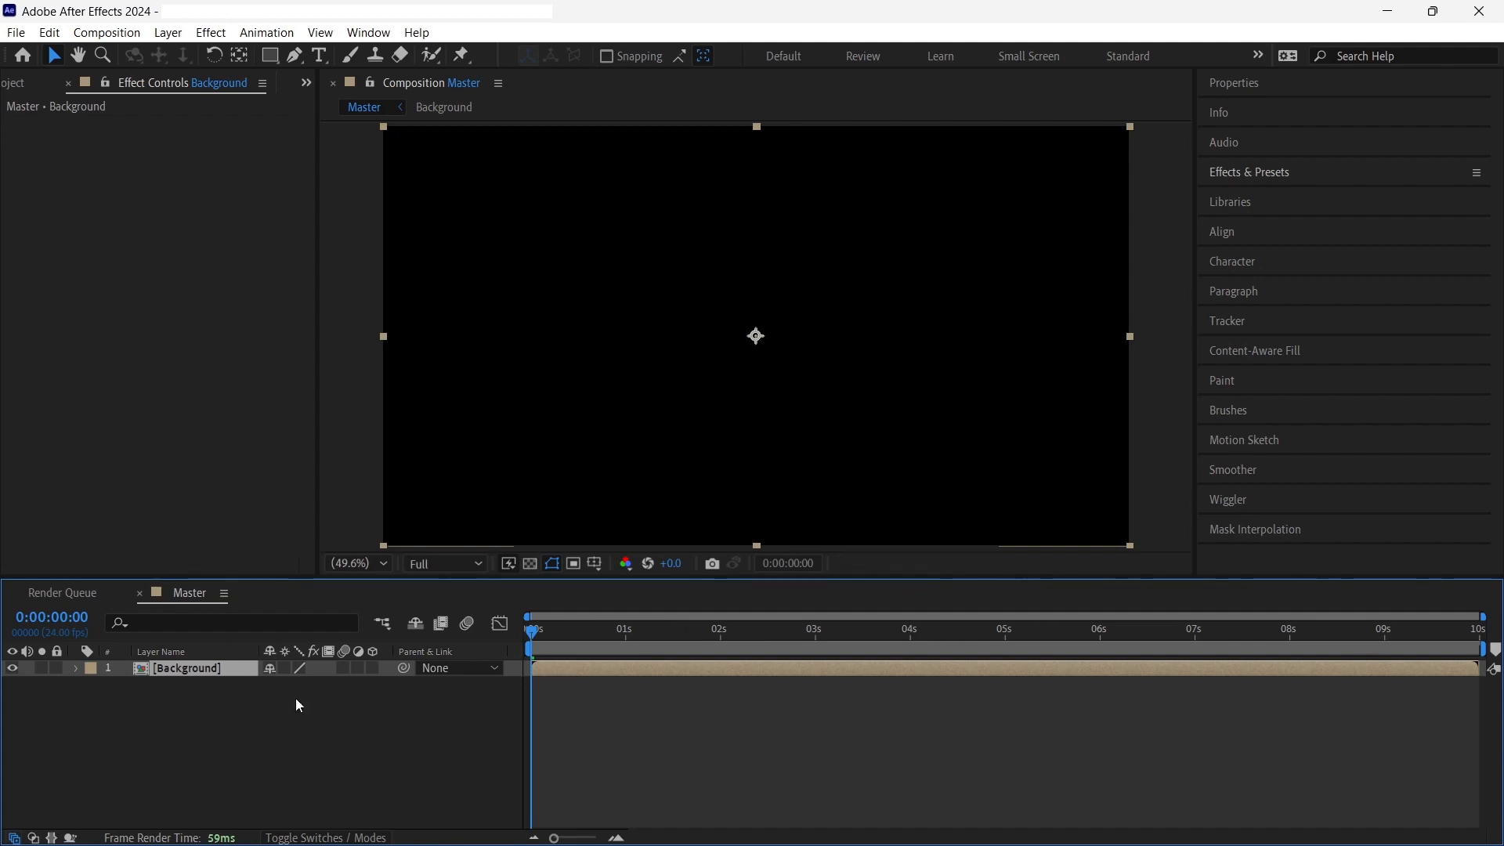
Show the project's compositions, preview the Background layer in Master, and return the current time to 0:00:00:00
{"action": "left_click", "coordinate": [20, 83]}
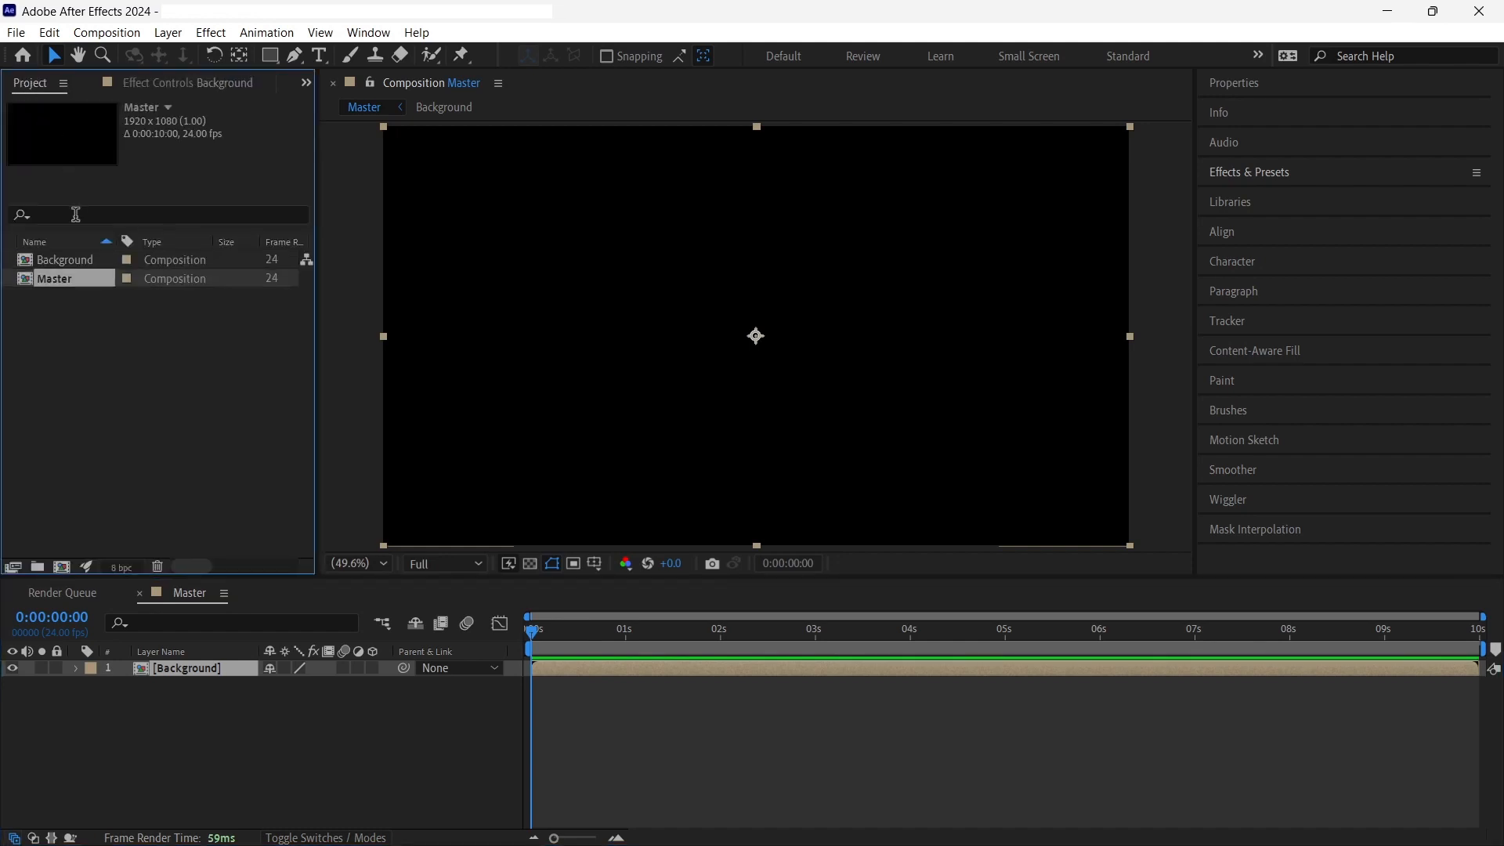
{"action": "left_click", "coordinate": [215, 667]}
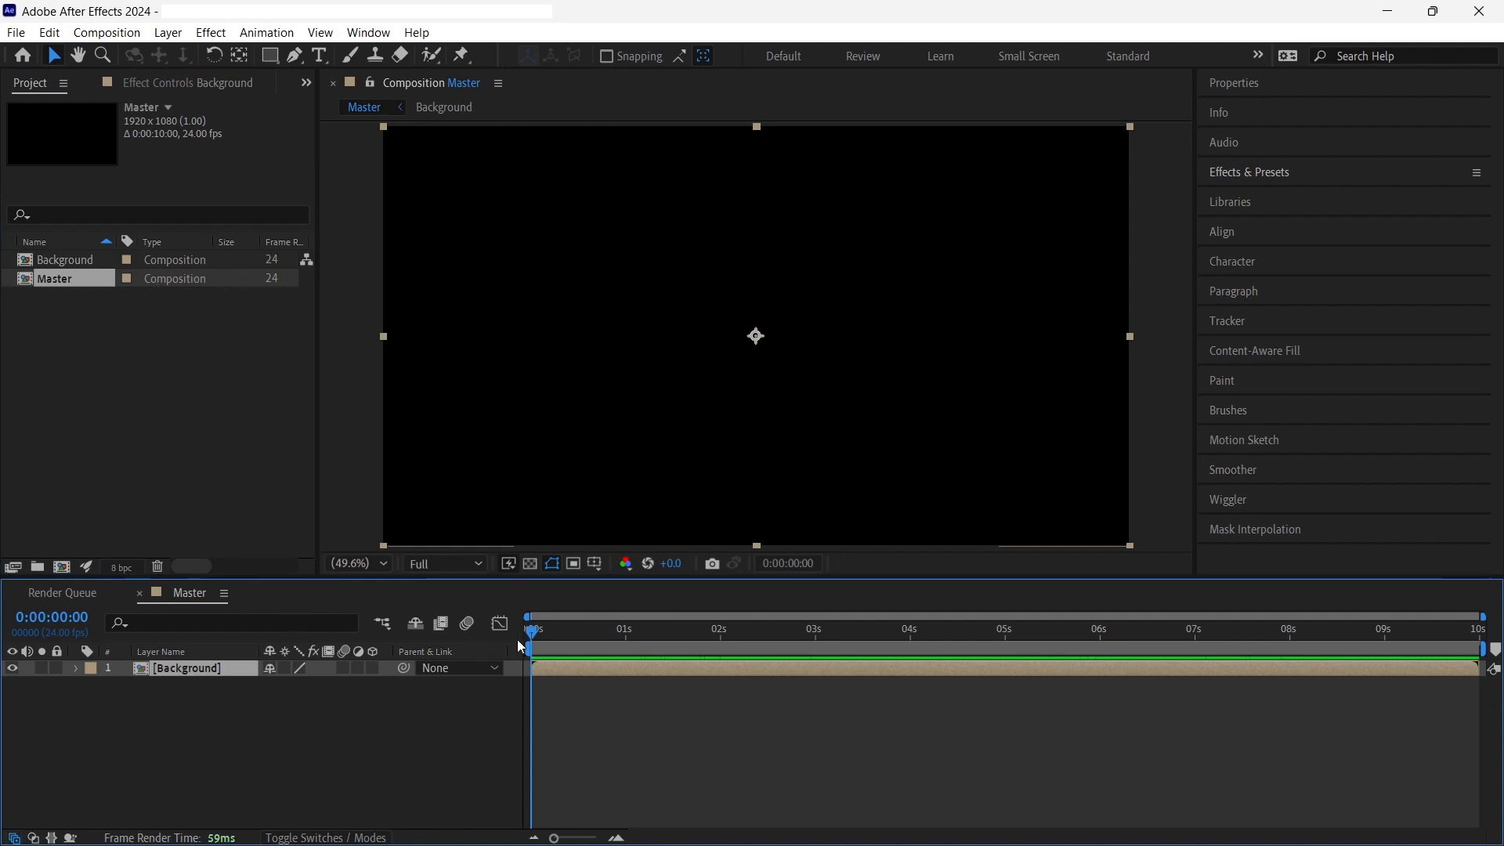
{"action": "key", "text": "space"}
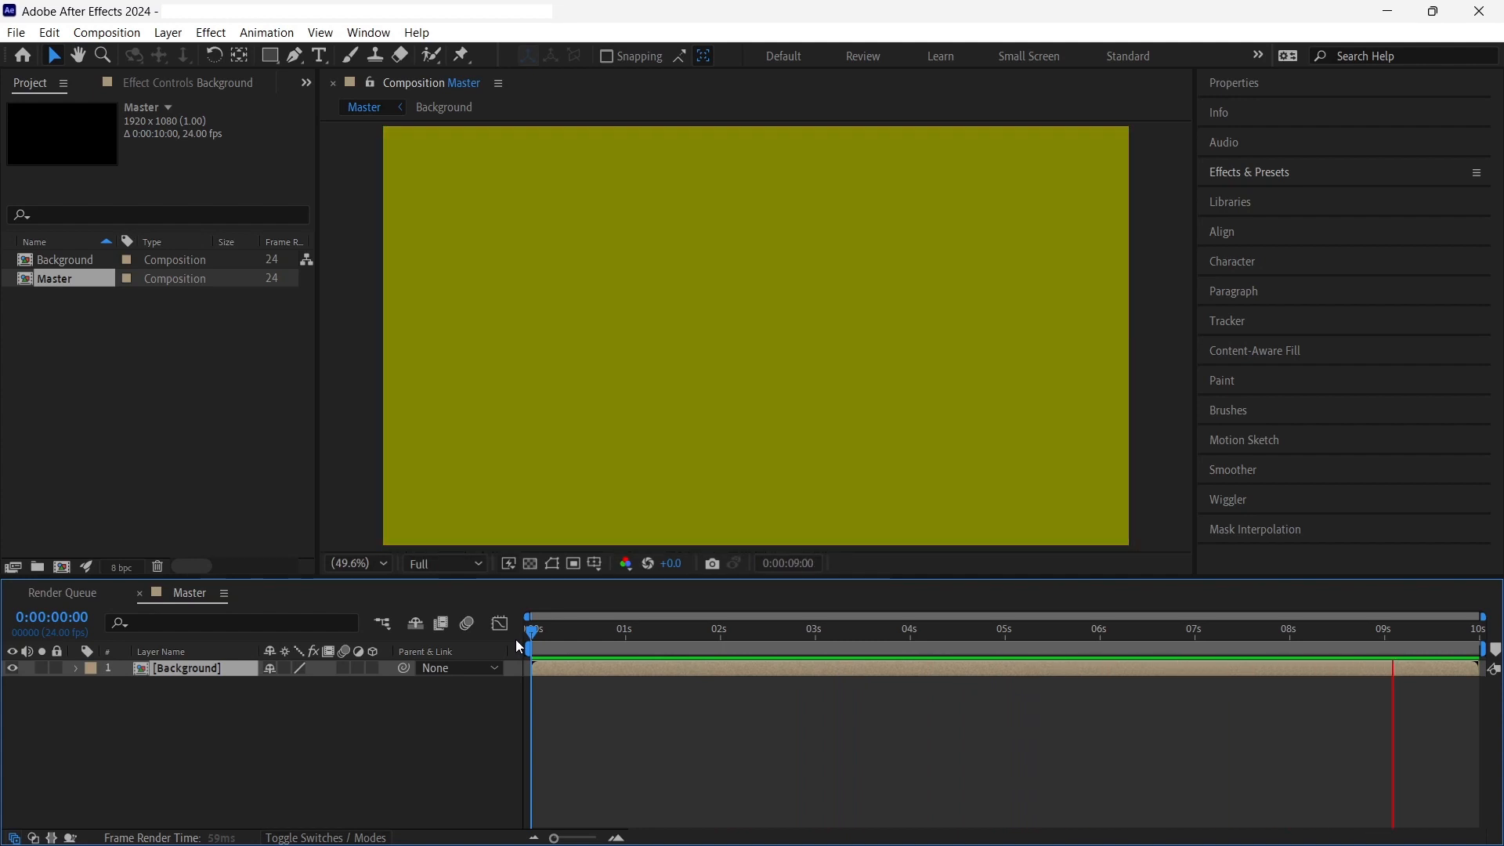
{"action": "key", "text": "space"}
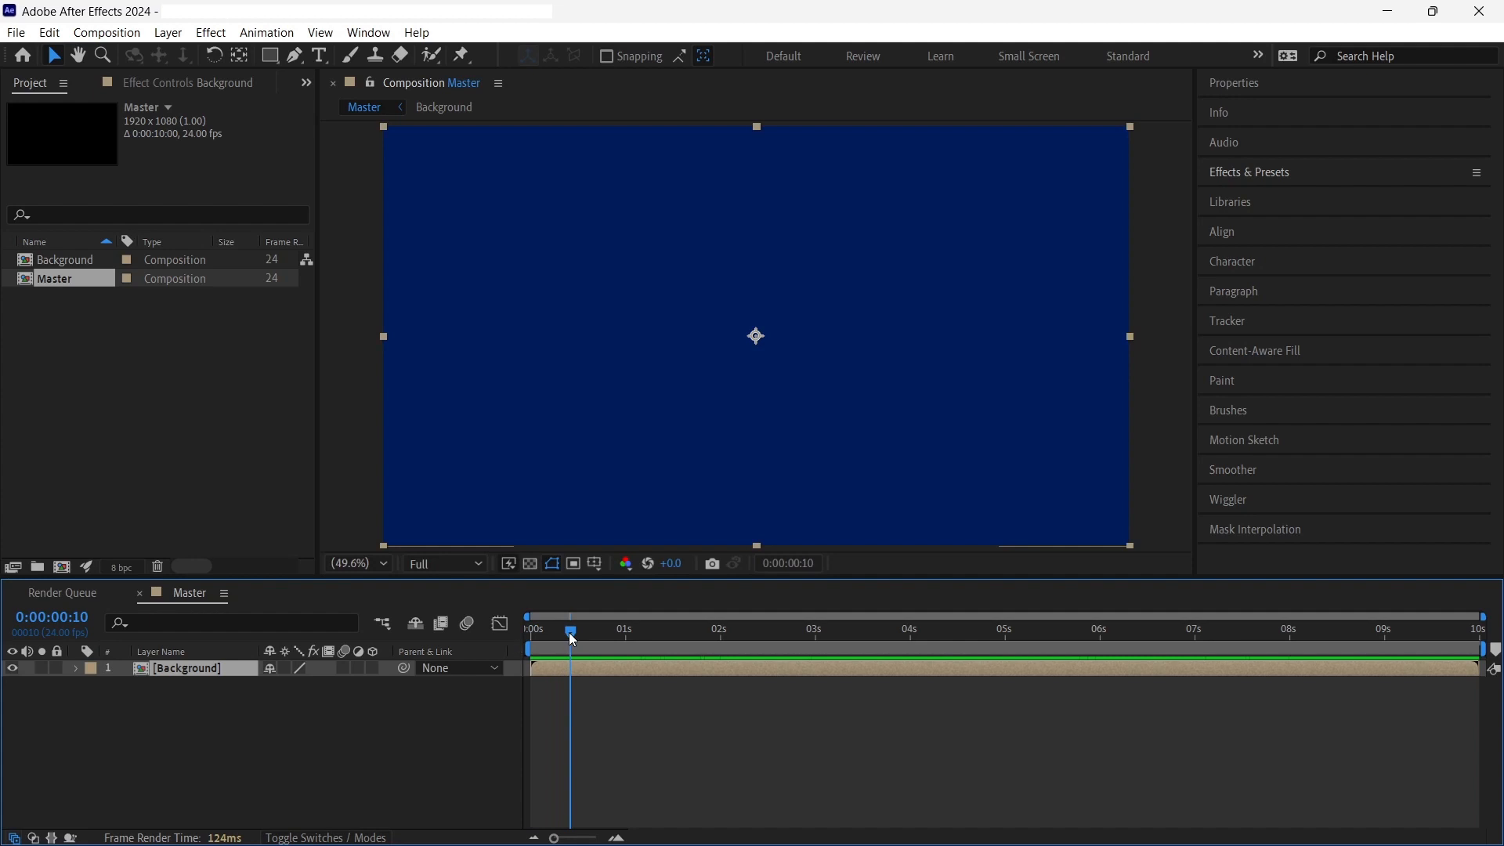
{"action": "left_click_drag", "start_coordinate": [571, 631], "coordinate": [531, 635]}
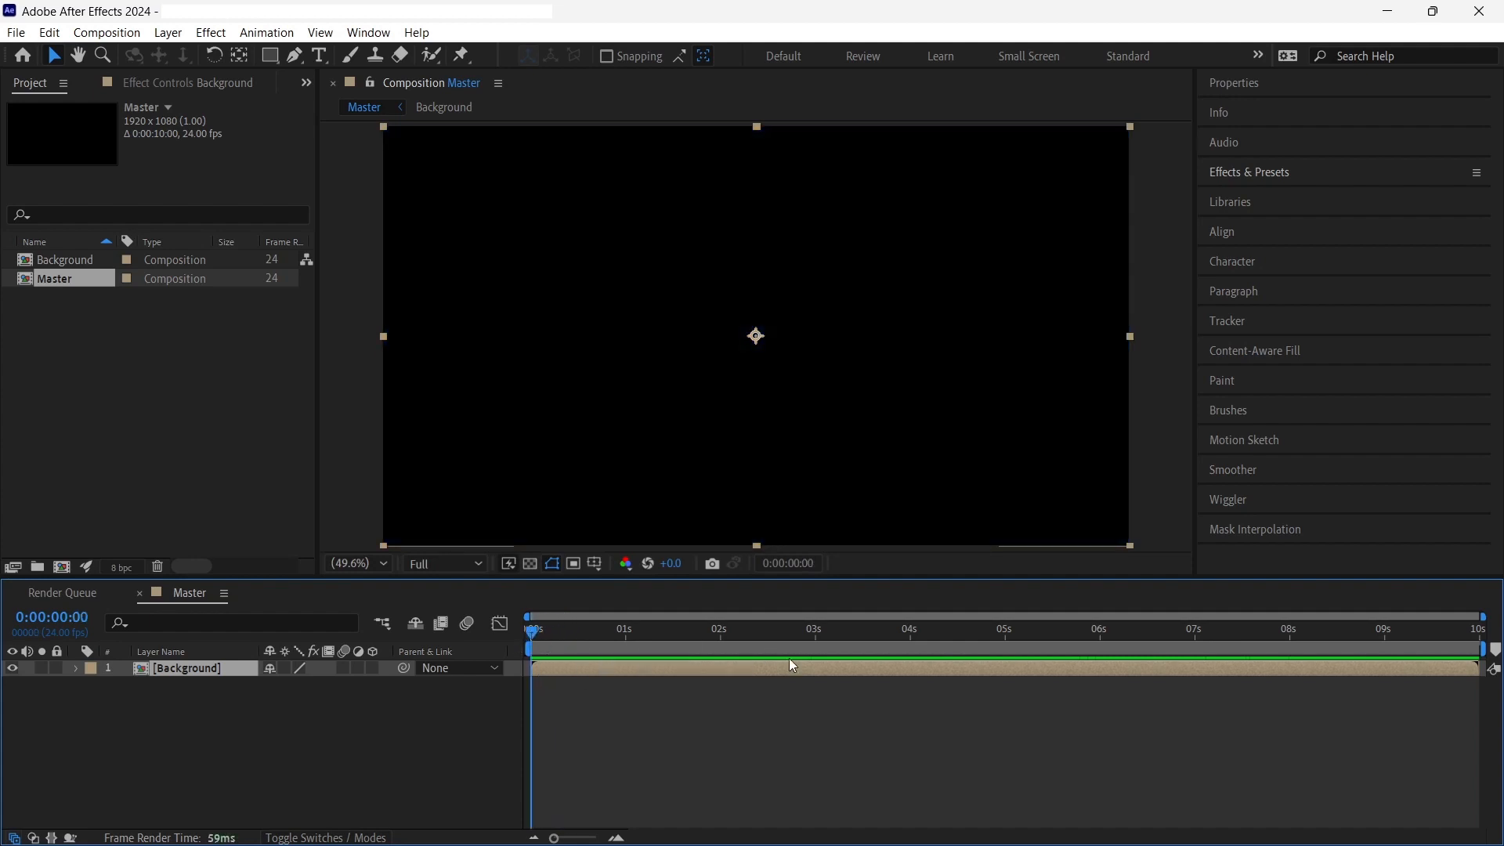
Move the current time to 0:00:00:11, find the CC Vignette effect and apply it to the Background layer
{"action": "left_click", "coordinate": [1268, 168]}
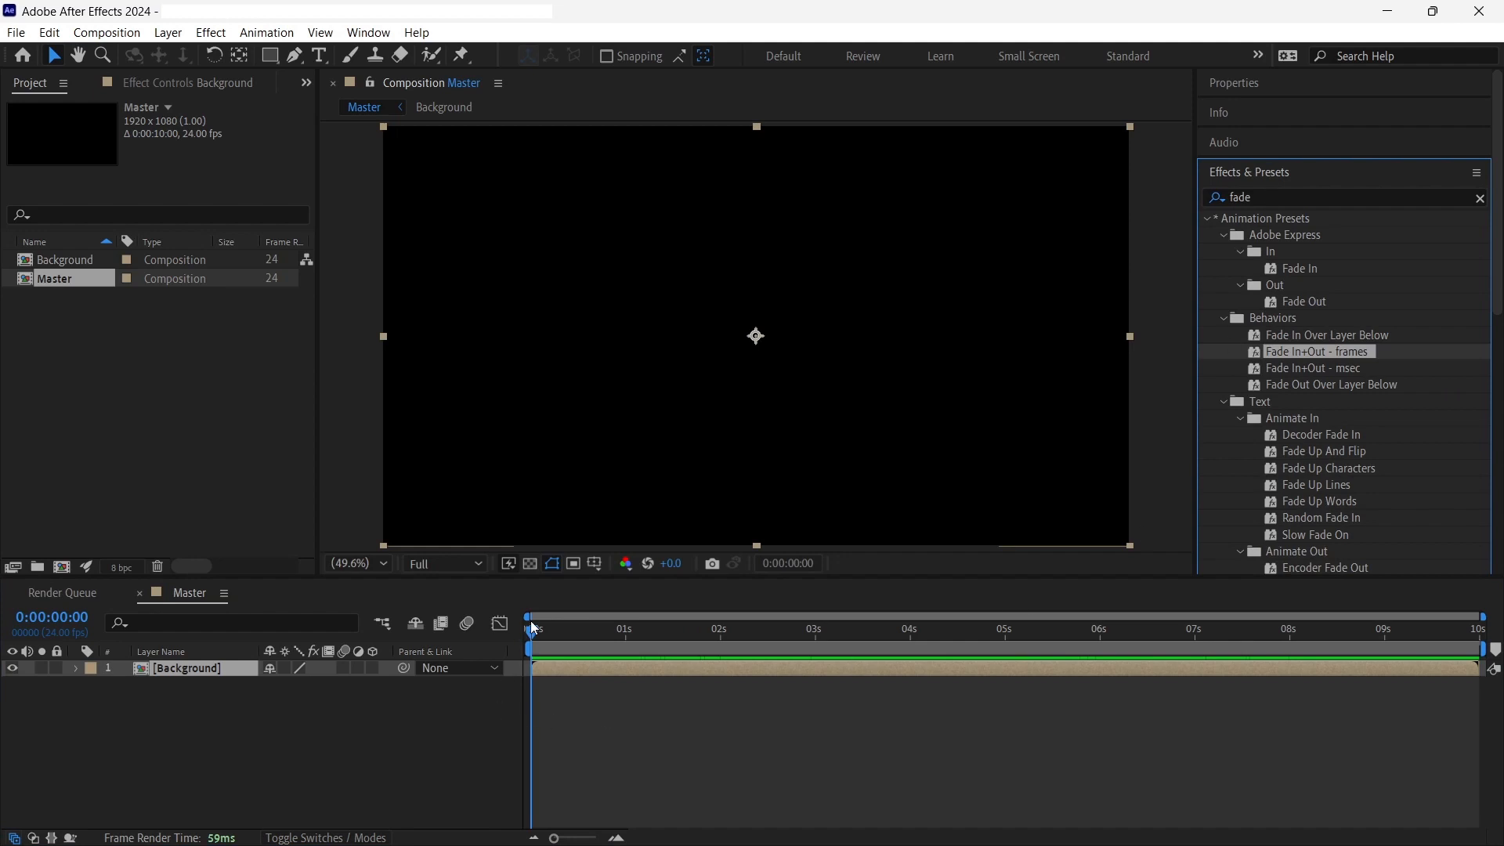
{"action": "left_click_drag", "start_coordinate": [533, 626], "coordinate": [575, 635]}
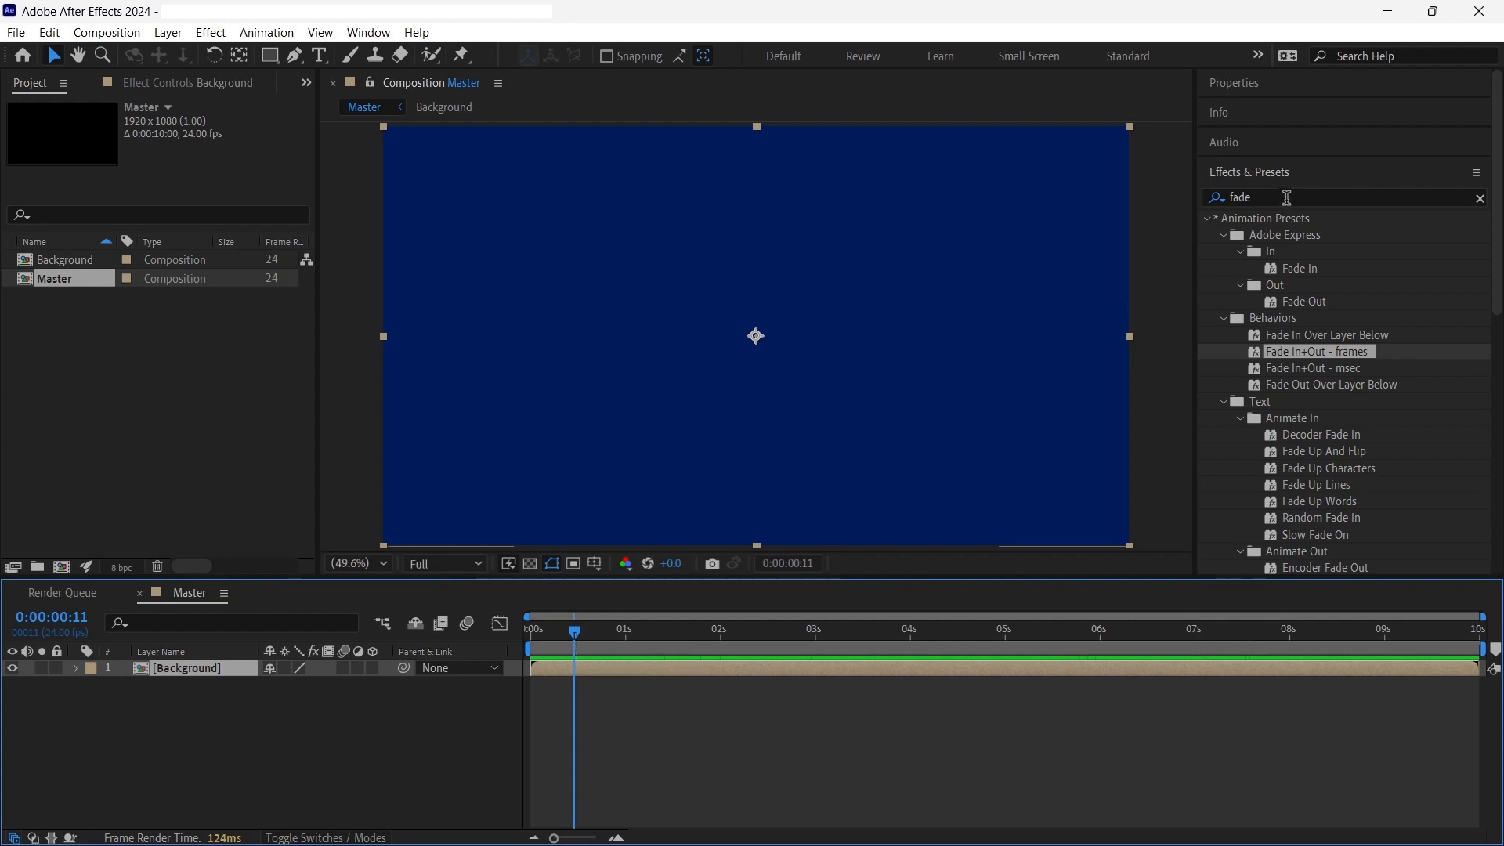
{"action": "left_click_drag", "start_coordinate": [1286, 197], "coordinate": [1226, 203]}
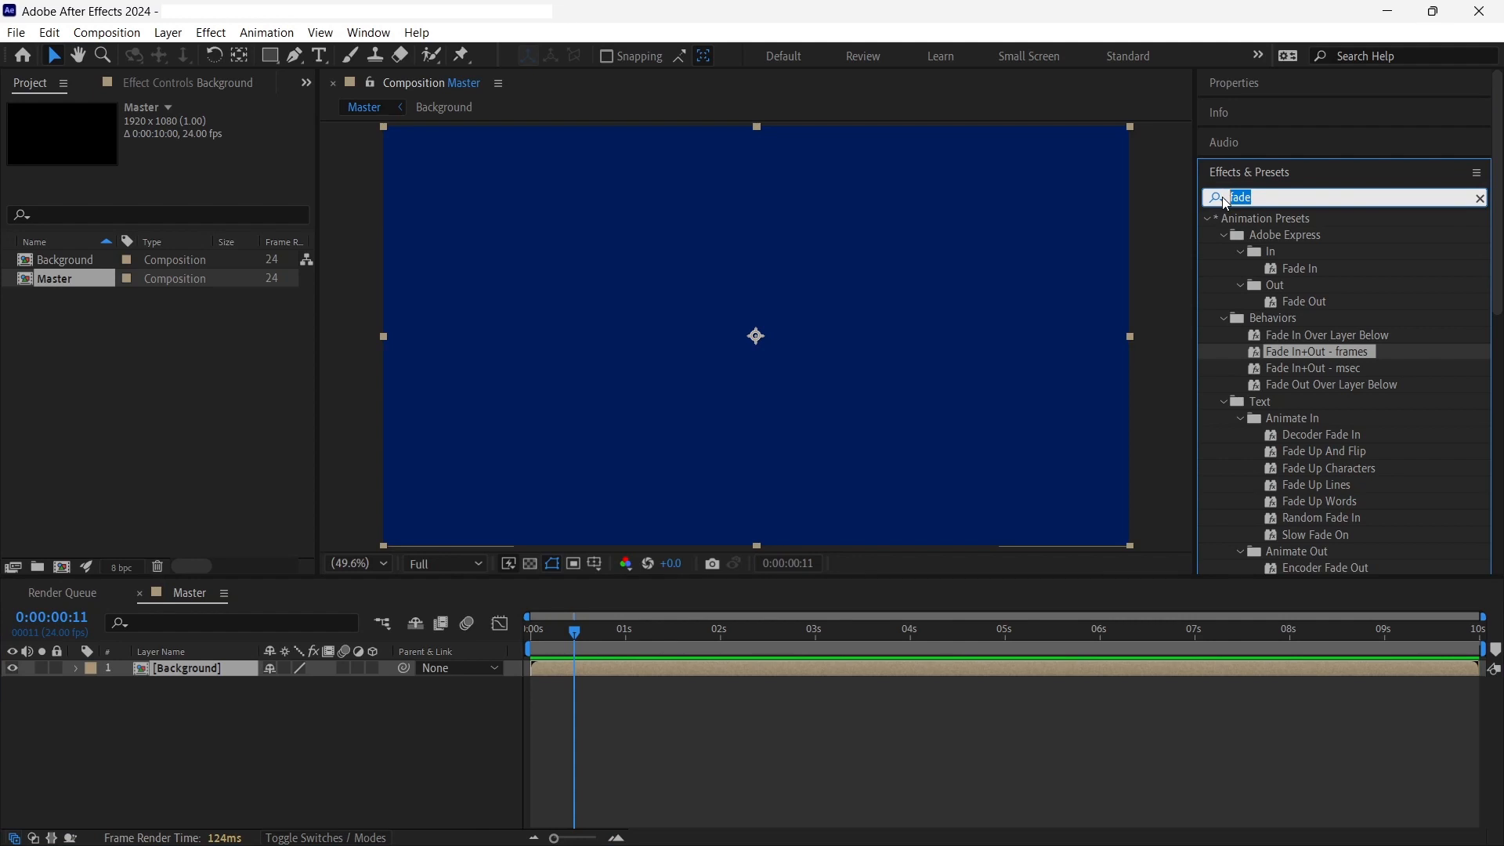
{"action": "type", "text": "vign"}
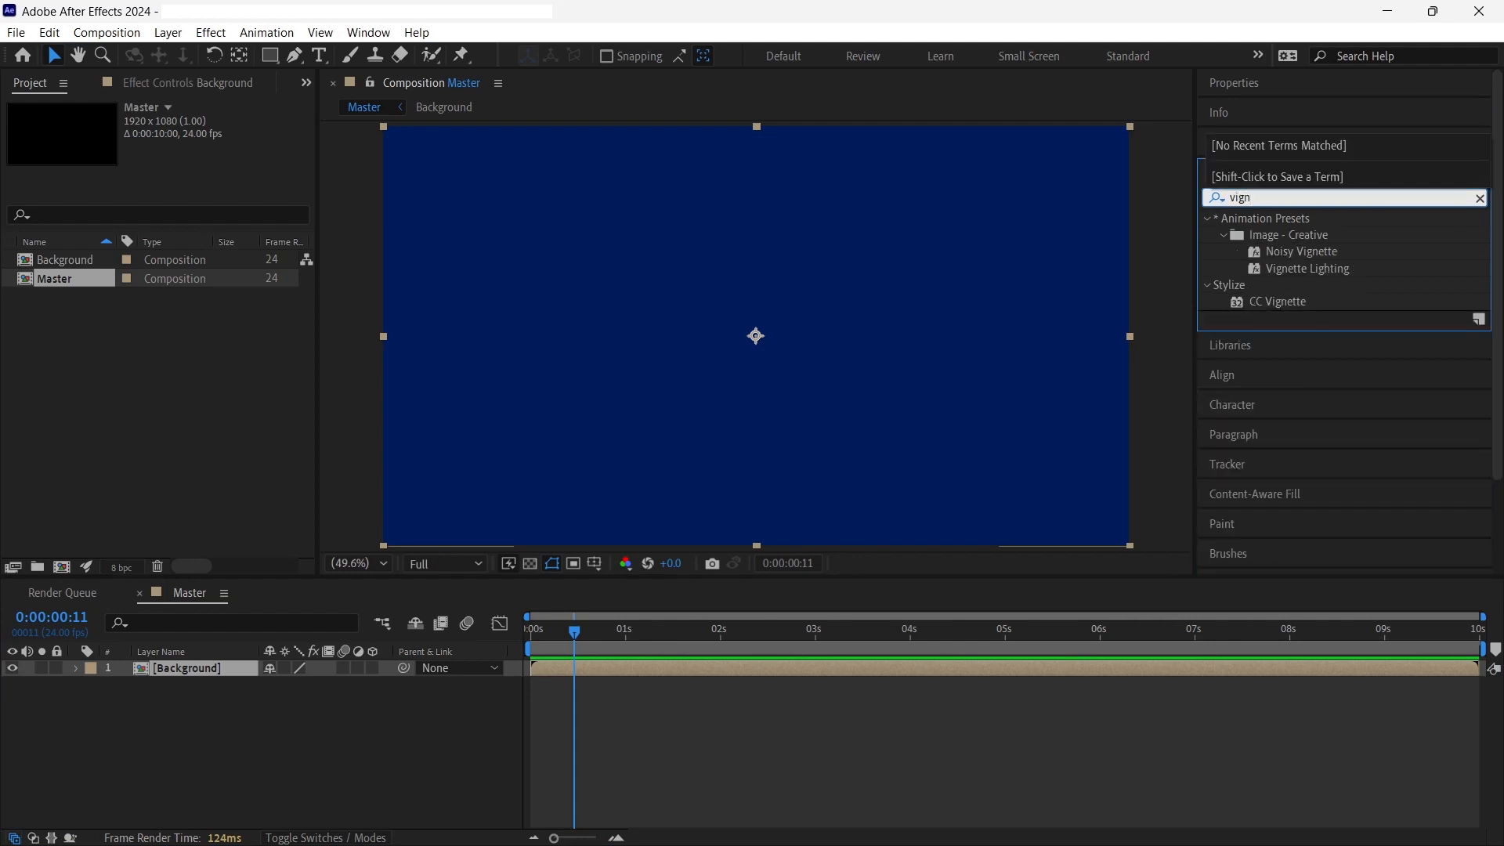
{"action": "left_click", "coordinate": [1283, 305]}
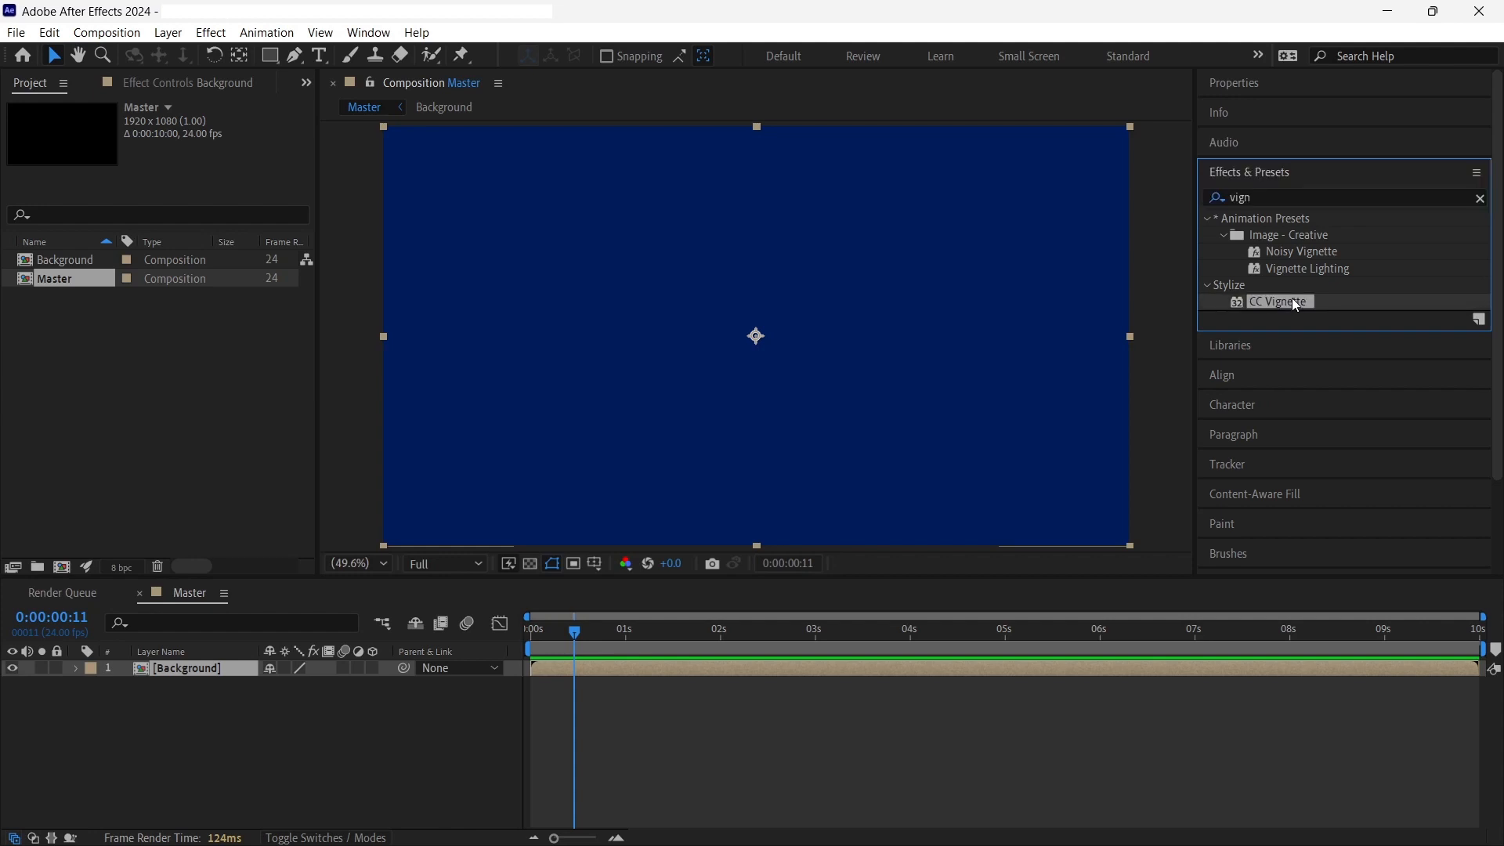
{"action": "left_click_drag", "start_coordinate": [1286, 301], "coordinate": [962, 670]}
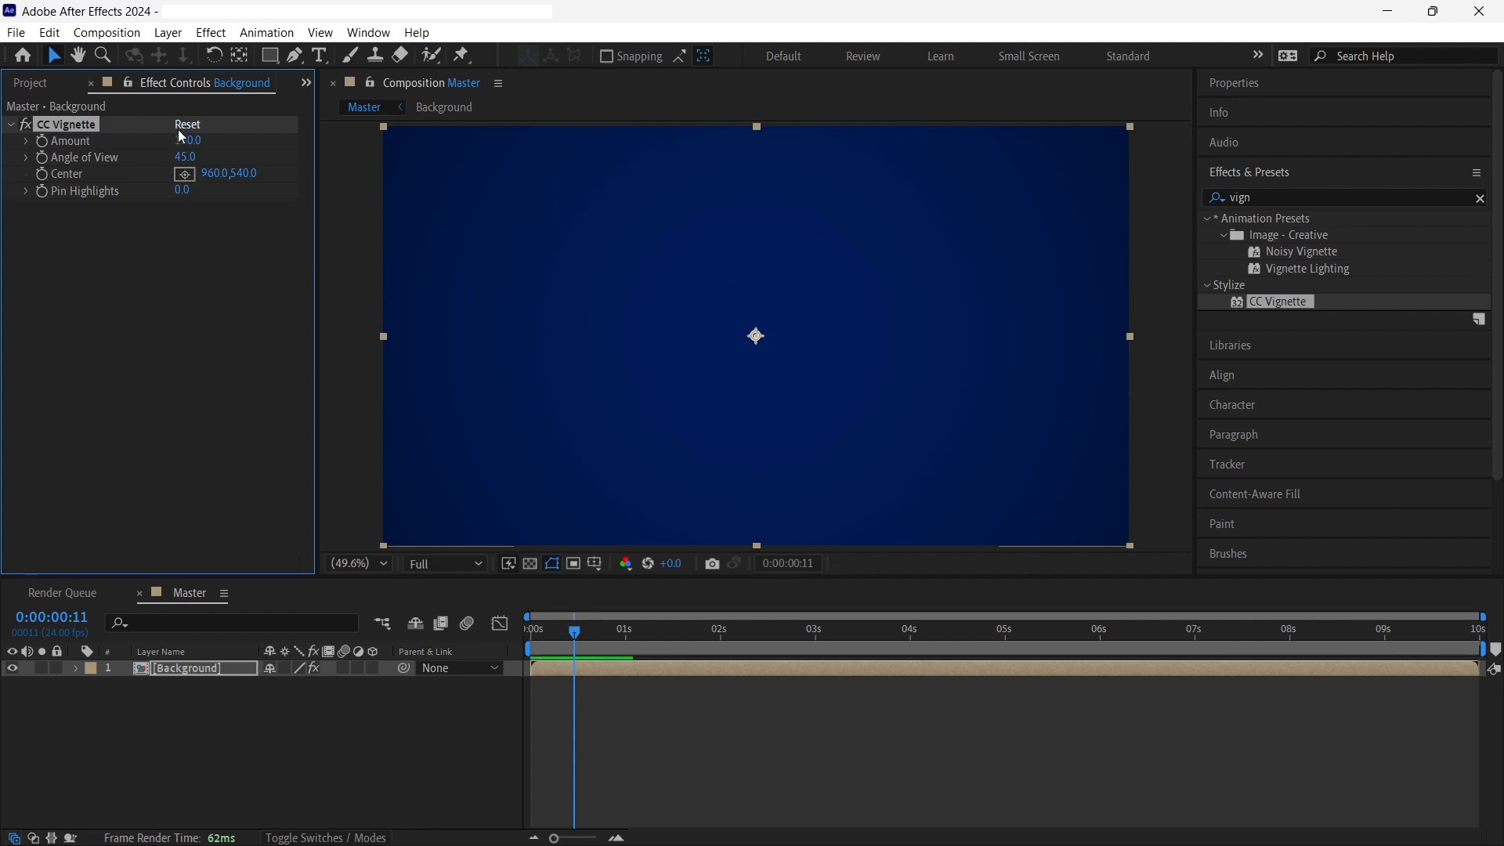
Set the CC Vignette's Angle of View to 105 on the Background layer
{"action": "left_click", "coordinate": [185, 157]}
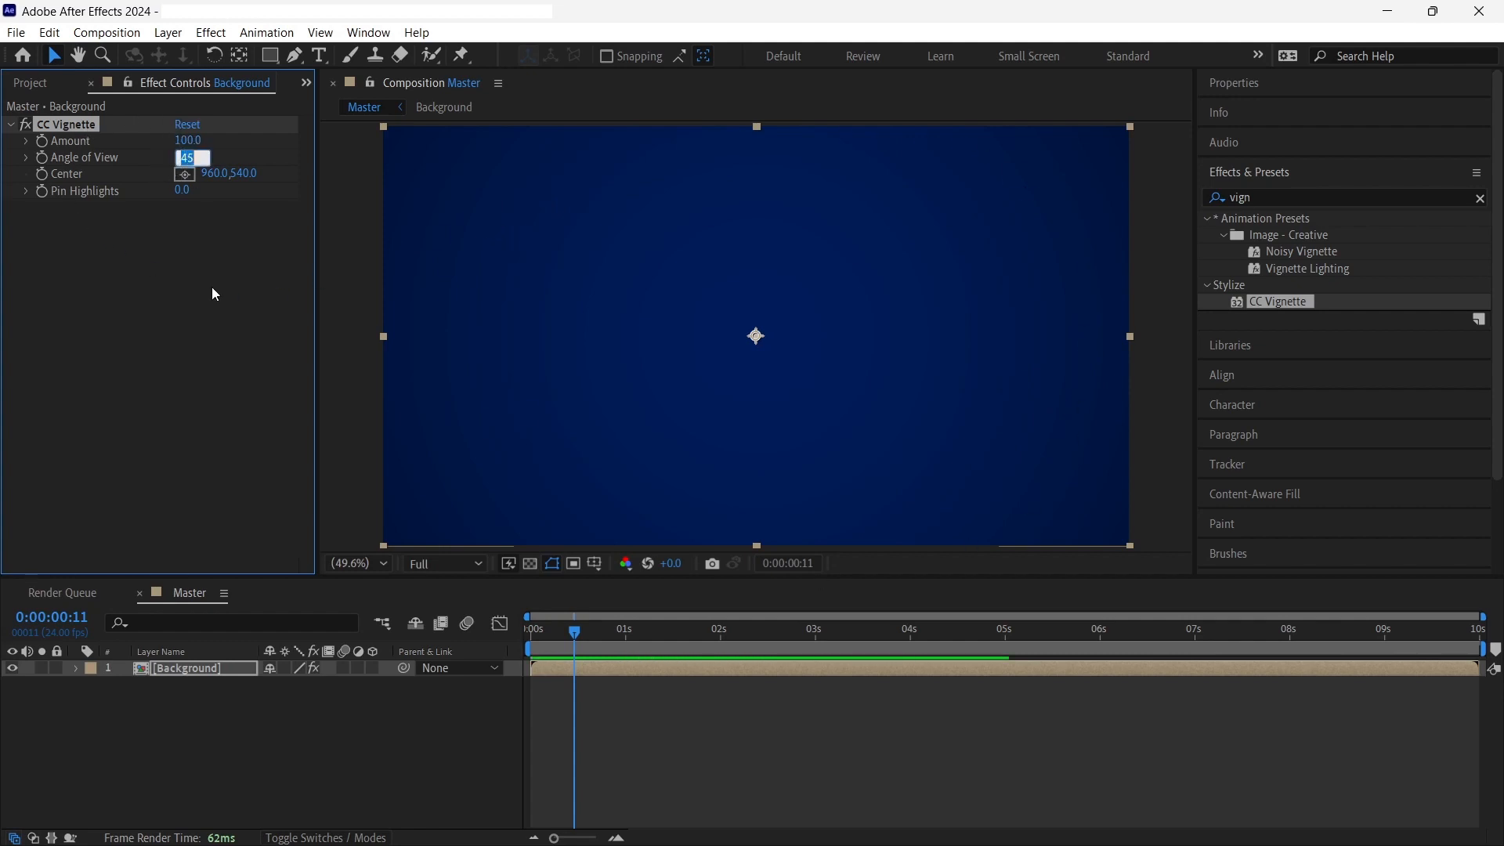
{"action": "type", "text": "105"}
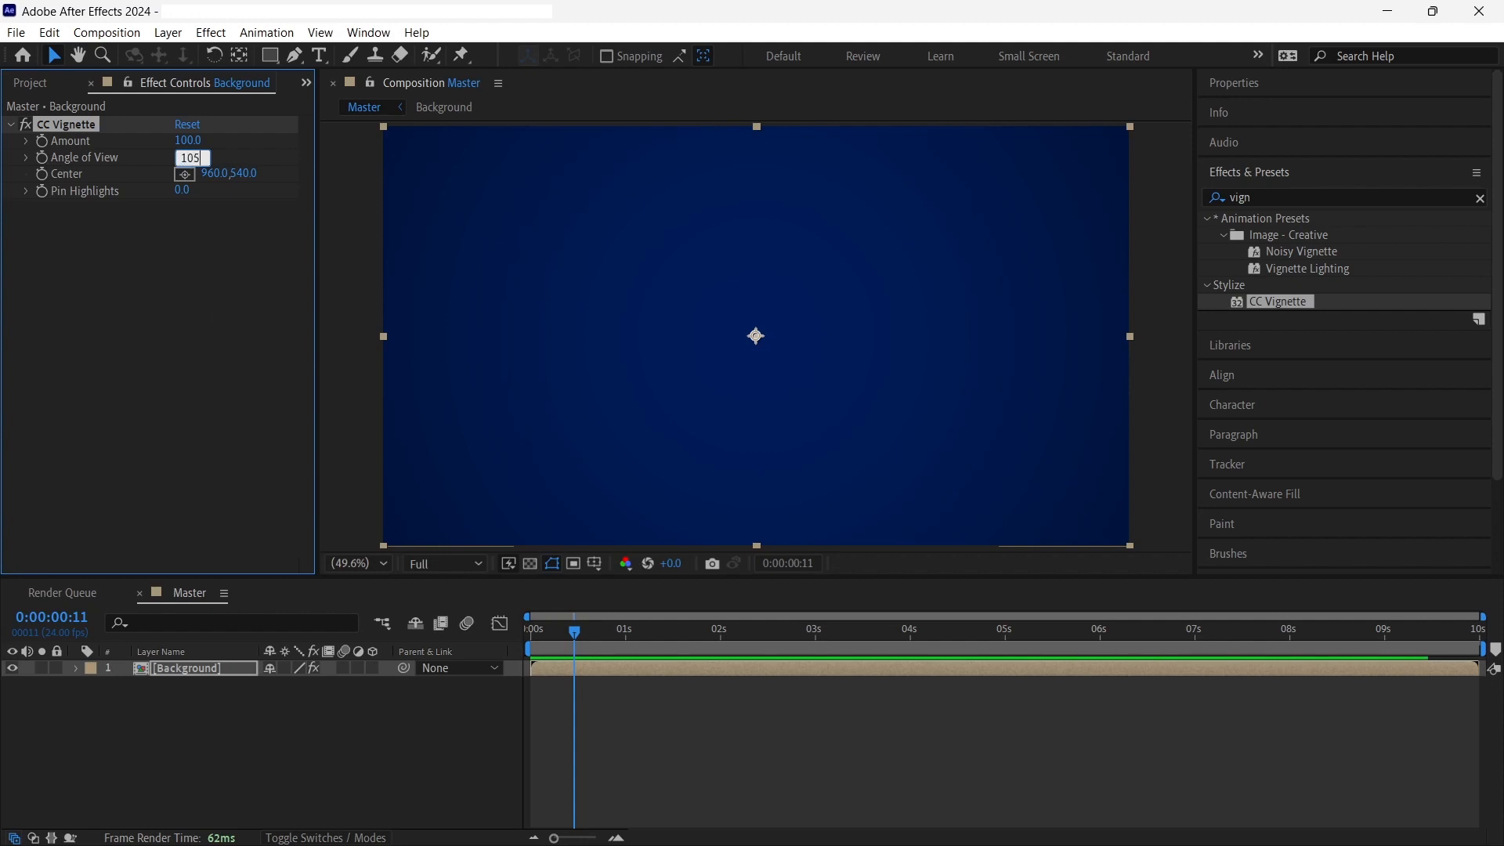
{"action": "key", "text": "Return"}
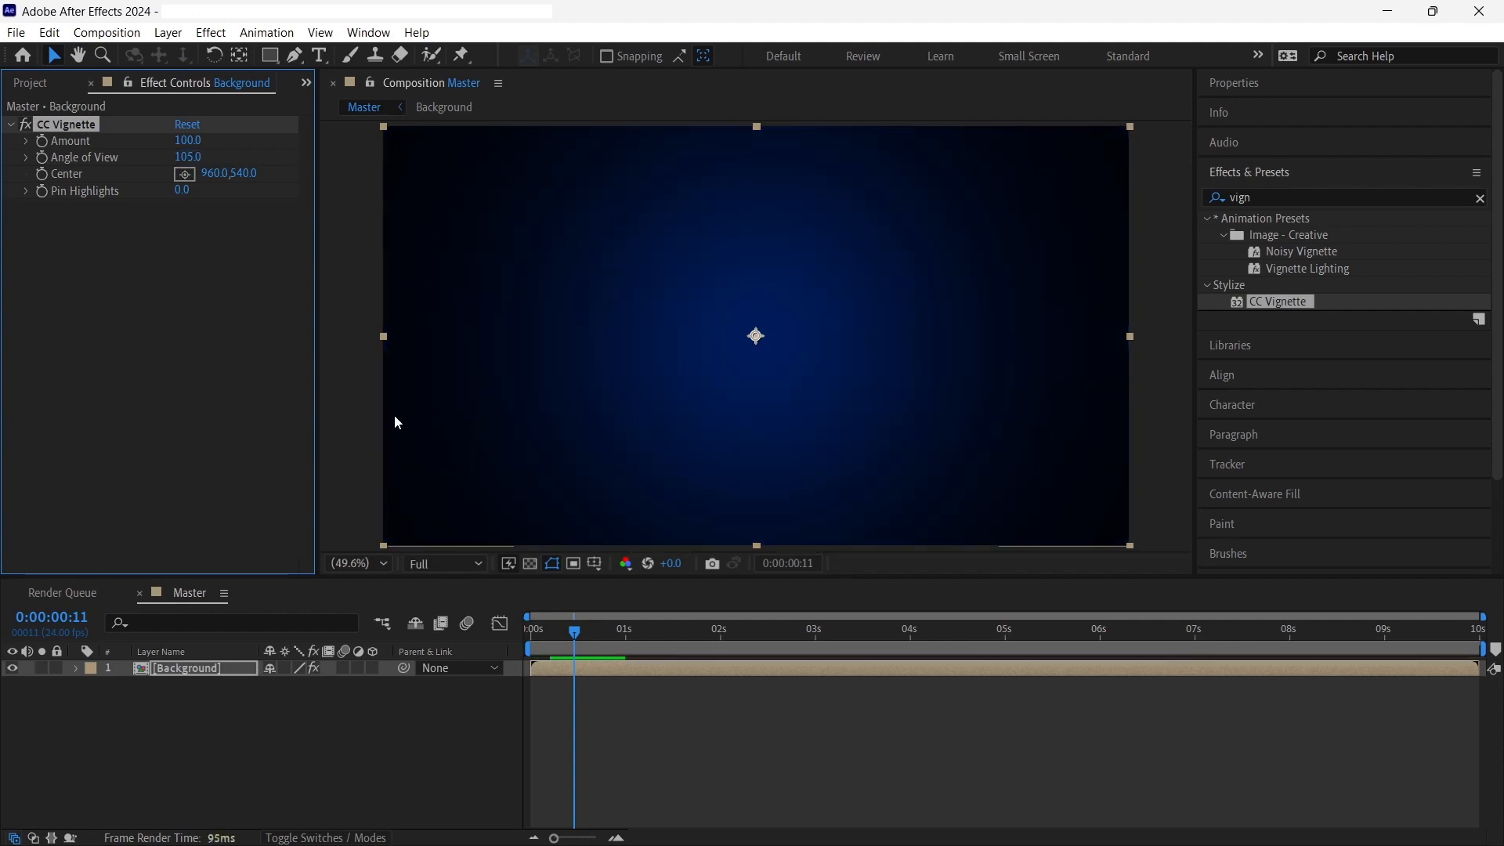
Preview the vignetted background from the start of the Master composition and return the current time to 0:00:00:00
{"action": "left_click", "coordinate": [530, 627]}
{"action": "key", "text": "space"}
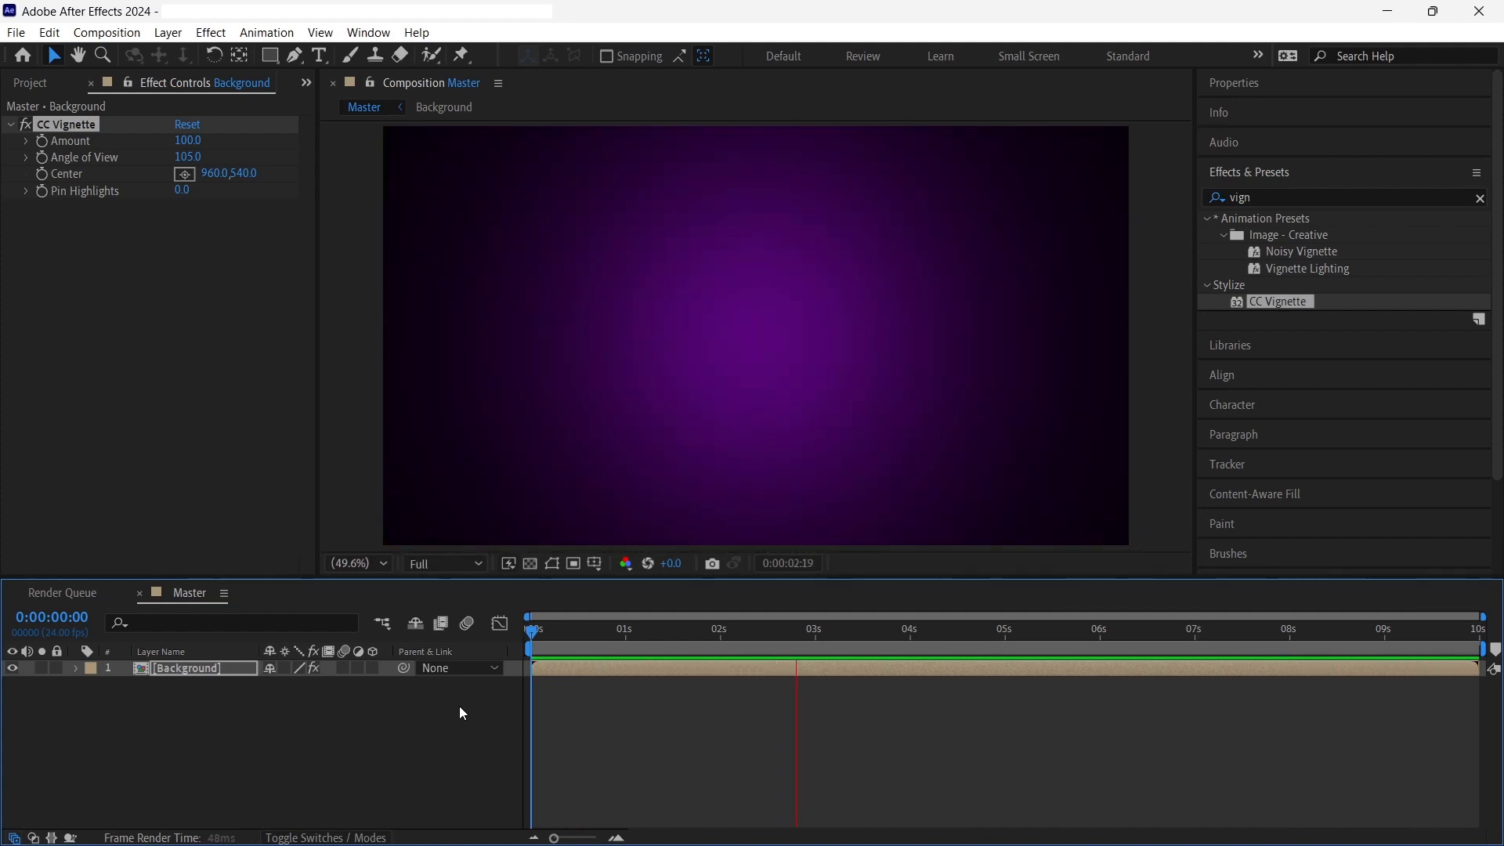
{"action": "left_click", "coordinate": [536, 638]}
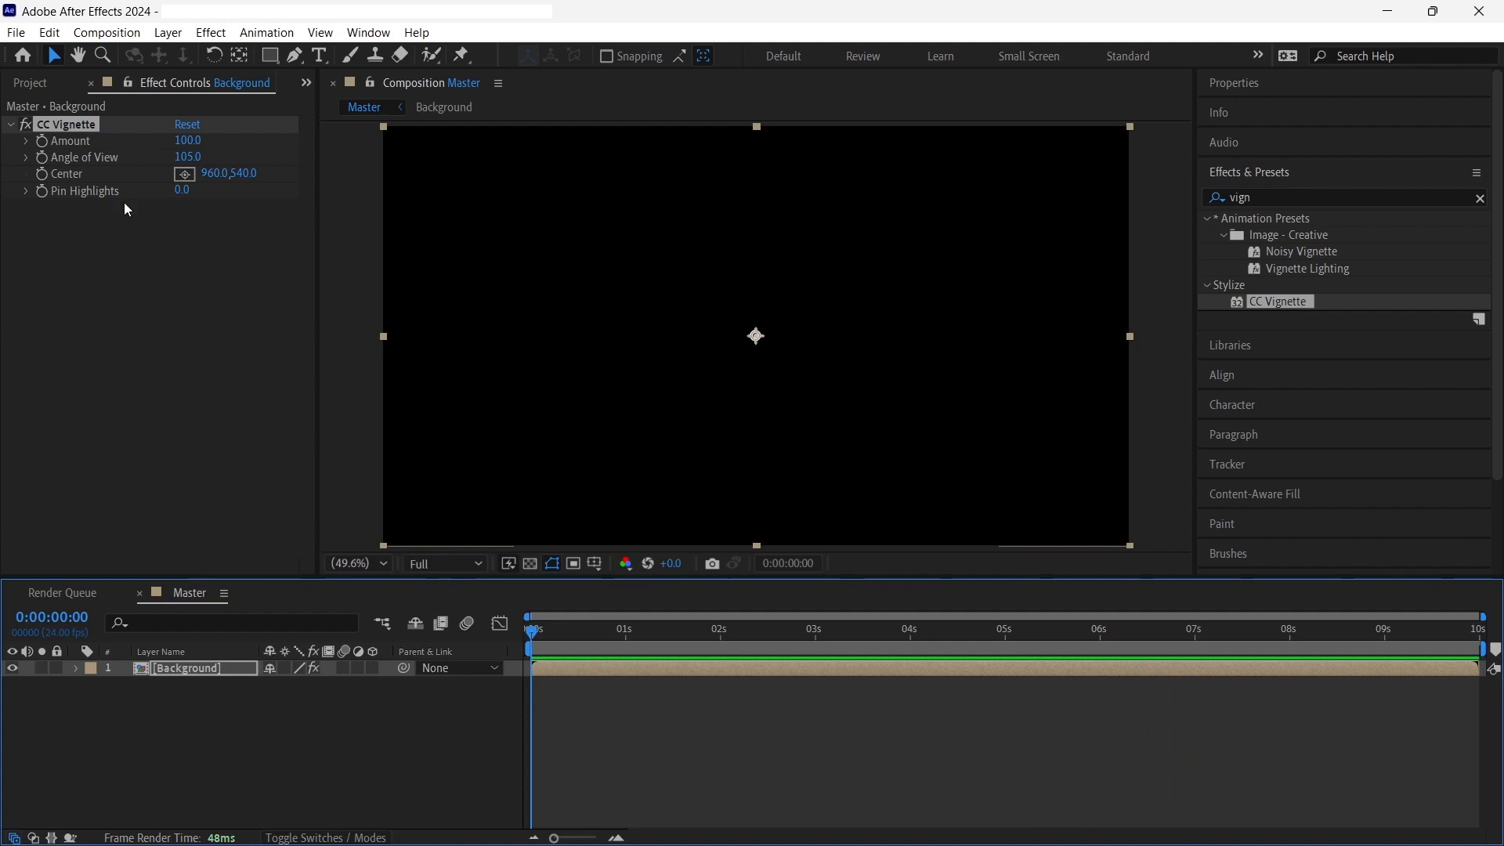
{"action": "left_click", "coordinate": [15, 35]}
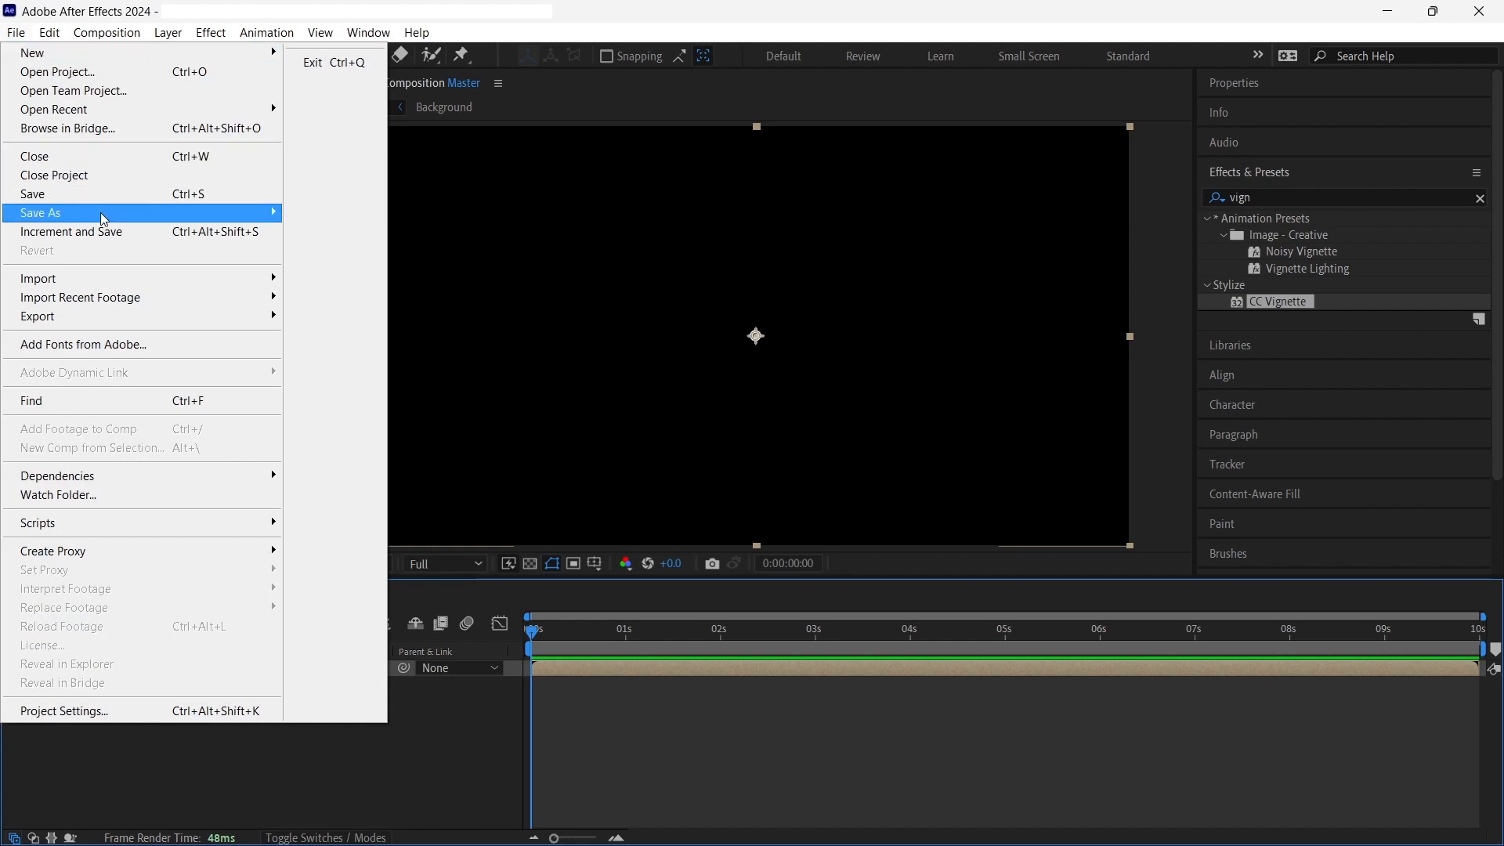
{"action": "mouse_move", "coordinate": [105, 220]}
{"action": "left_click", "coordinate": [344, 219]}
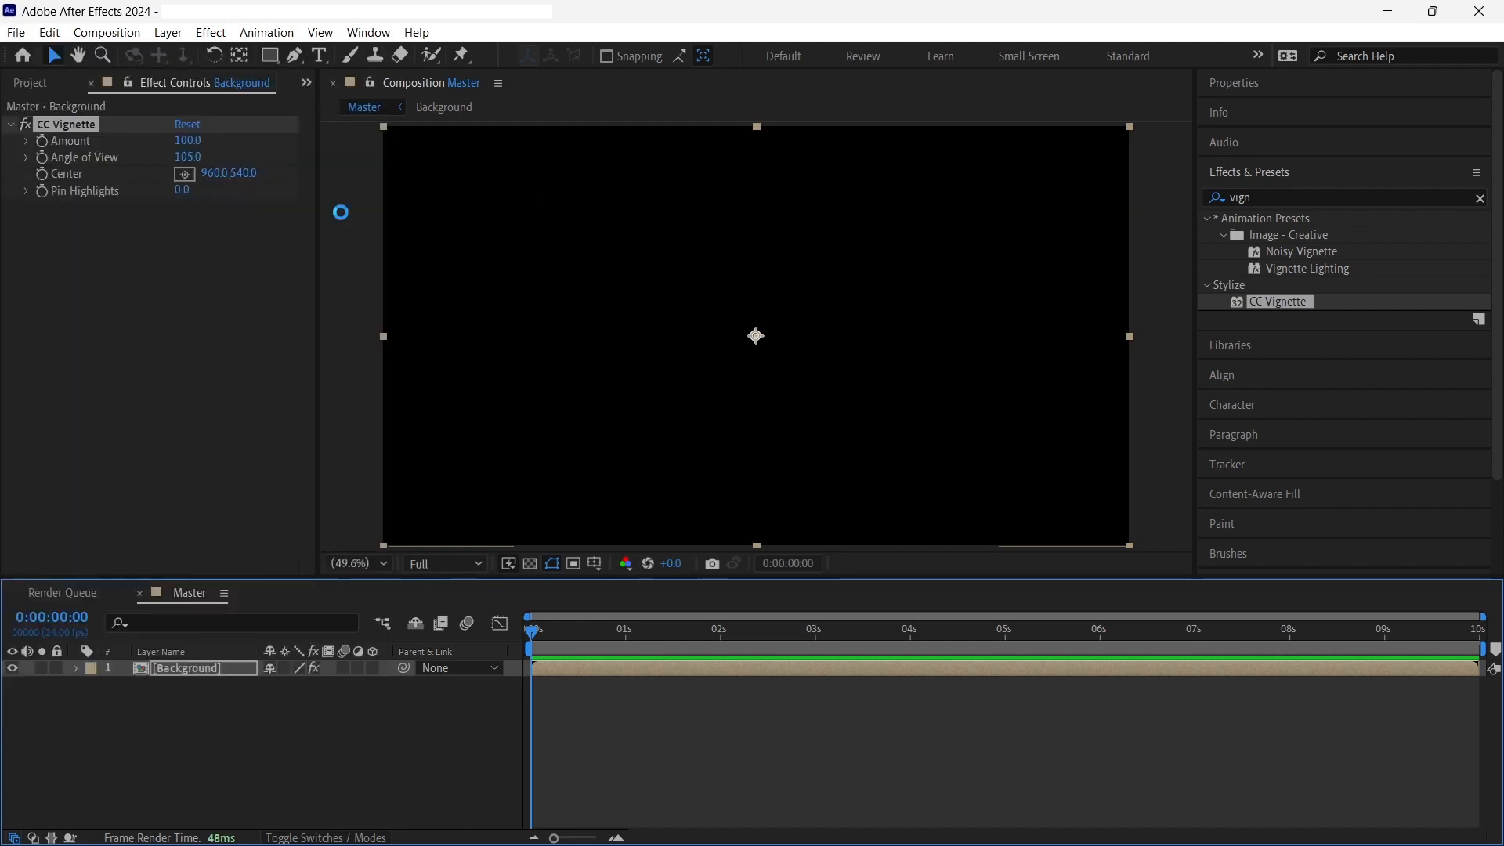
{"action": "left_click", "coordinate": [651, 481]}
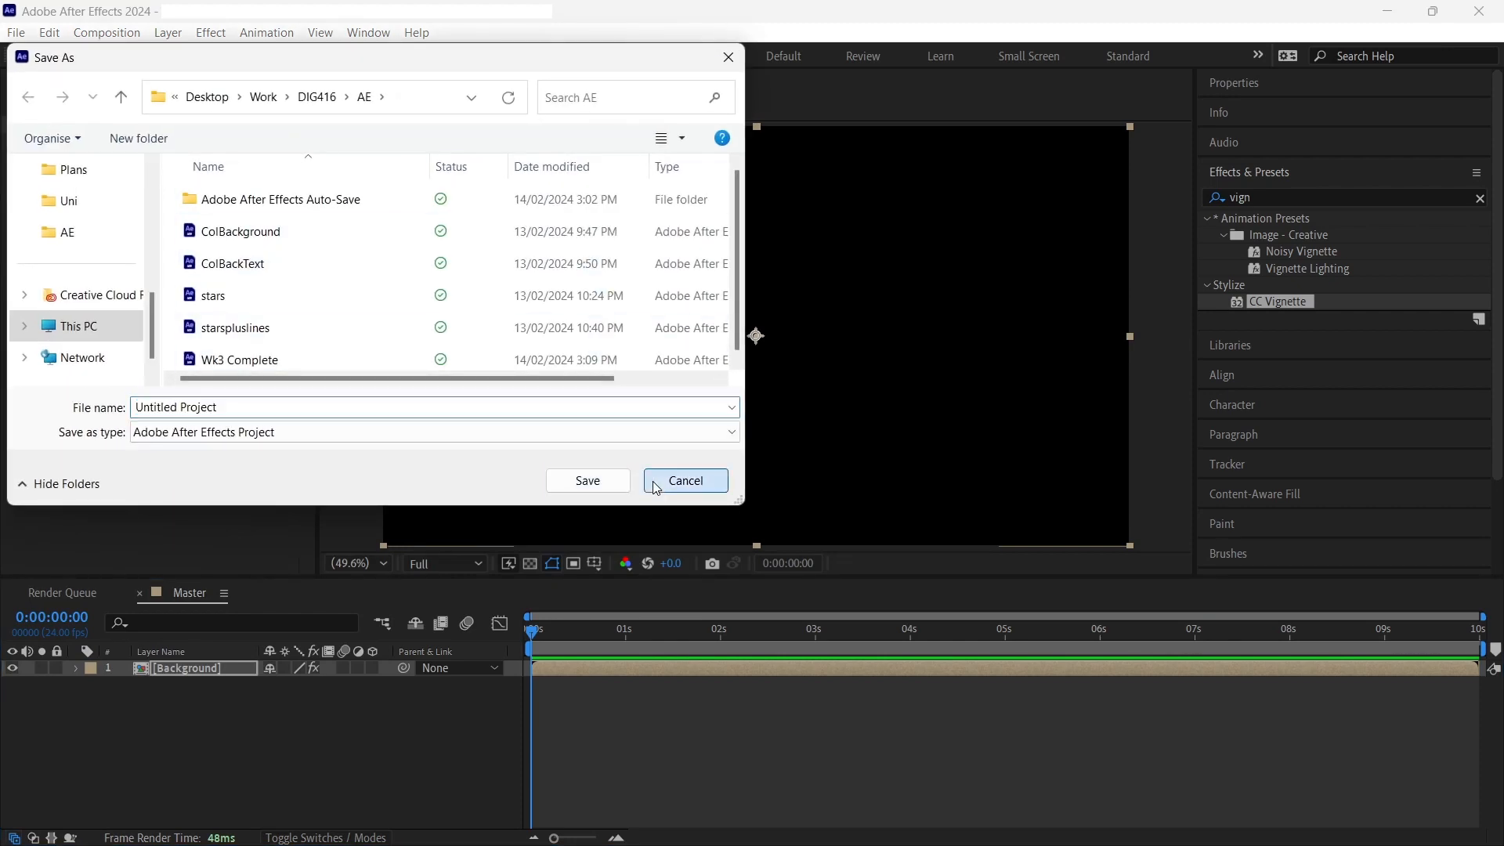